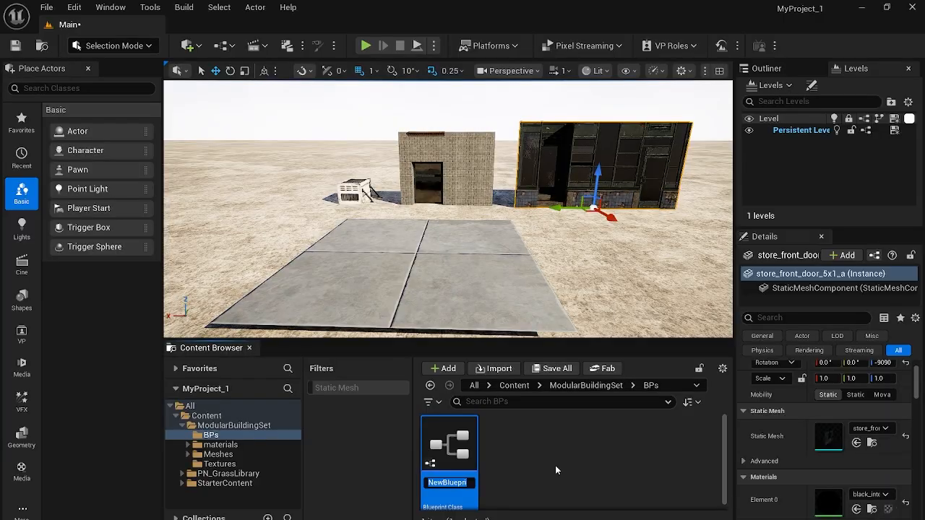
# - Name the new blueprint class BP_Building and open its editor docked alongside the Main level
pyautogui.write('BP_Building')
pyautogui.press('Return')
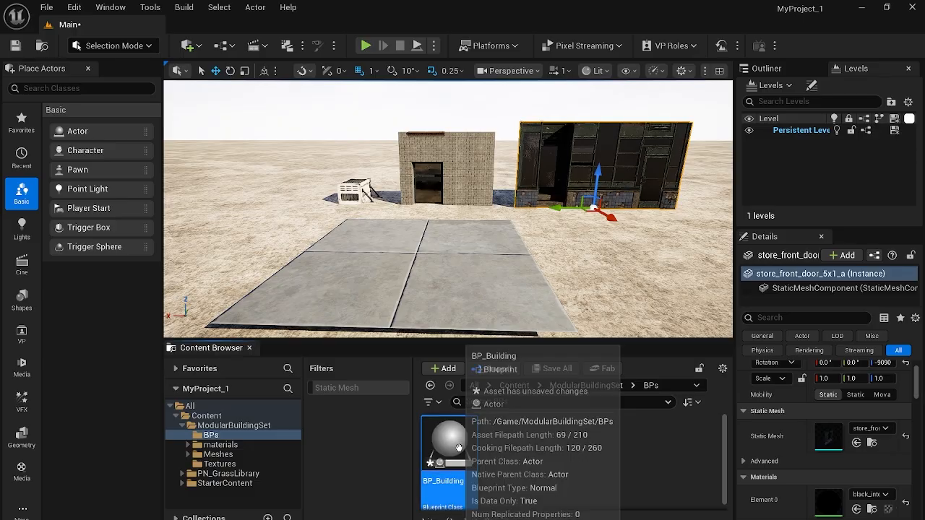
pyautogui.doubleClick(459, 448)
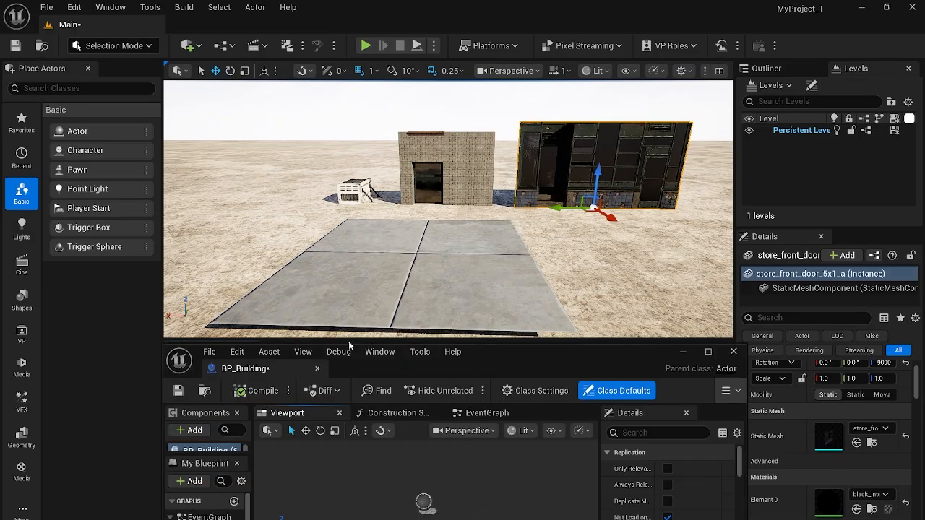
pyautogui.moveTo(209, 371); pyautogui.dragTo(212, 30)
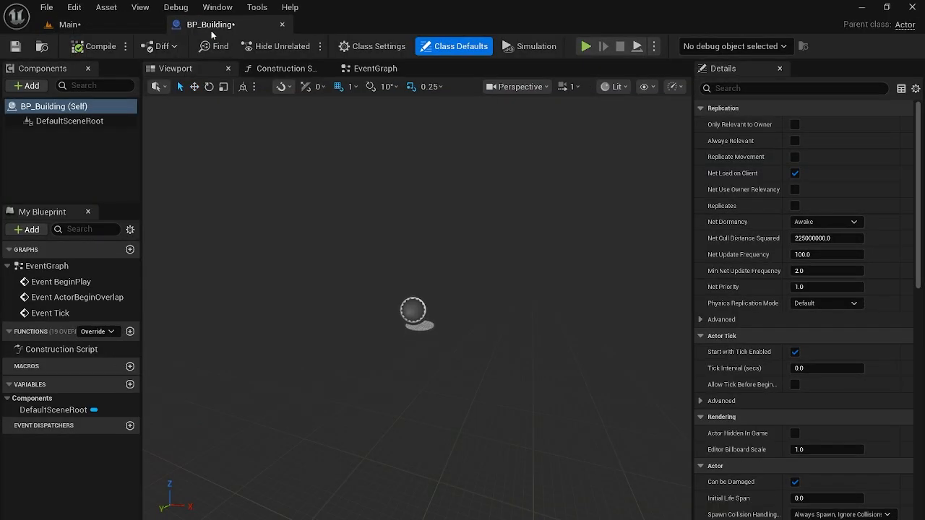
# - Add a Scene component to BP_Building and make it the root in place of DefaultSceneRoot
pyautogui.click(35, 85)
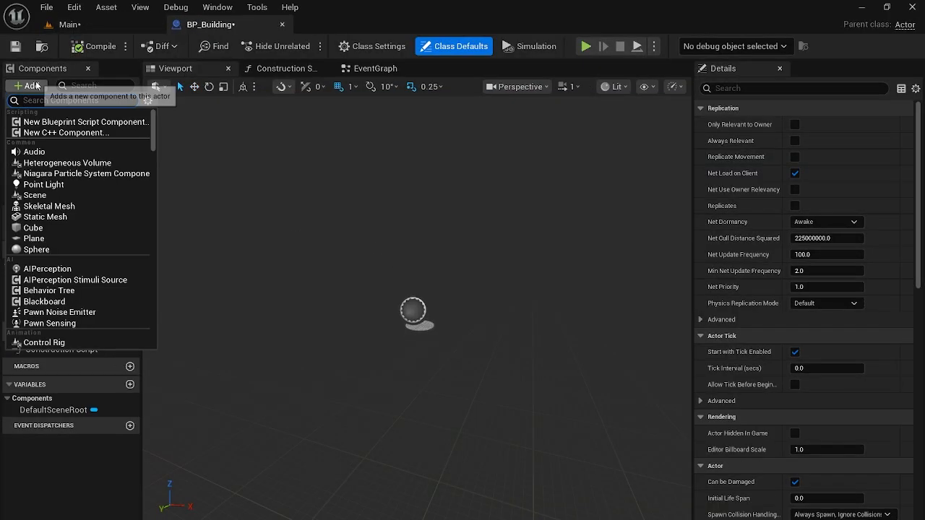
pyautogui.write('scene')
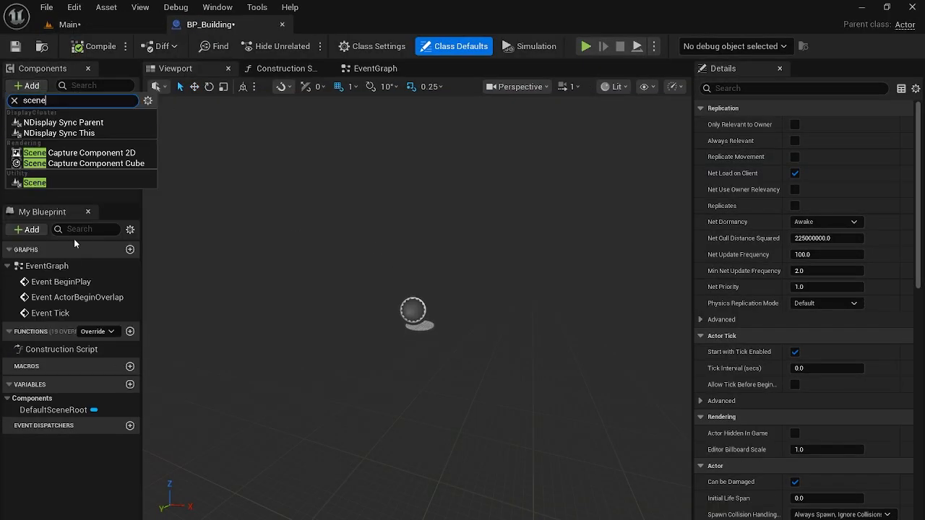
pyautogui.click(80, 182)
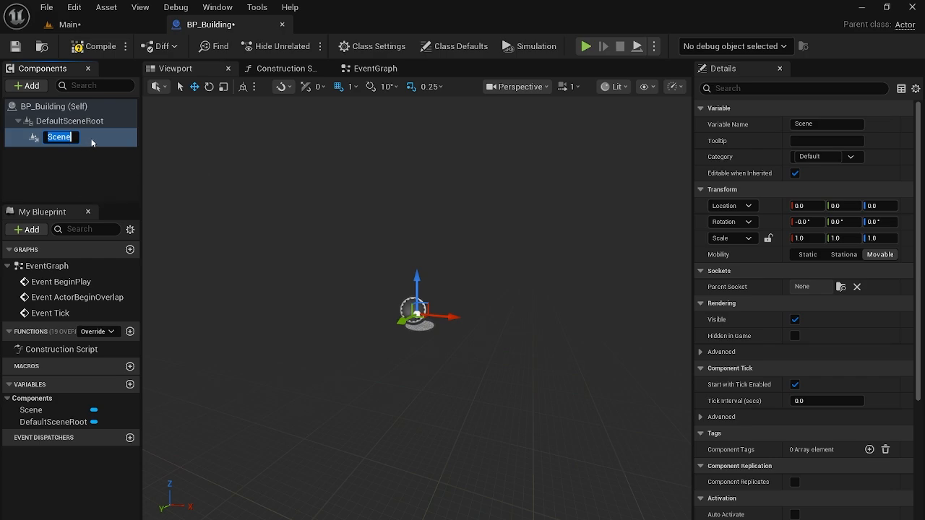
pyautogui.moveTo(92, 139); pyautogui.dragTo(91, 128)
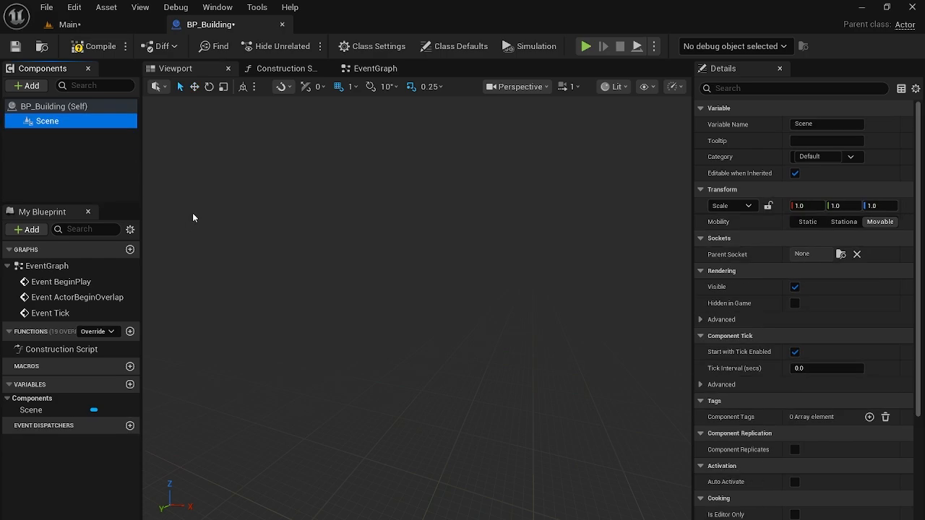
# - Add a Box Collision component under the Scene root
pyautogui.click(41, 86)
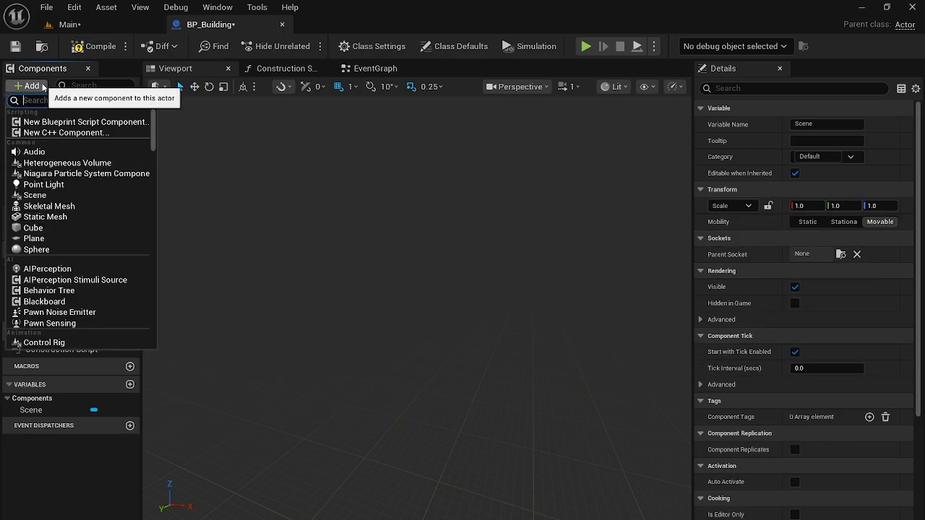
pyautogui.write('box')
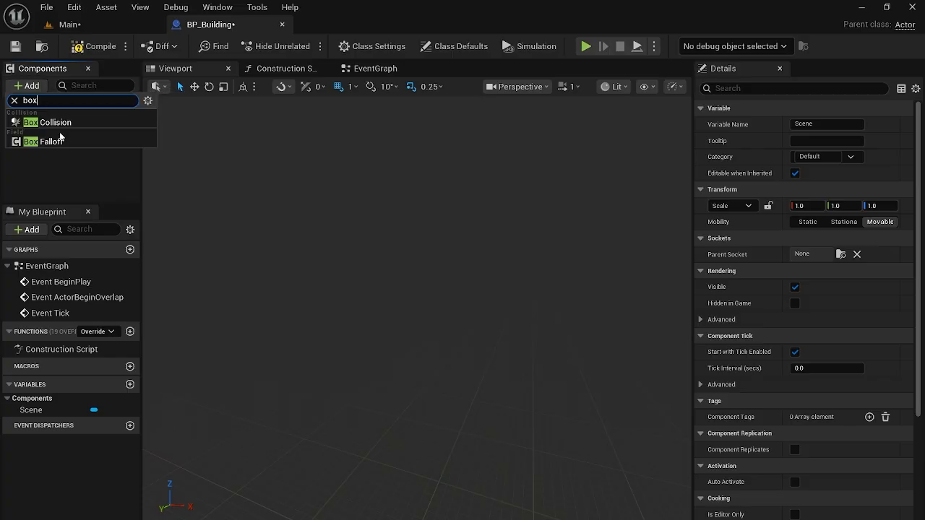
pyautogui.click(64, 124)
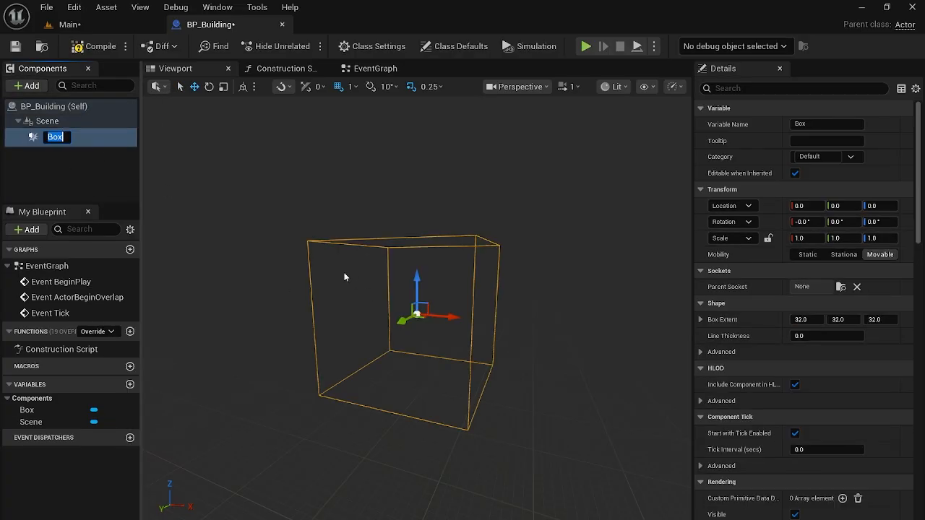
# - Set the box extent to 500 on X, Y and Z, and compile the blueprint
pyautogui.click(806, 319)
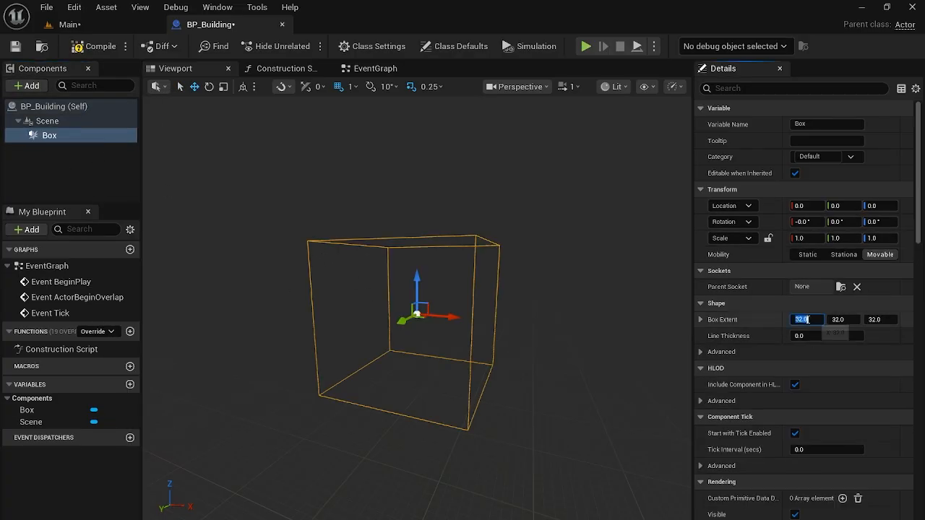
pyautogui.write('500')
pyautogui.press('Tab')
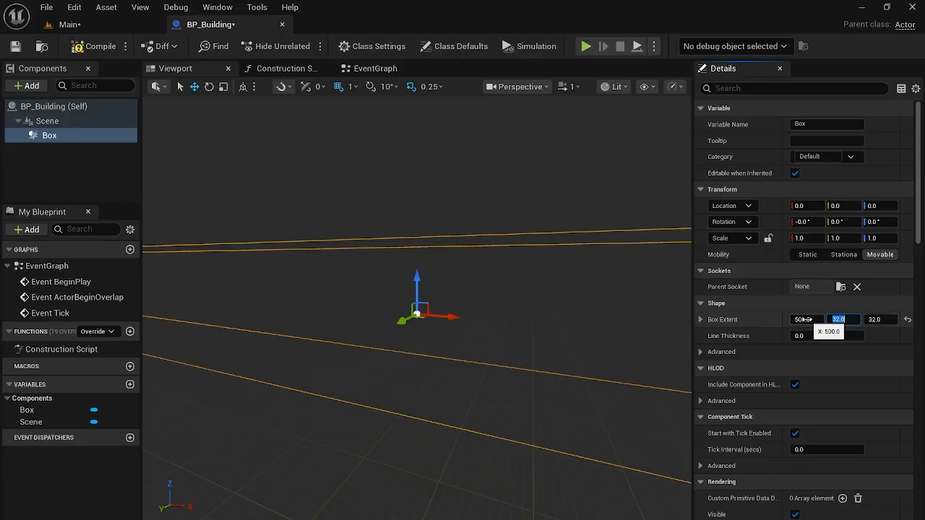
pyautogui.write('500')
pyautogui.press('Tab')
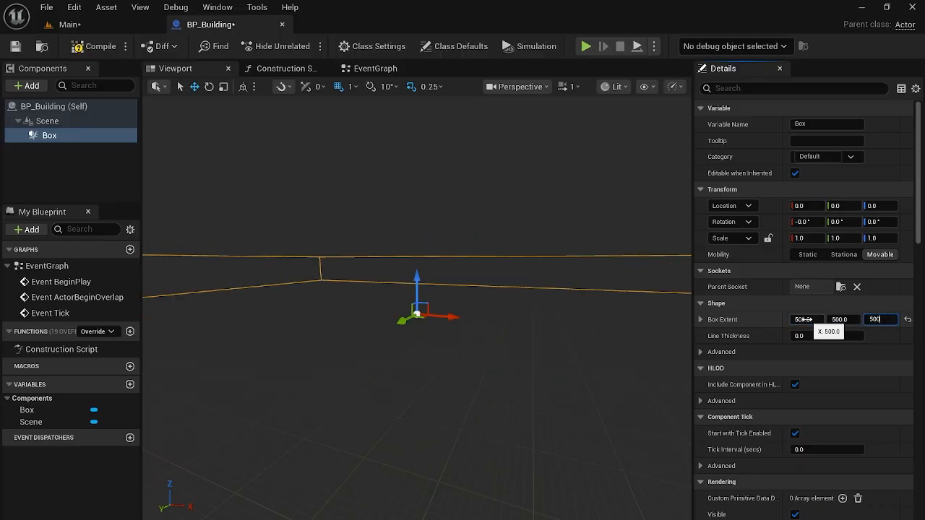
pyautogui.write('500')
pyautogui.press('Return')
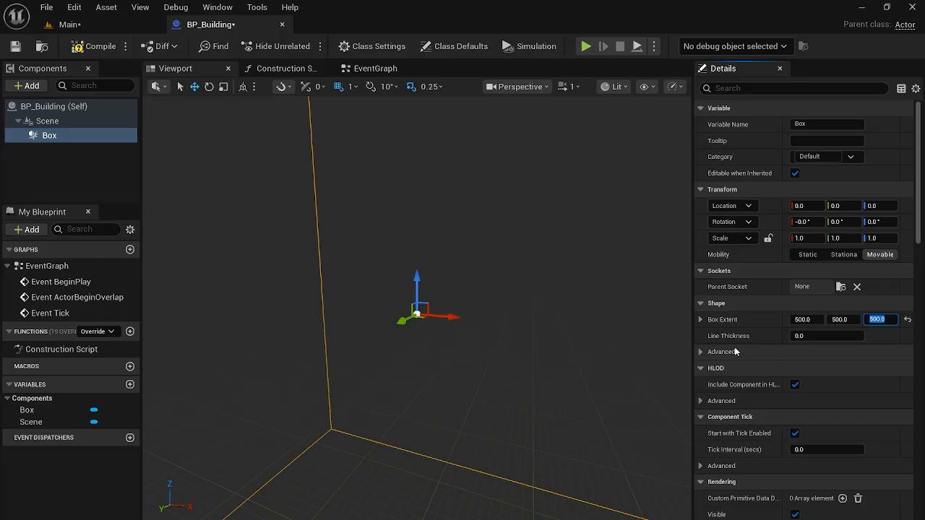
pyautogui.scroll(-6, 375, 340)
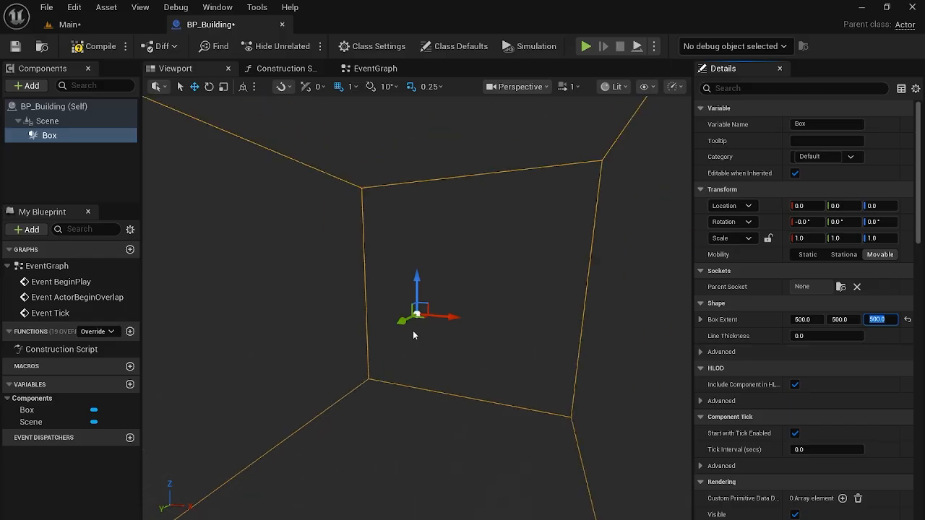
pyautogui.click(90, 47)
# - Add a PCG component to BP_Building and compile the blueprint
pyautogui.click(26, 85)
pyautogui.write('PCG')
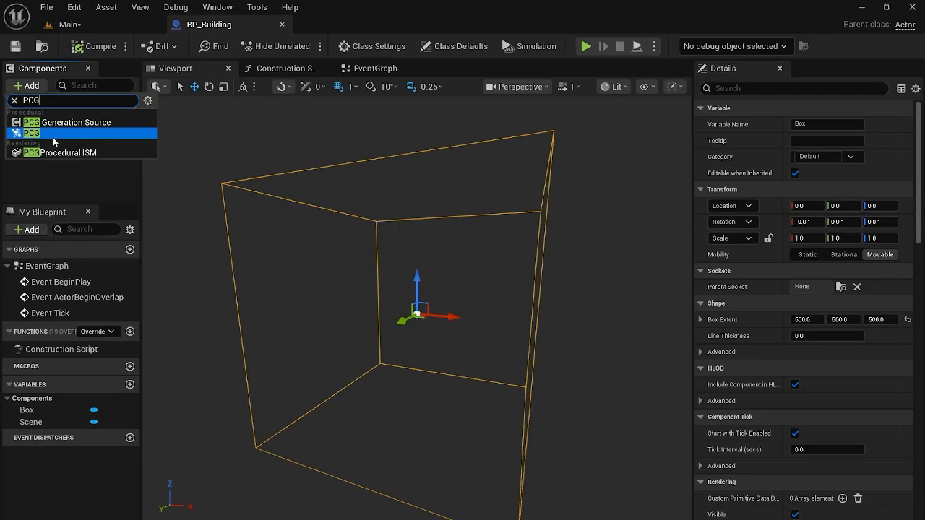
pyautogui.click(85, 133)
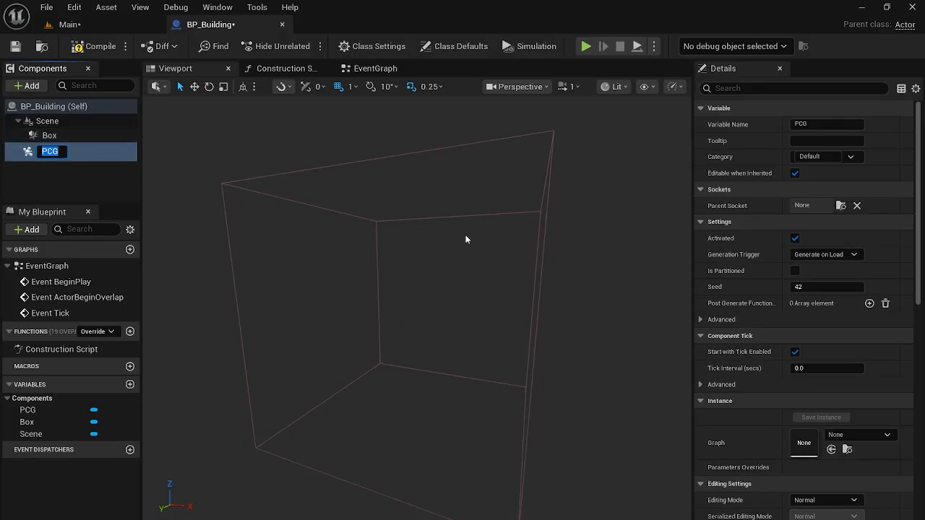
pyautogui.click(89, 153)
pyautogui.click(100, 48)
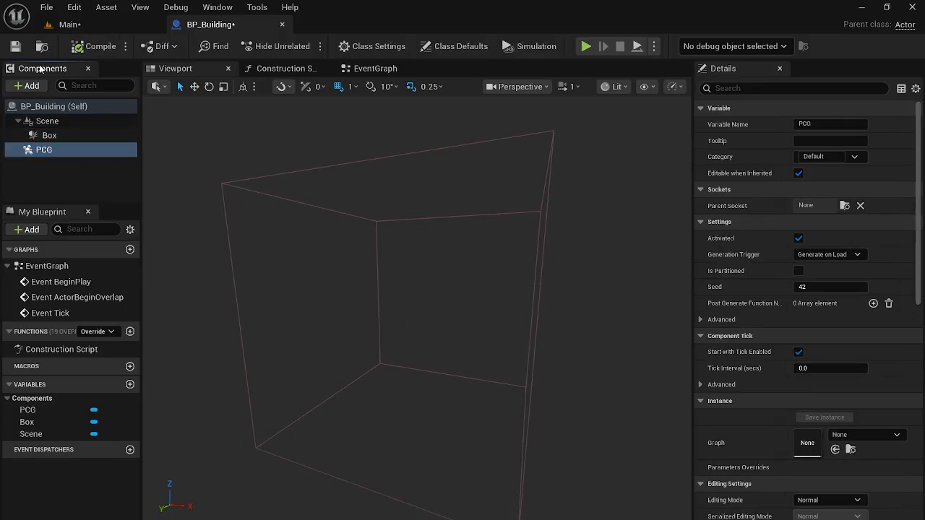
# - Create an empty PCG graph asset in the BPs folder of the Main level's content browser
pyautogui.click(67, 25)
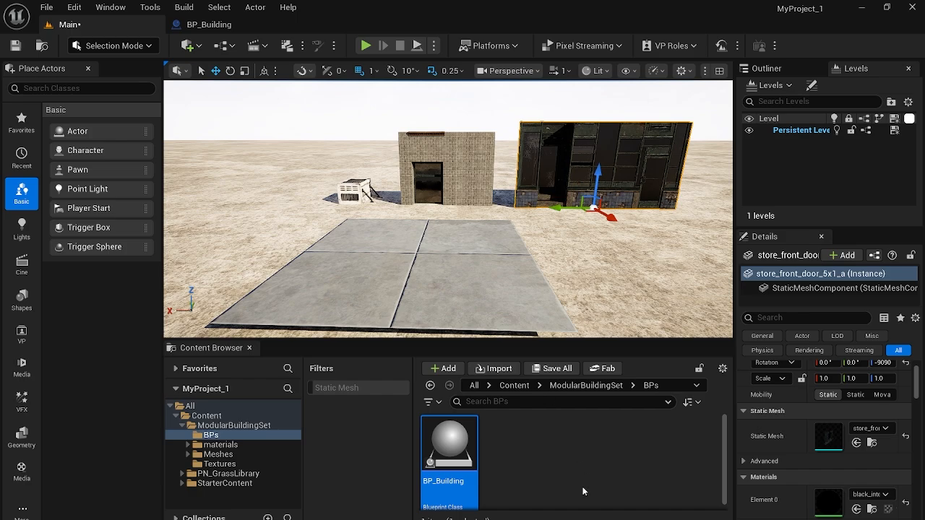
pyautogui.rightClick(566, 472)
pyautogui.moveTo(614, 409)
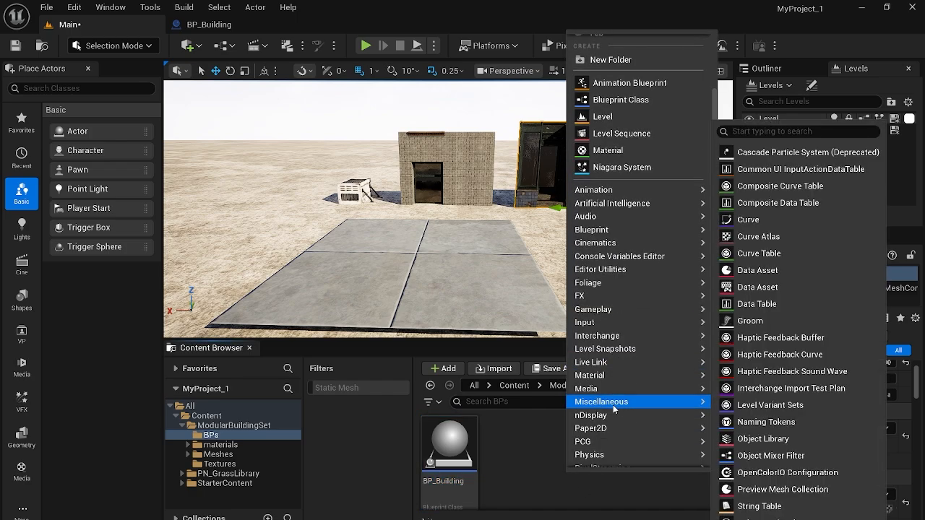
pyautogui.scroll(-5, 614, 408)
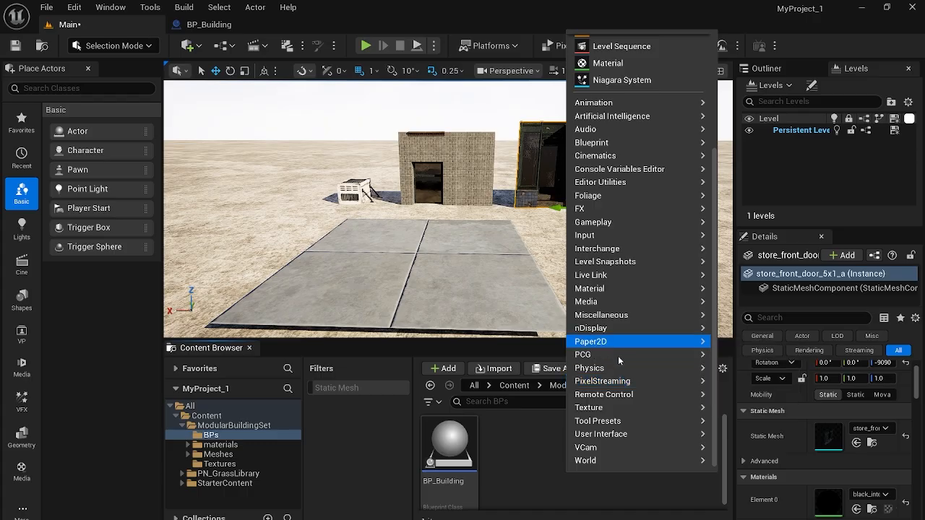
pyautogui.moveTo(614, 355)
pyautogui.click(758, 363)
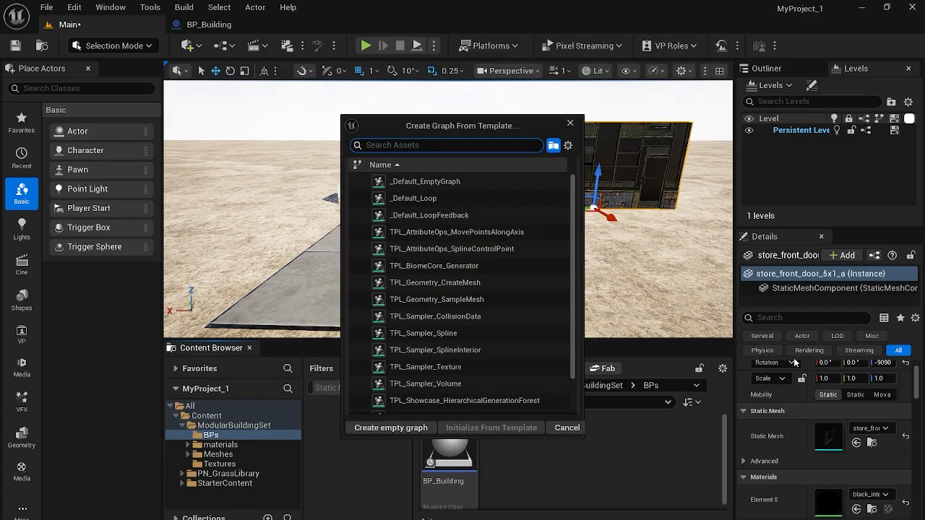
pyautogui.click(417, 428)
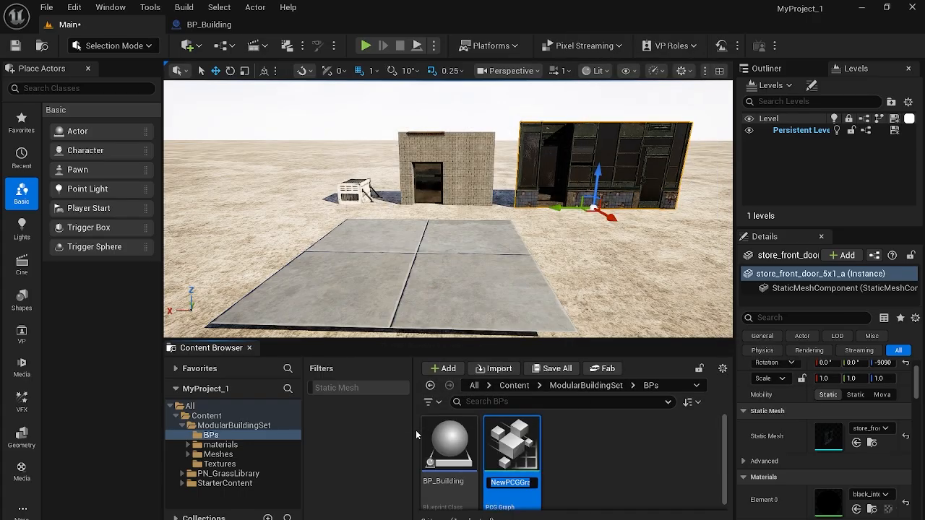
# - Name the new PCG graph PCGGraph_Building and open it in the graph editor
pyautogui.click(506, 483)
pyautogui.press('BackSpace')
pyautogui.press('BackSpace')
pyautogui.press('BackSpace')
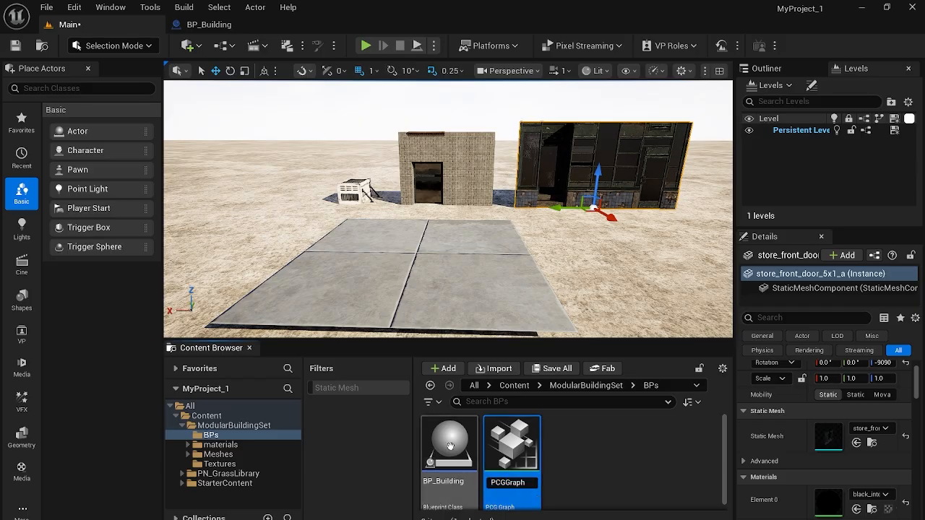
pyautogui.press('Return')
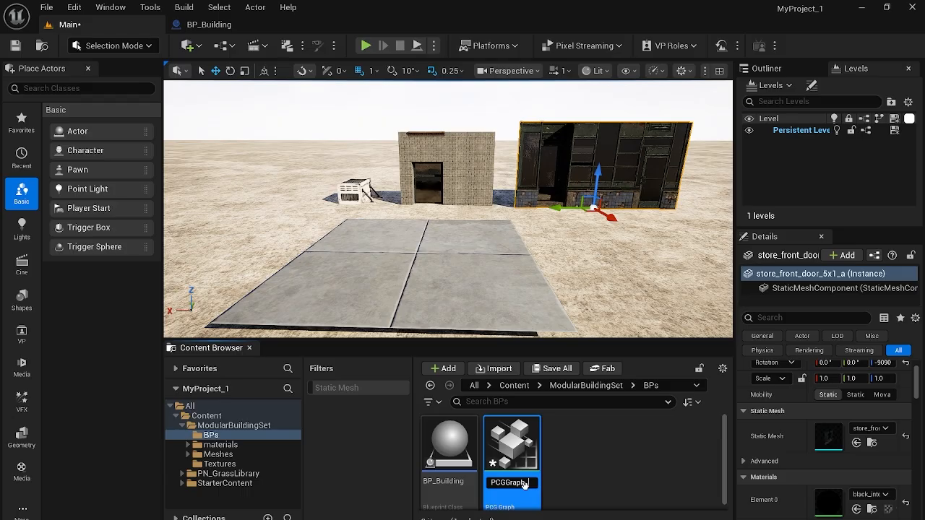
pyautogui.write('_Building')
pyautogui.press('Return')
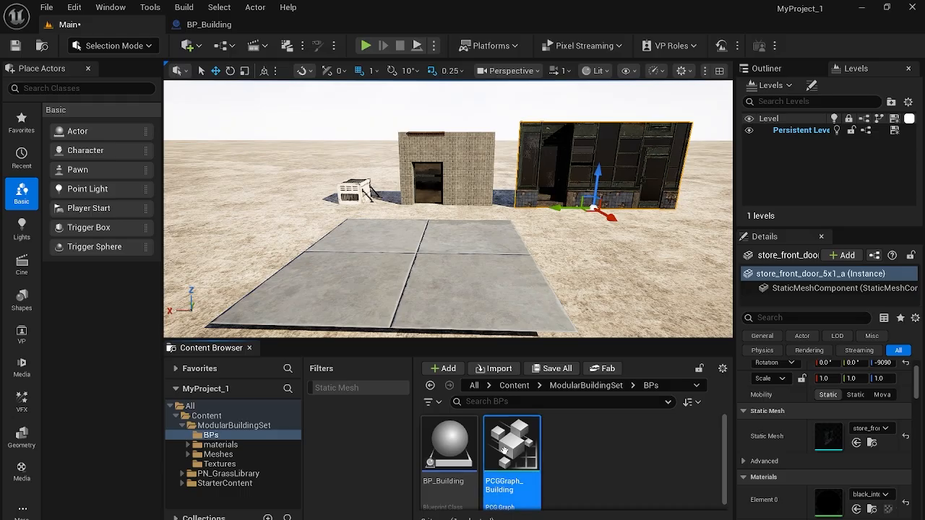
pyautogui.doubleClick(532, 463)
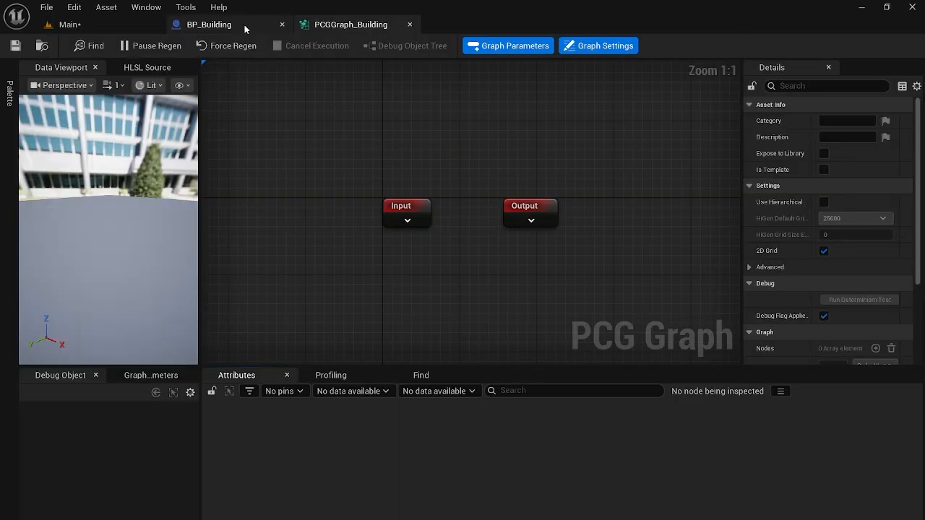
# - Assign PCGGraph_Building as the graph of BP_Building's PCG component and save the blueprint
pyautogui.click(240, 24)
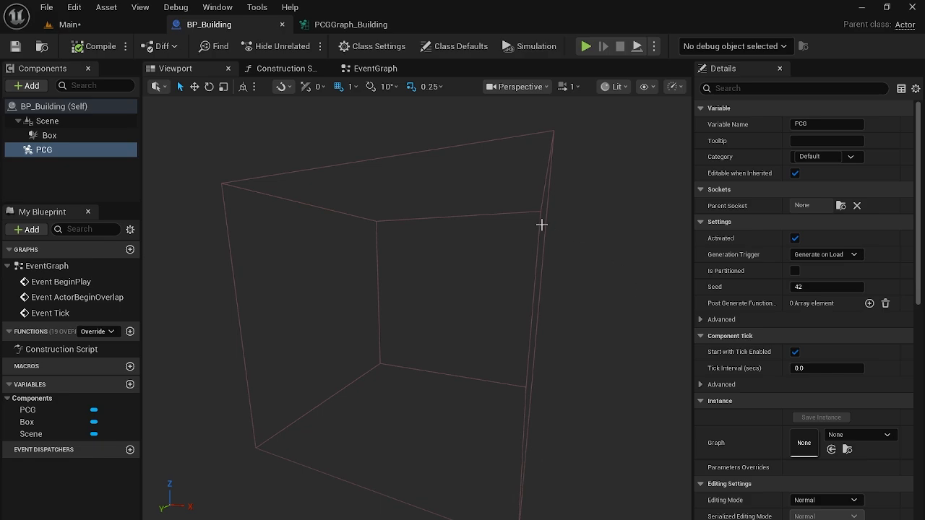
pyautogui.click(878, 438)
pyautogui.click(831, 288)
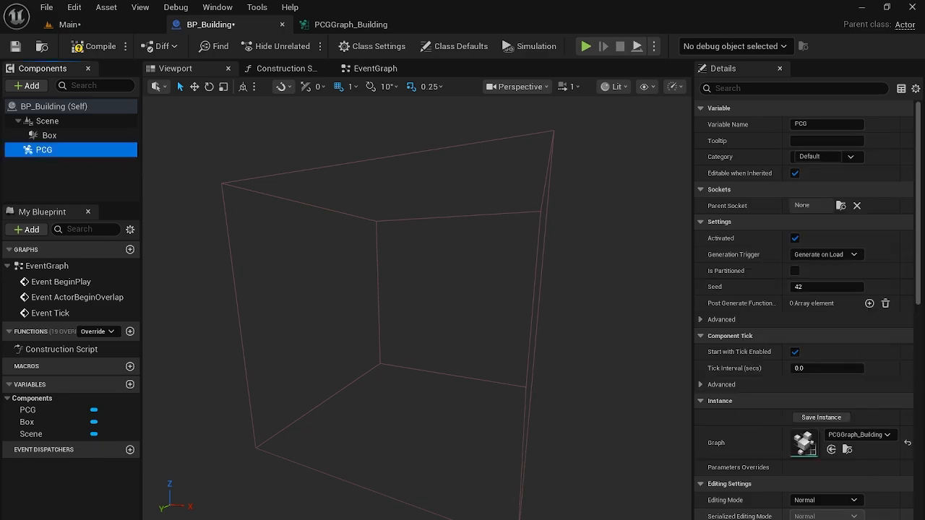
pyautogui.hotkey('ctrl', 's')
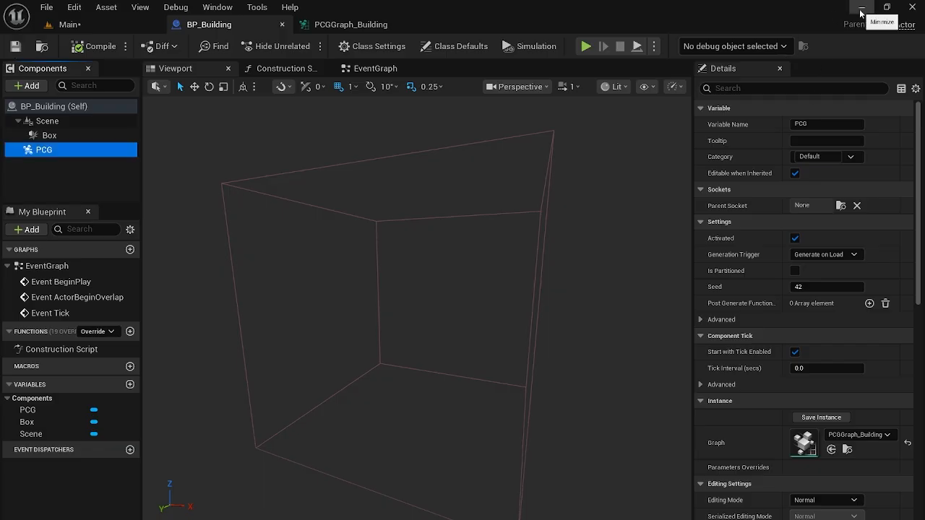
# - Add a Get Actor Data node to PCGGraph_Building below the Input and Output nodes
pyautogui.click(347, 25)
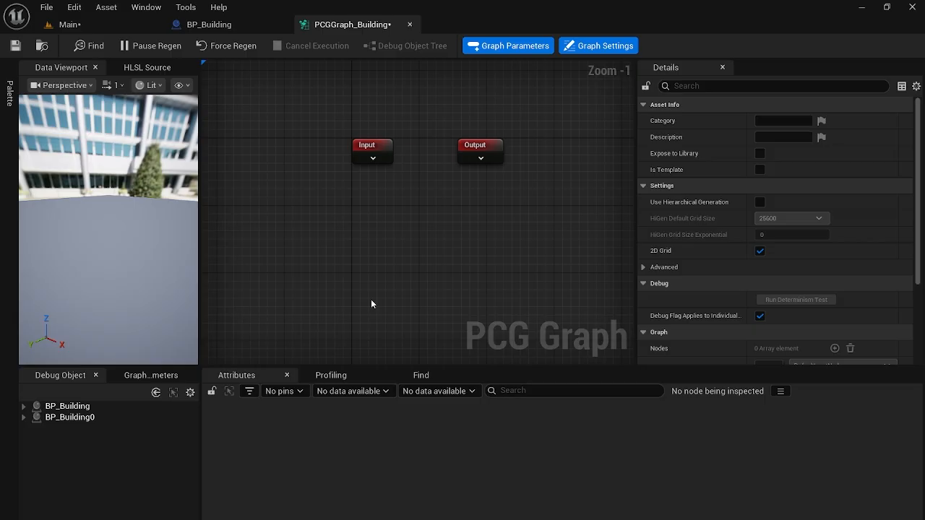
pyautogui.rightClick(377, 256)
pyautogui.write('get act')
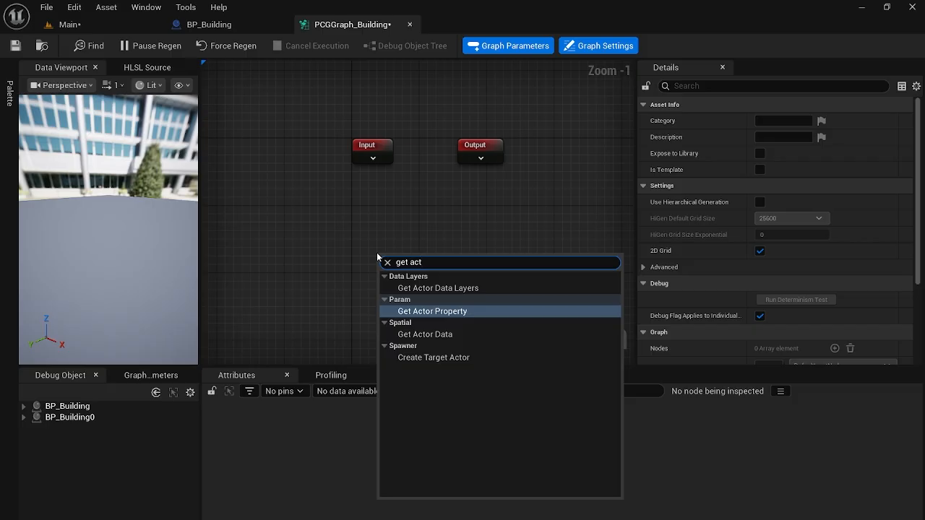
pyautogui.press('Down')
pyautogui.press('Return')
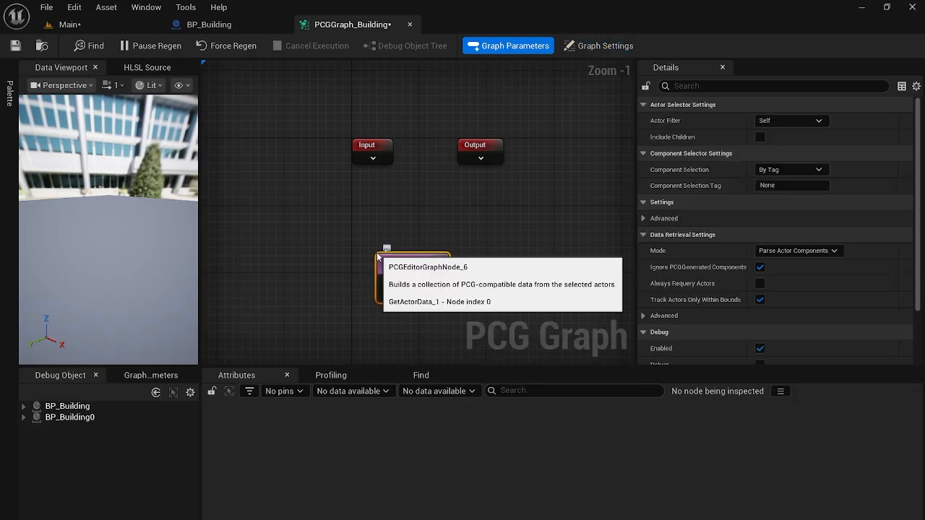
# - Add a Volume Sampler fed by Get Actor Data's output, align the two nodes, and select the sampler
pyautogui.moveTo(441, 276); pyautogui.dragTo(427, 220)
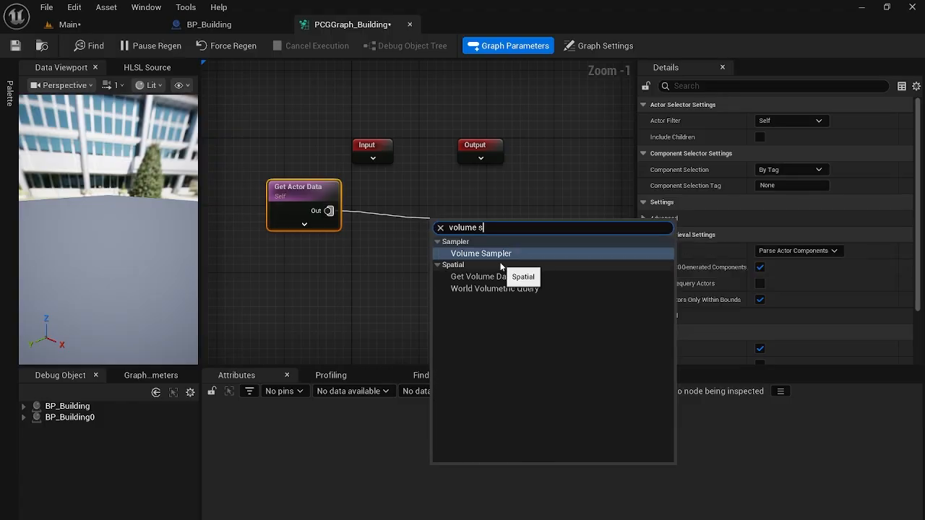
pyautogui.click(509, 253)
pyautogui.moveTo(274, 201); pyautogui.dragTo(281, 235)
pyautogui.click(510, 225)
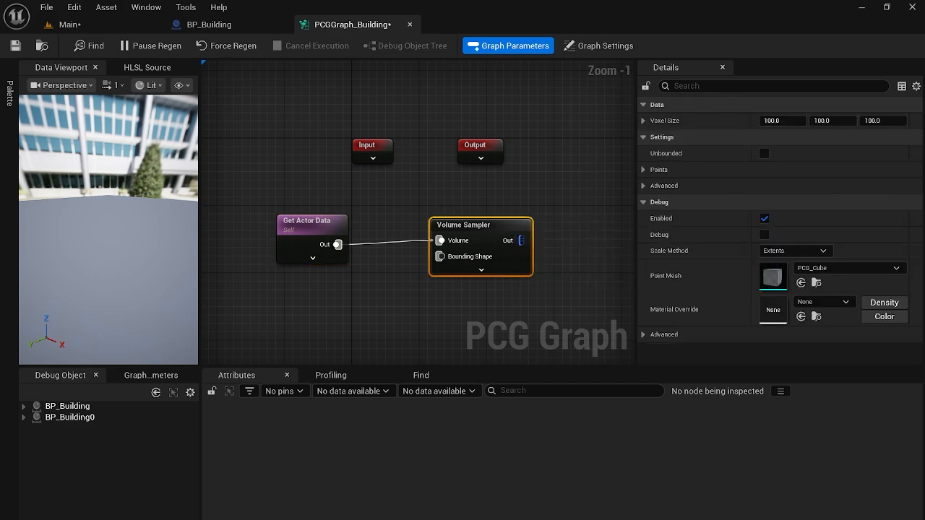
# - Set the Volume Sampler's voxel size to 300 on all three axes and check the building volume in the Main level
pyautogui.click(793, 123)
pyautogui.write('3')
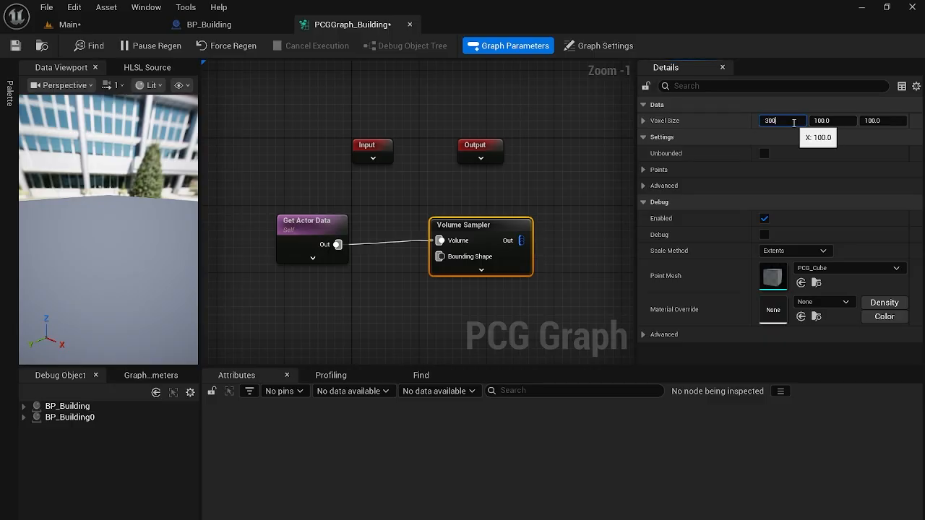
pyautogui.write('00')
pyautogui.press('Tab')
pyautogui.write('300')
pyautogui.press('Tab')
pyautogui.write('3')
pyautogui.press('Return')
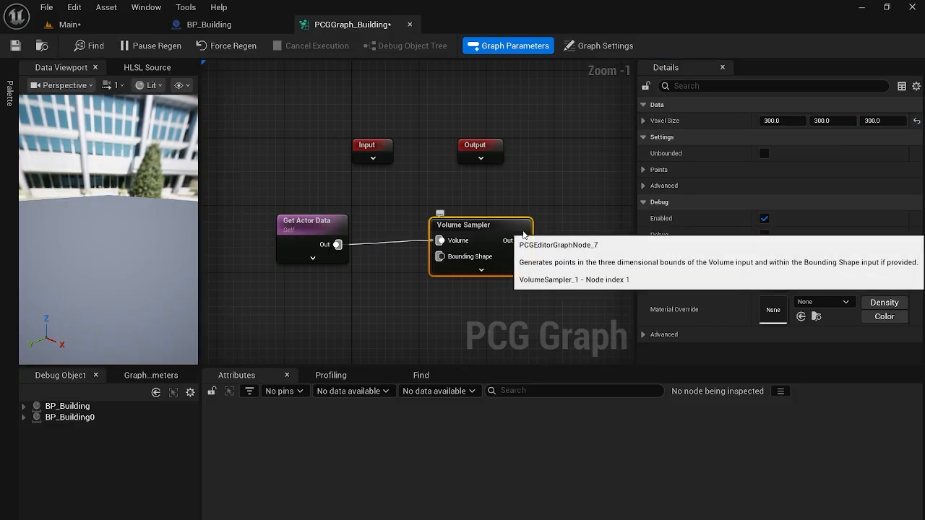
pyautogui.click(116, 26)
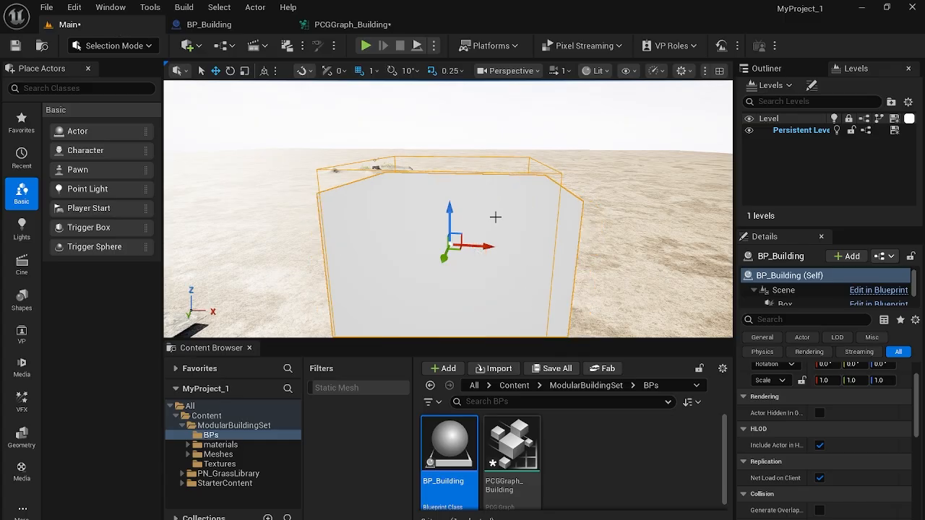
pyautogui.scroll(-6, 412, 204)
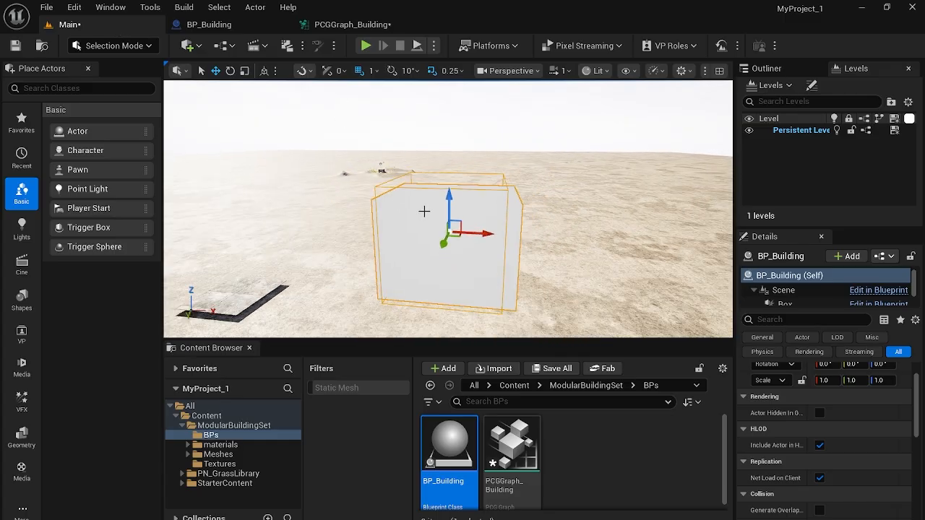
pyautogui.moveTo(425, 211); pyautogui.dragTo(439, 221, button='right')
pyautogui.click(336, 28)
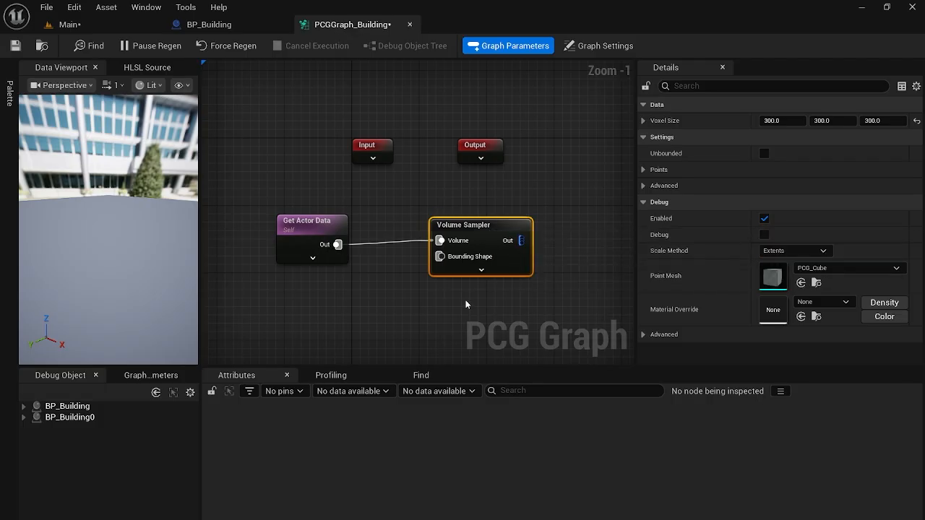
# - Add a Bounds Modifier fed by the Volume Sampler's output and set its mode to Set
pyautogui.moveTo(461, 299); pyautogui.dragTo(343, 289, button='right')
pyautogui.moveTo(397, 234); pyautogui.dragTo(476, 236)
pyautogui.write('boun')
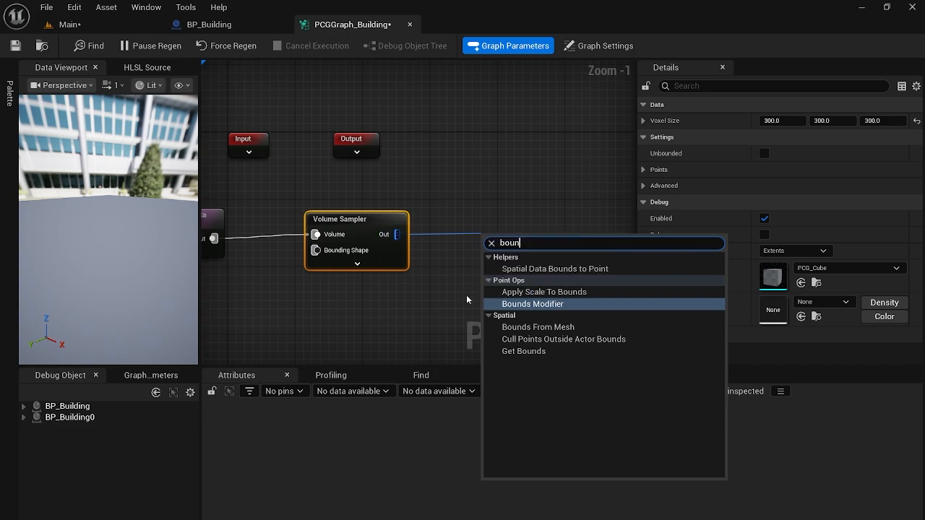
pyautogui.click(527, 302)
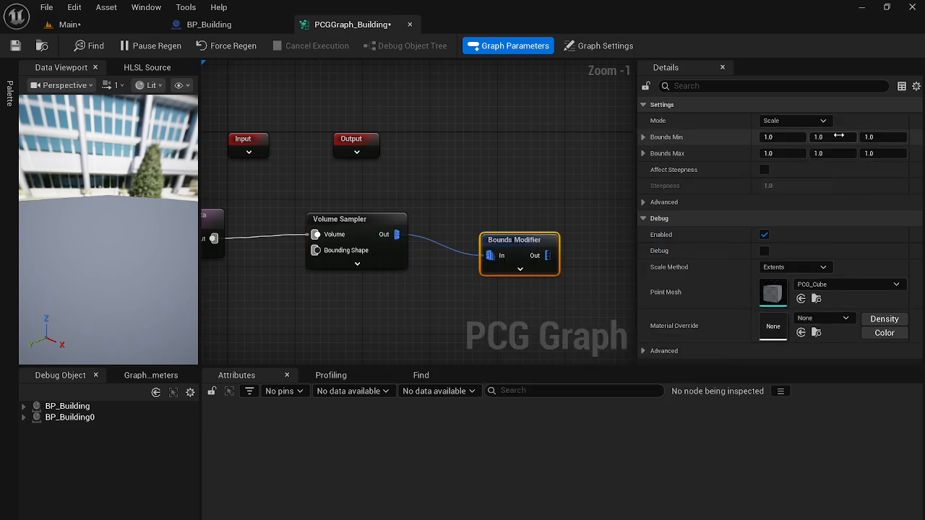
pyautogui.click(823, 121)
pyautogui.click(777, 175)
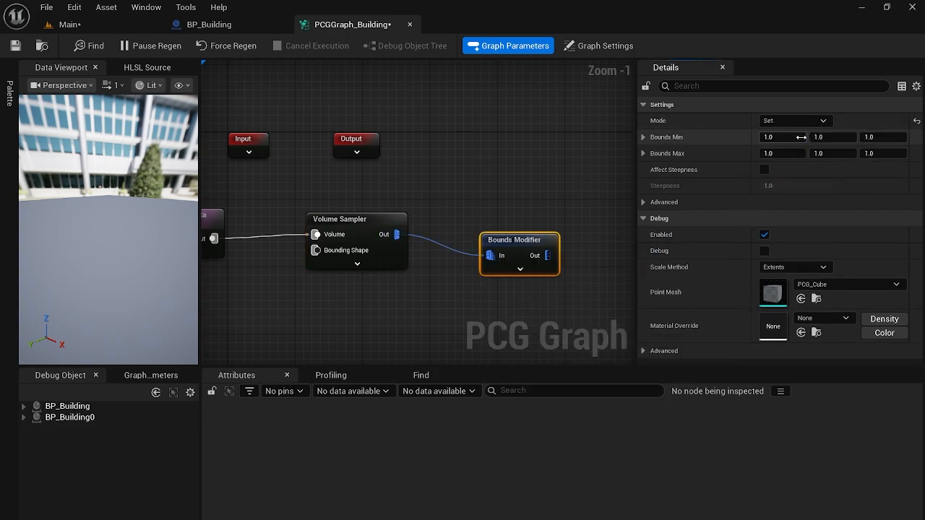
# - Set the Bounds Modifier's Bounds Min to -100 on all three axes
pyautogui.click(802, 138)
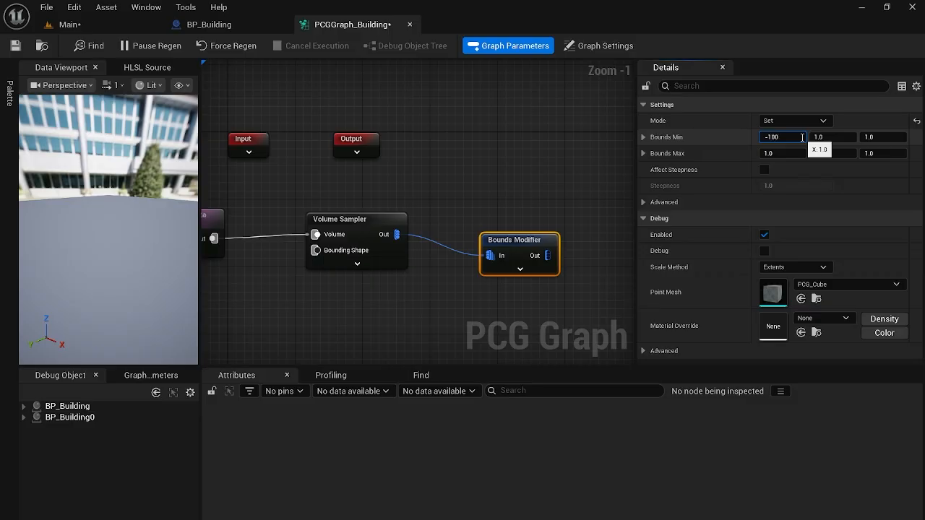
pyautogui.press('Tab')
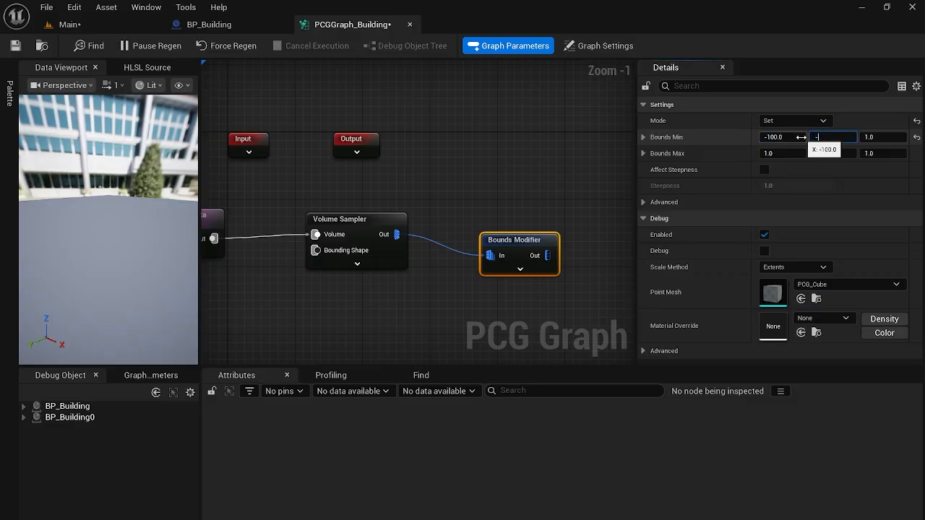
pyautogui.write('-100')
pyautogui.press('Tab')
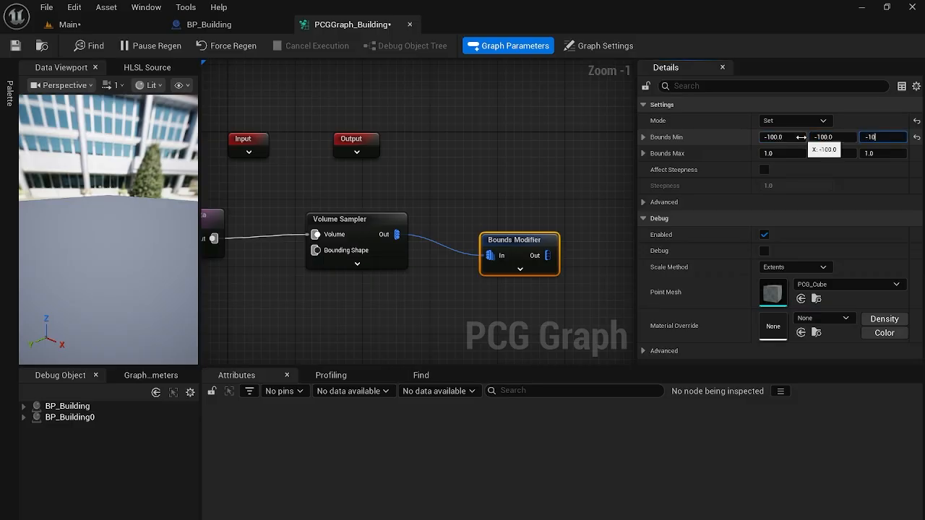
pyautogui.write('-100')
pyautogui.press('Tab')
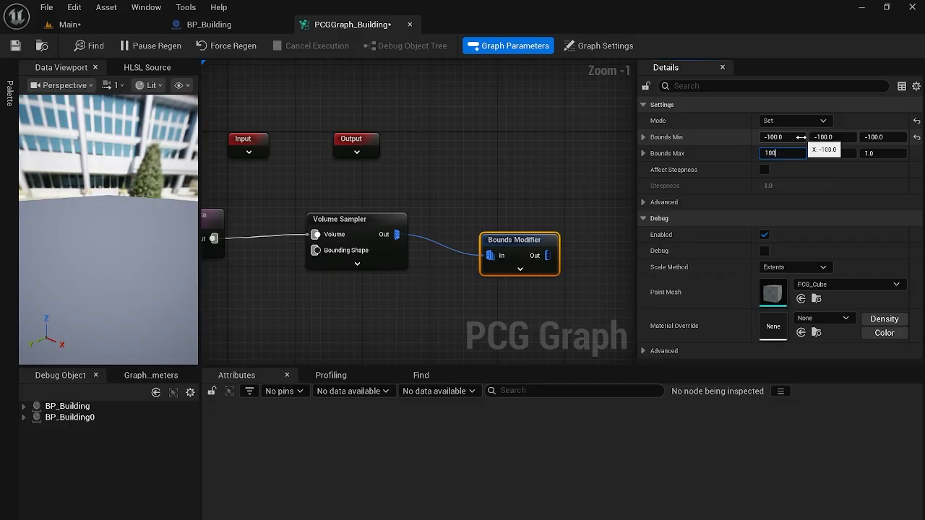
# - Set the Bounds Modifier's Bounds Max to 100 on all three axes
pyautogui.write('100')
pyautogui.press('Tab')
pyautogui.write('100')
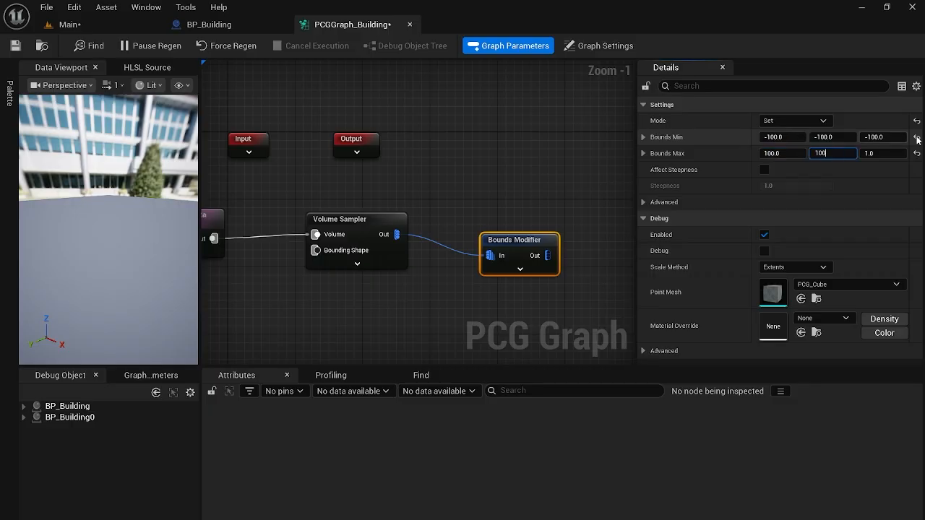
pyautogui.press('Tab')
pyautogui.write('1')
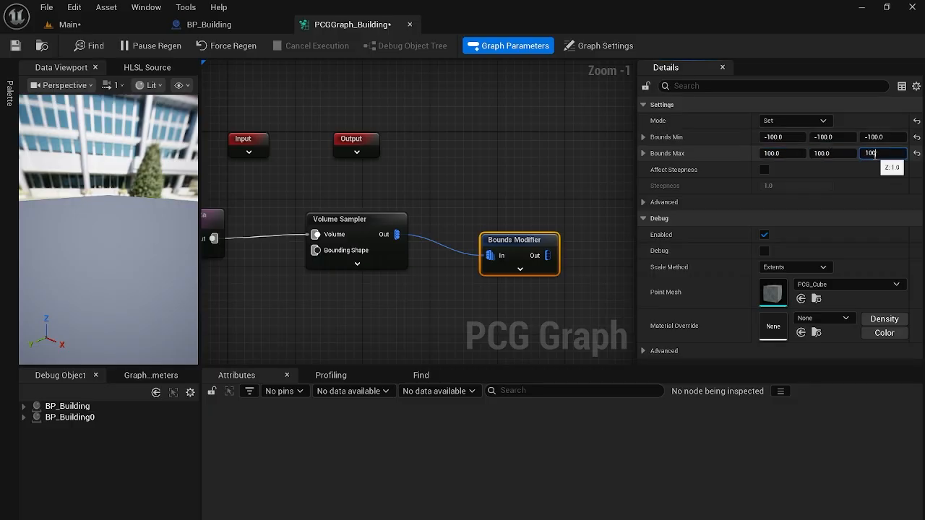
# - Enable debug on the Bounds Modifier and examine its debug cubes from several angles in the Main level
pyautogui.click(528, 230)
pyautogui.click(533, 239)
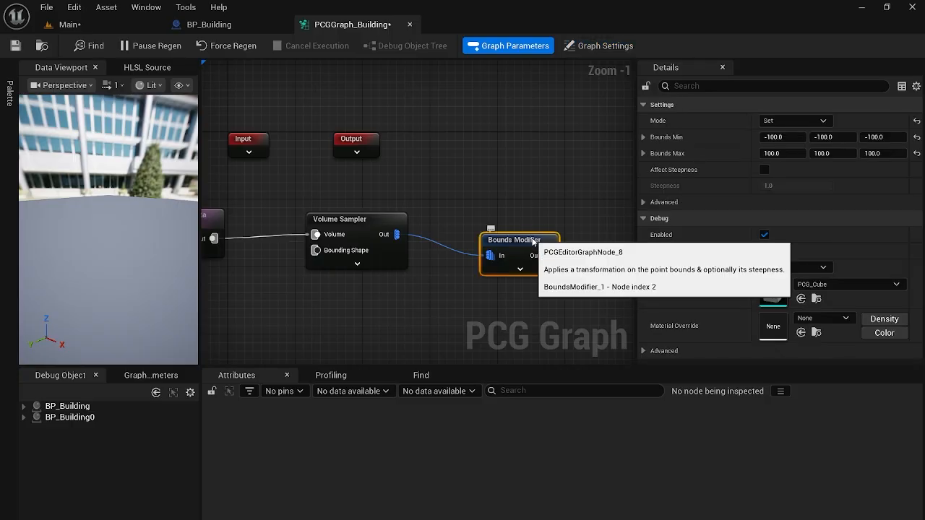
pyautogui.click(70, 24)
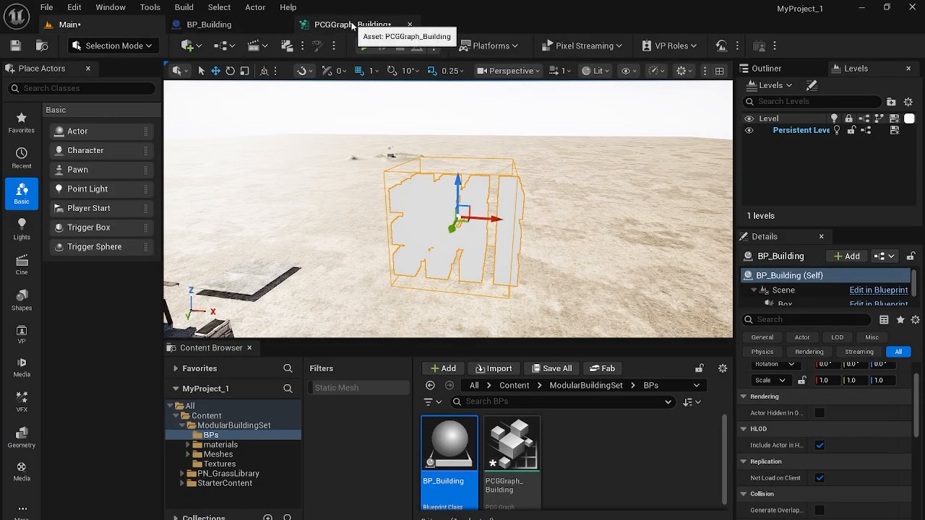
pyautogui.moveTo(667, 222); pyautogui.dragTo(607, 240, button='right')
pyautogui.moveTo(541, 169); pyautogui.dragTo(578, 170, button='right')
pyautogui.scroll(5, 542, 169)
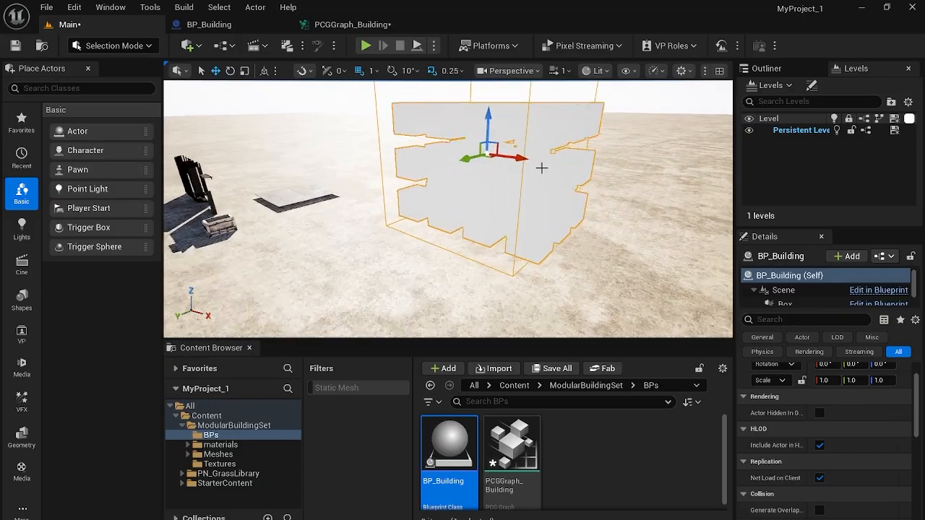
pyautogui.scroll(-2, 540, 169)
pyautogui.scroll(-3, 541, 169)
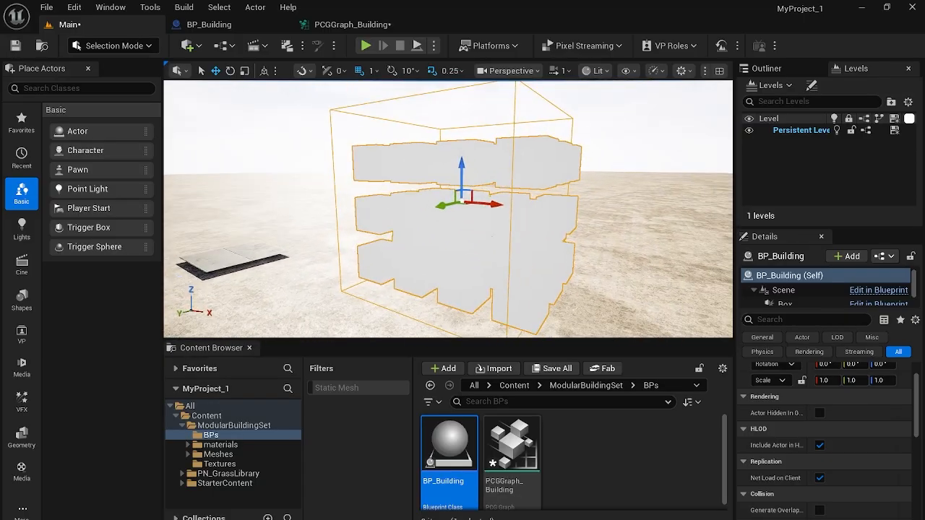
pyautogui.click(330, 25)
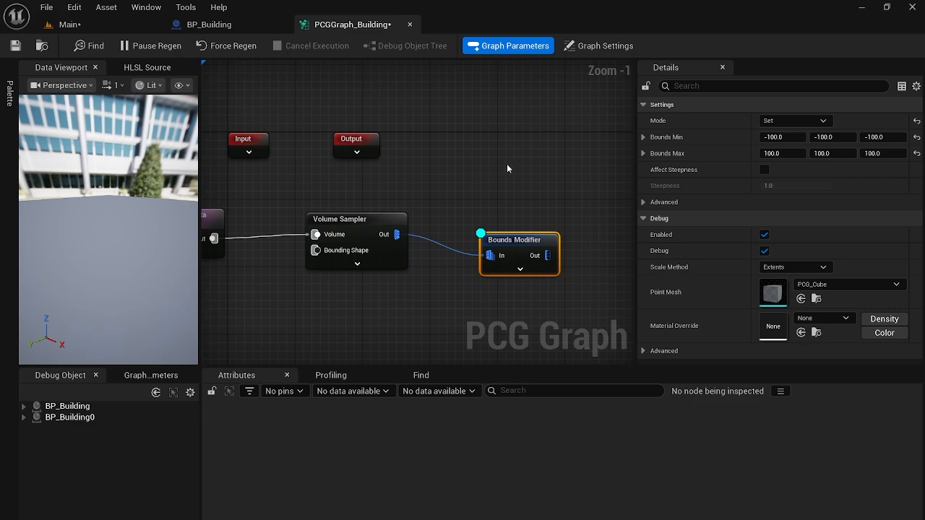
# - Disable debug on the Bounds Modifier and add a Transform Points node fed by its output
pyautogui.moveTo(507, 169); pyautogui.dragTo(570, 126, button='right')
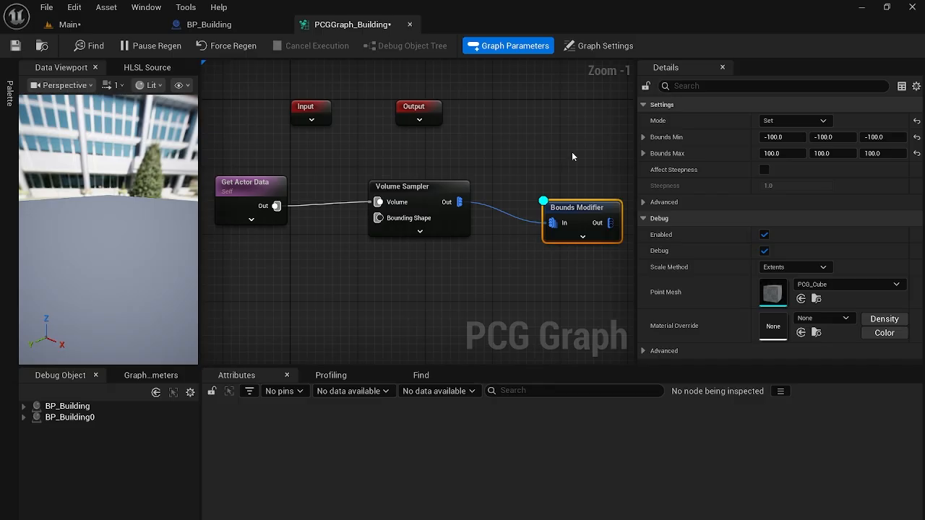
pyautogui.moveTo(571, 155); pyautogui.dragTo(446, 159, button='right')
pyautogui.press('d')
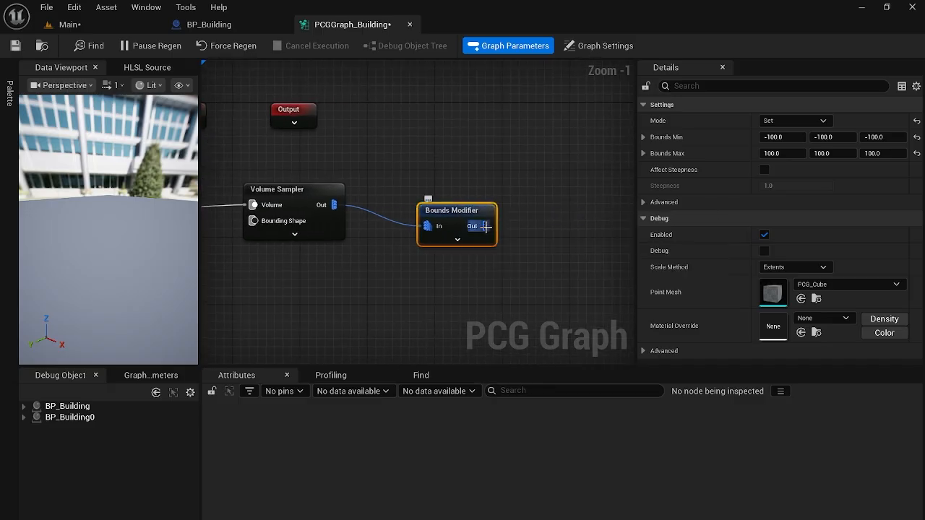
pyautogui.moveTo(498, 207); pyautogui.dragTo(447, 216, button='right')
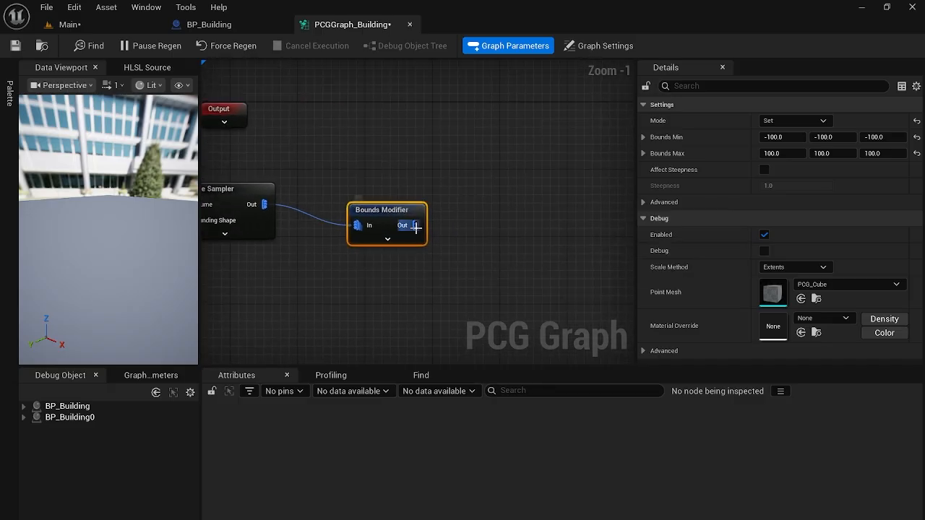
pyautogui.moveTo(416, 226); pyautogui.dragTo(484, 196)
pyautogui.write('transfo')
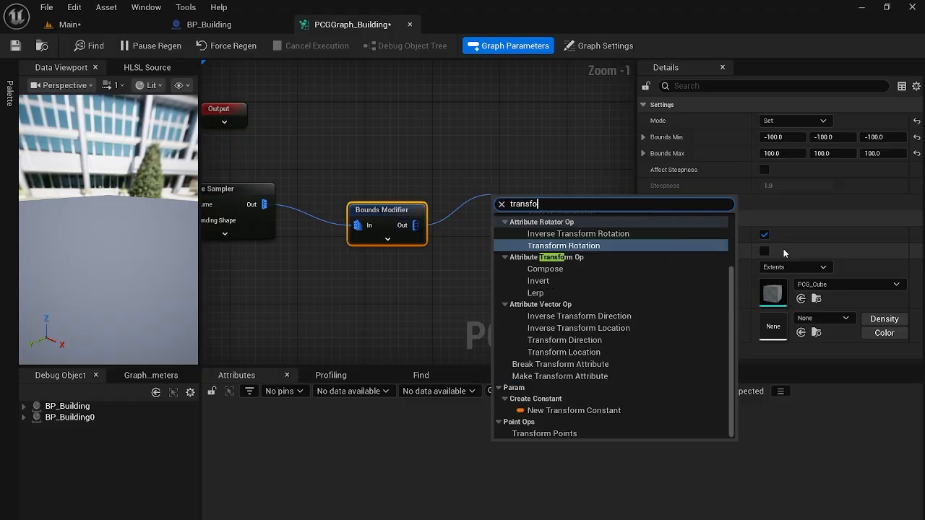
pyautogui.write('rm po')
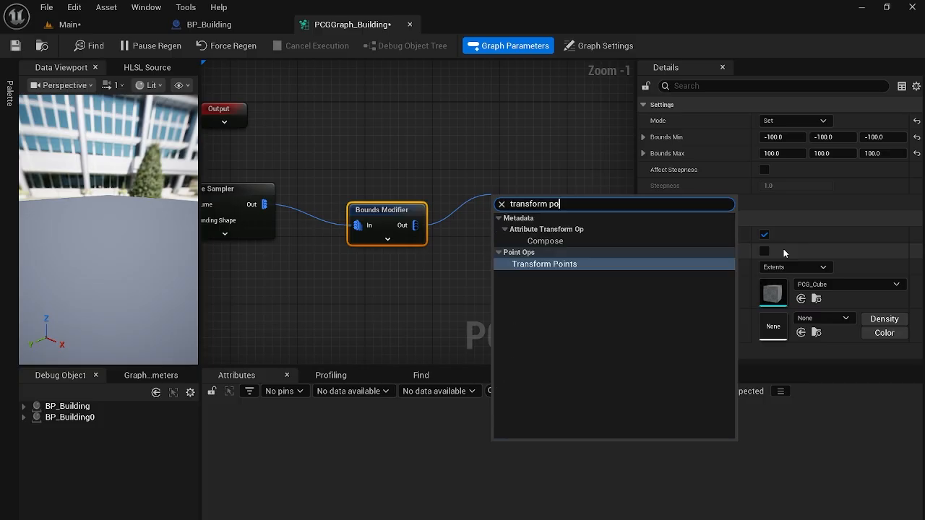
pyautogui.press('Return')
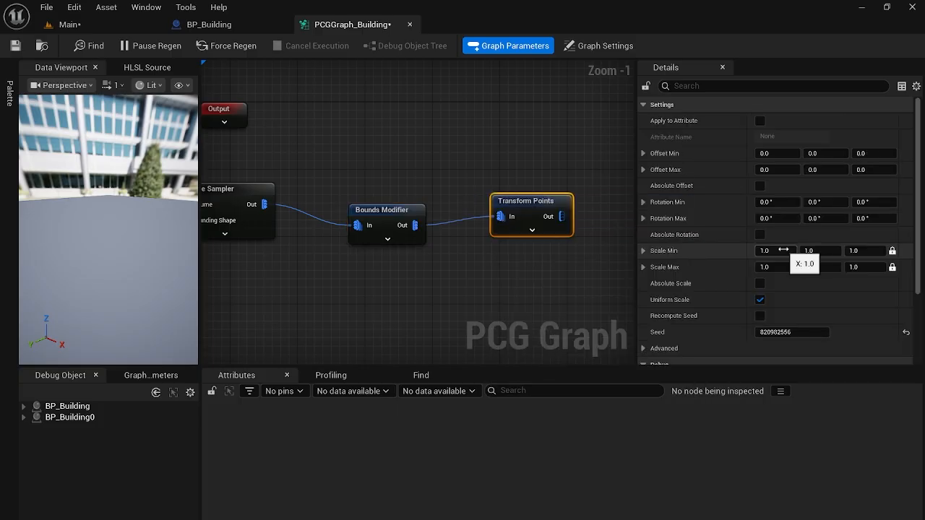
# - Duplicate the Transform Points node, arrange the two one above the other, and feed the copy from the Bounds Modifier too
pyautogui.hotkey('ctrl', 'd')
pyautogui.moveTo(592, 107); pyautogui.dragTo(532, 258)
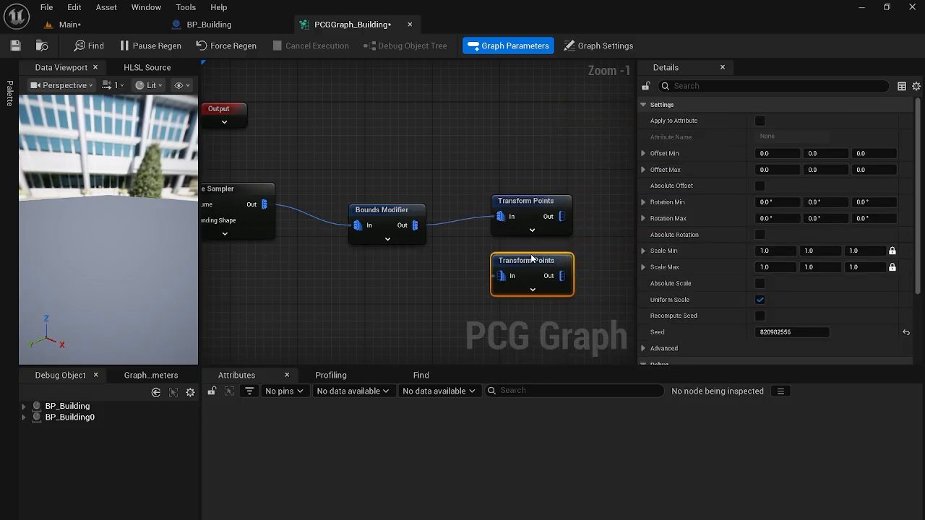
pyautogui.moveTo(541, 203); pyautogui.dragTo(541, 177)
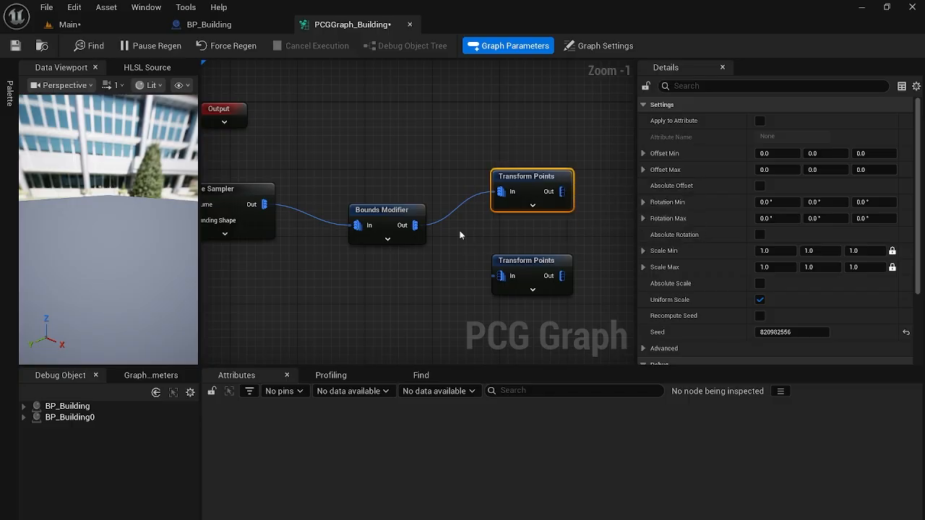
pyautogui.moveTo(415, 225); pyautogui.dragTo(501, 275)
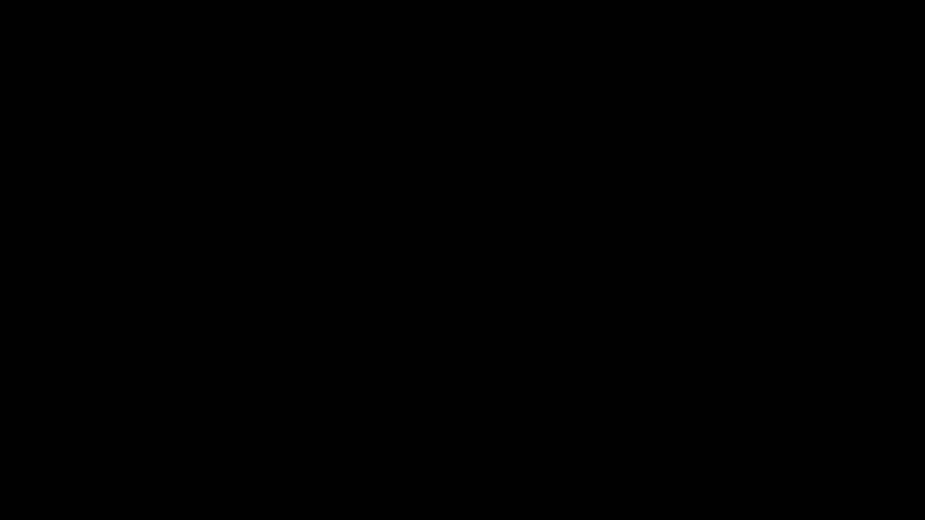
# - Set the lower Transform Points node's Offset Min X and Offset Max X to -150
pyautogui.click(773, 154)
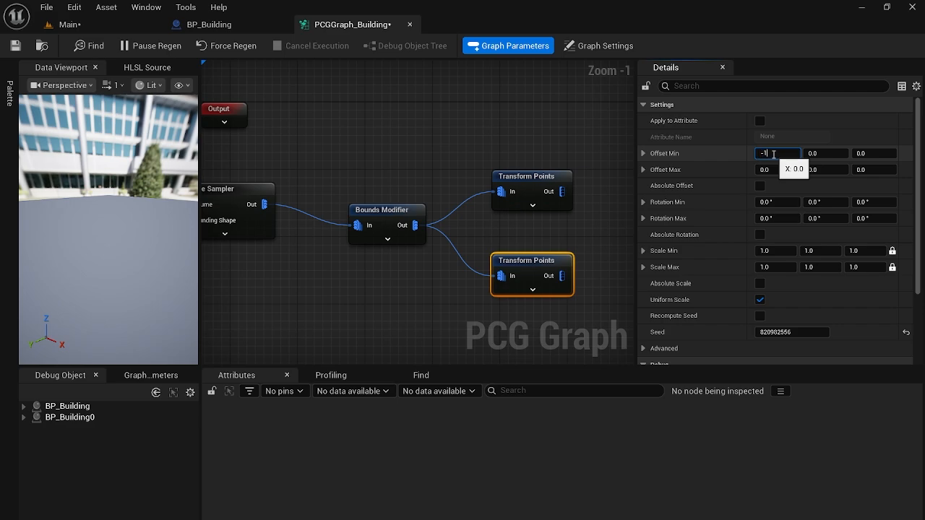
pyautogui.click(764, 170)
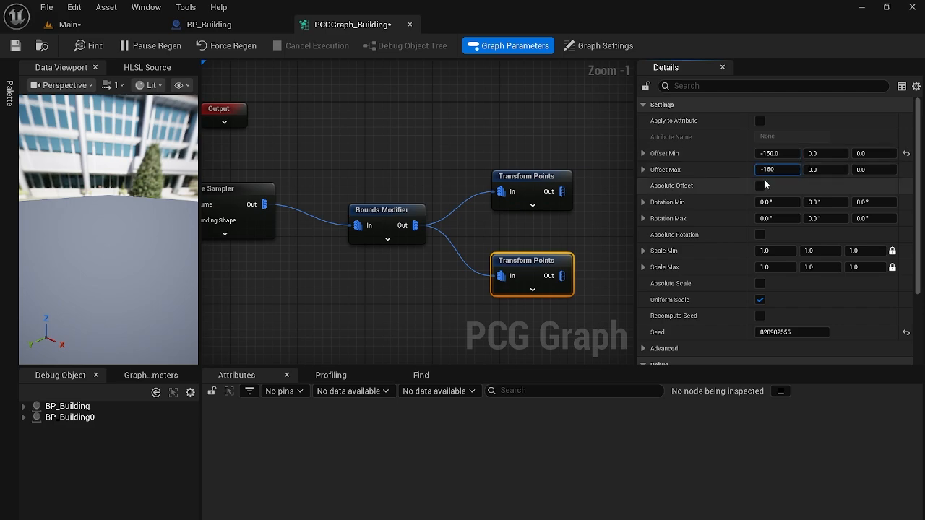
pyautogui.write('-150')
pyautogui.click(597, 225)
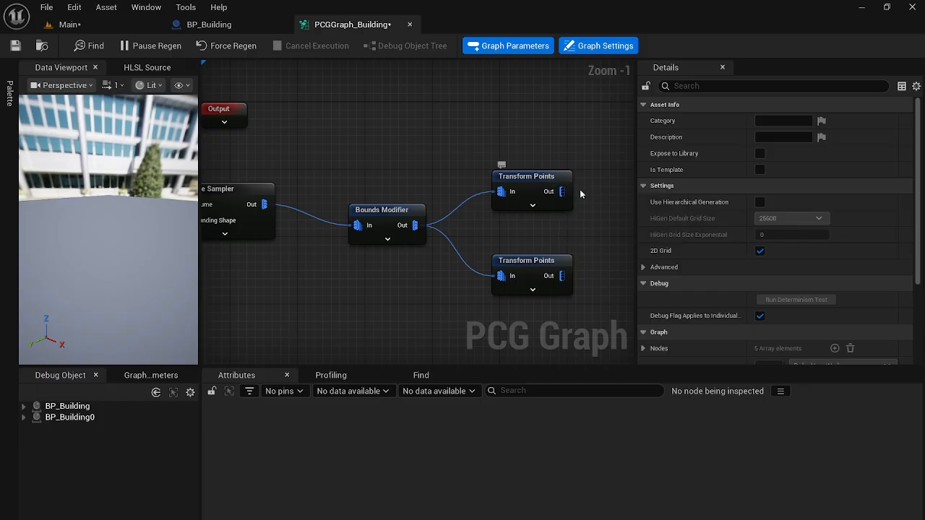
# - Compare the debug previews of the two Transform Points nodes in the Main level
pyautogui.click(555, 174)
pyautogui.click(98, 25)
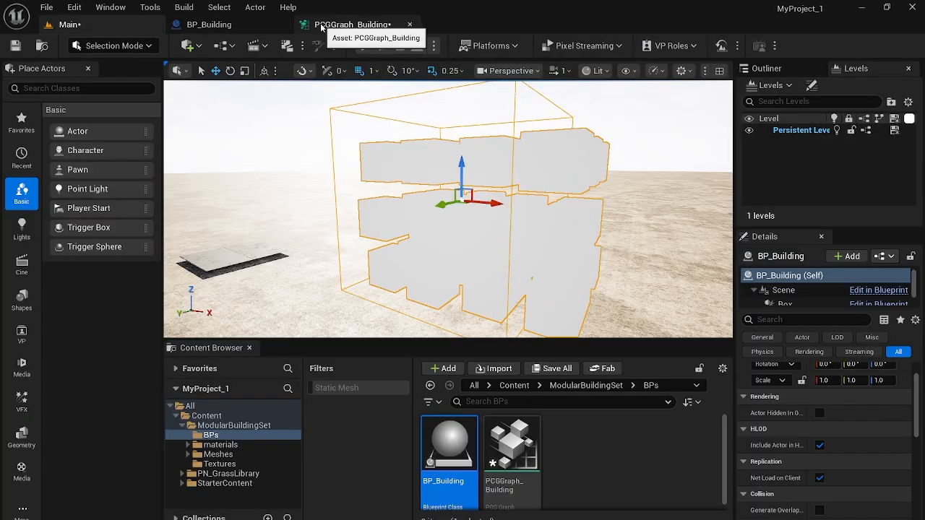
pyautogui.click(321, 27)
pyautogui.click(69, 25)
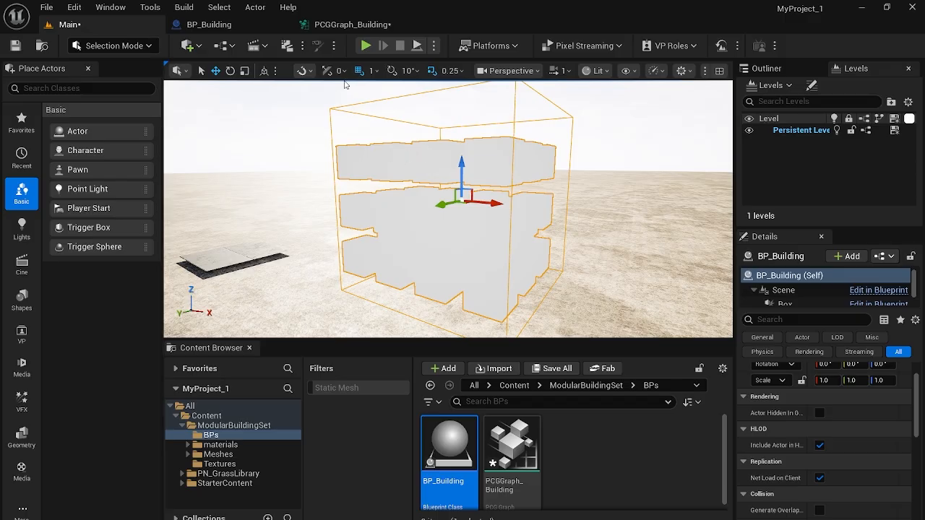
pyautogui.click(340, 24)
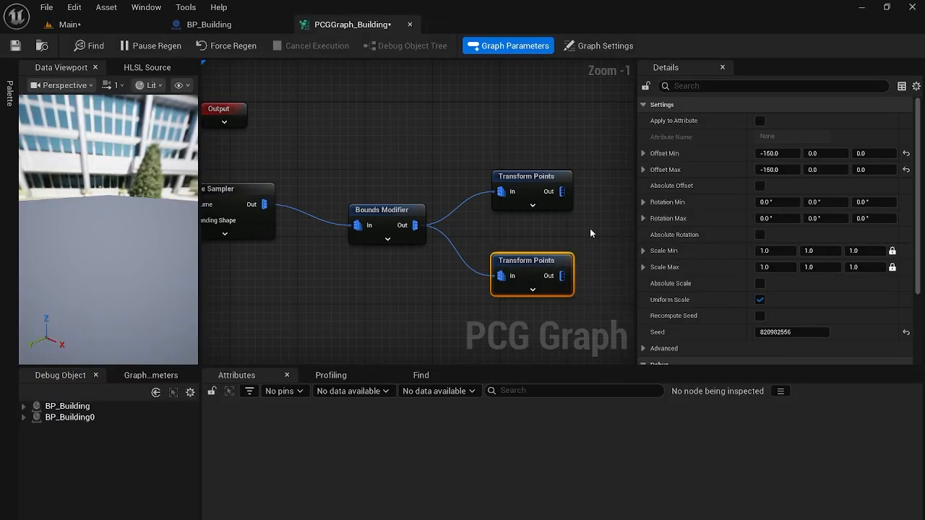
# - Add a Difference node with the upper Transform Points output as its Source and align it with that node
pyautogui.moveTo(589, 229); pyautogui.dragTo(372, 217, button='right')
pyautogui.moveTo(361, 184); pyautogui.dragTo(461, 176)
pyautogui.write('differen')
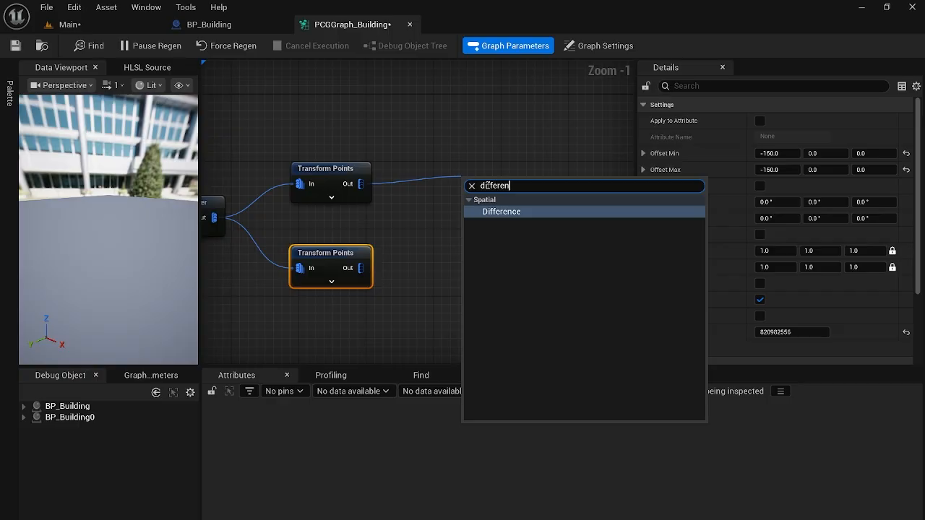
pyautogui.write('c')
pyautogui.click(562, 210)
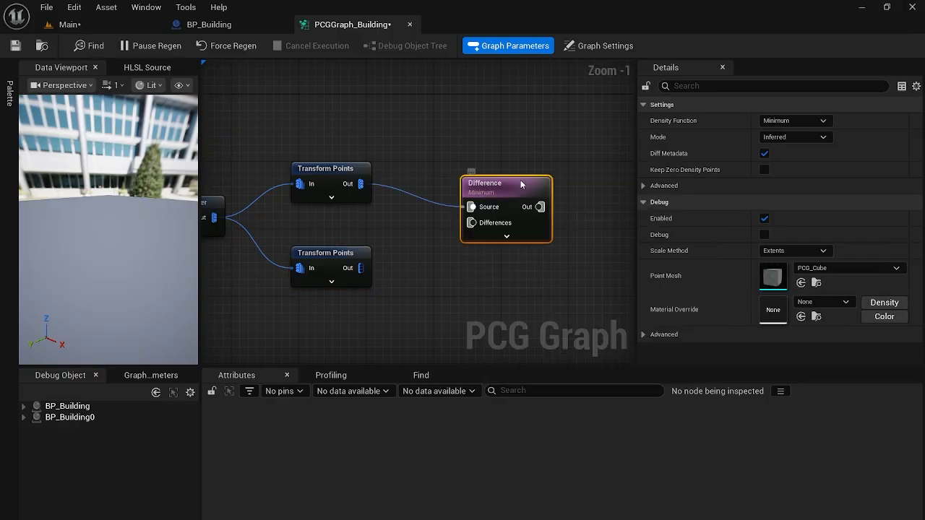
pyautogui.moveTo(521, 184); pyautogui.dragTo(505, 167)
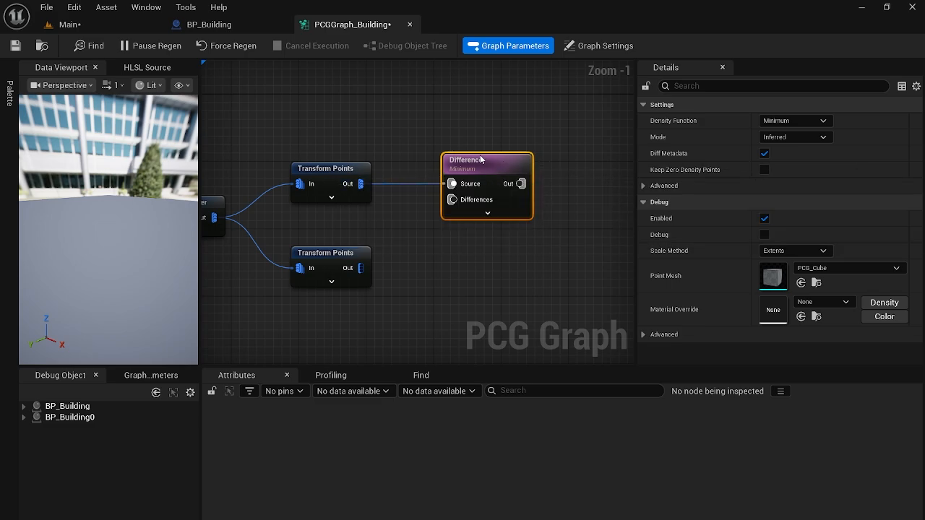
# - Duplicate the Difference node below and cross-wire both Transform Points outputs so each Difference subtracts the other's points
pyautogui.hotkey('ctrl', 'd')
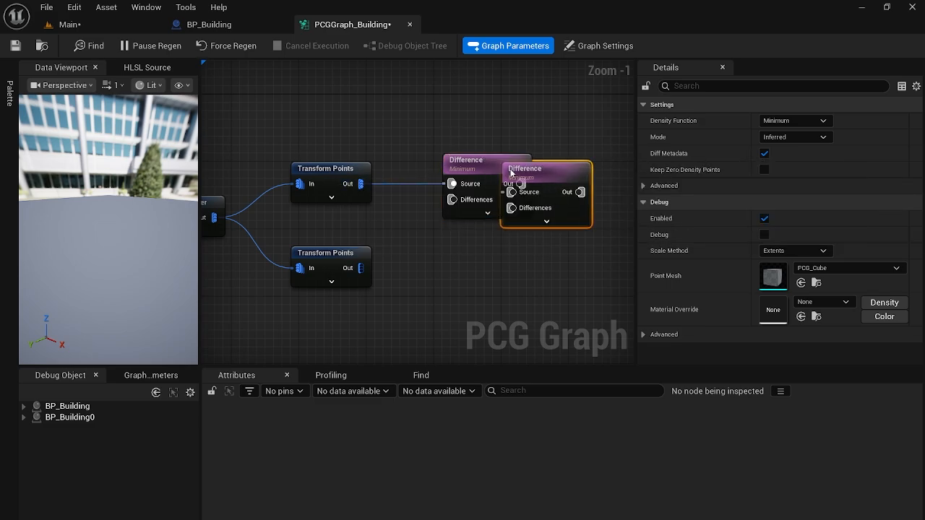
pyautogui.moveTo(509, 174); pyautogui.dragTo(437, 258)
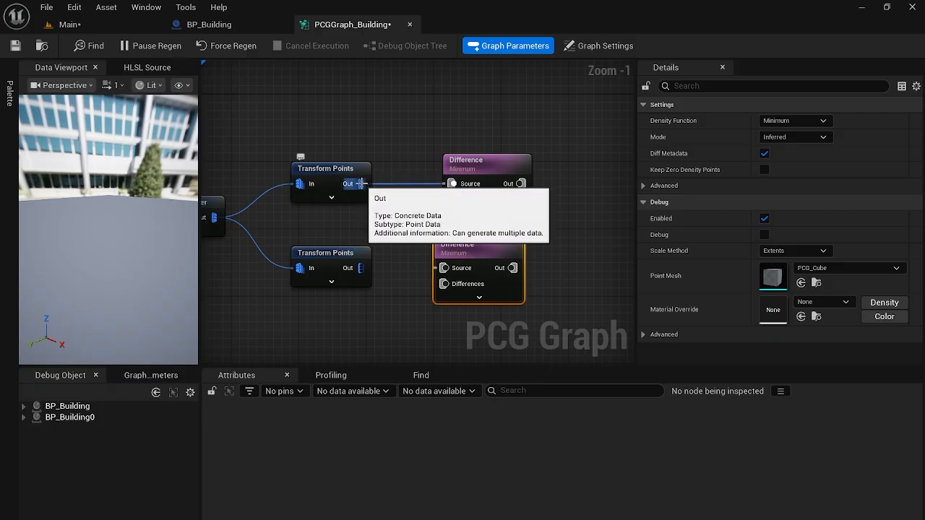
pyautogui.moveTo(348, 183); pyautogui.dragTo(444, 285)
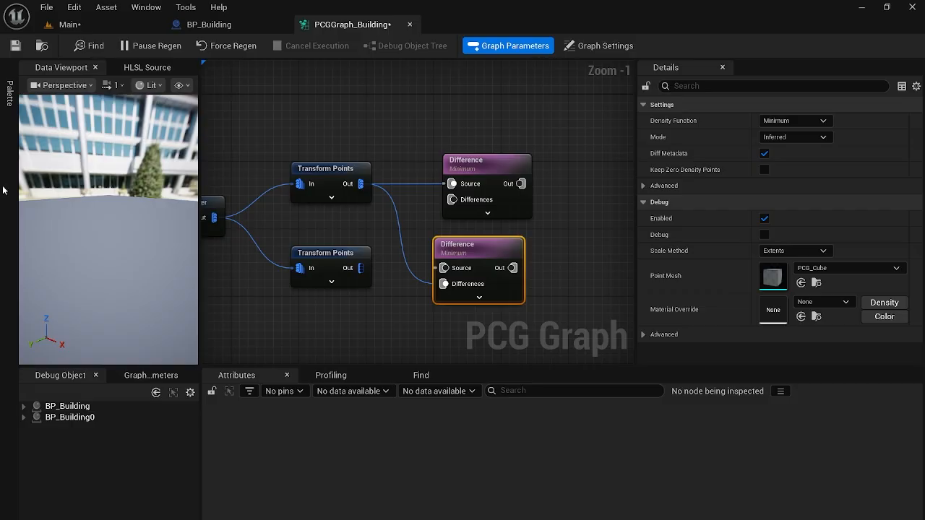
pyautogui.moveTo(361, 268); pyautogui.dragTo(448, 203)
pyautogui.moveTo(361, 268); pyautogui.dragTo(439, 269)
# - Align the two Difference nodes vertically and leave debug disabled on both
pyautogui.moveTo(535, 148); pyautogui.dragTo(438, 299)
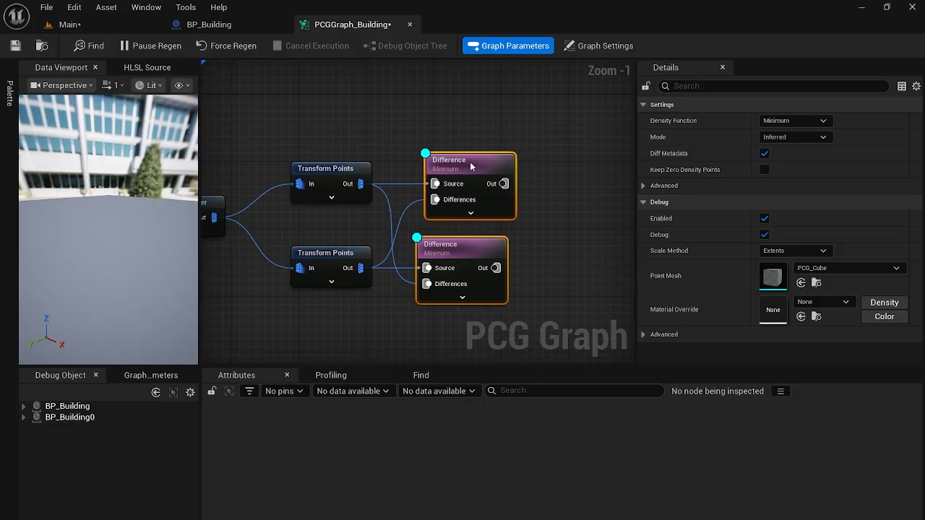
pyautogui.click(575, 265)
pyautogui.moveTo(504, 251); pyautogui.dragTo(520, 253)
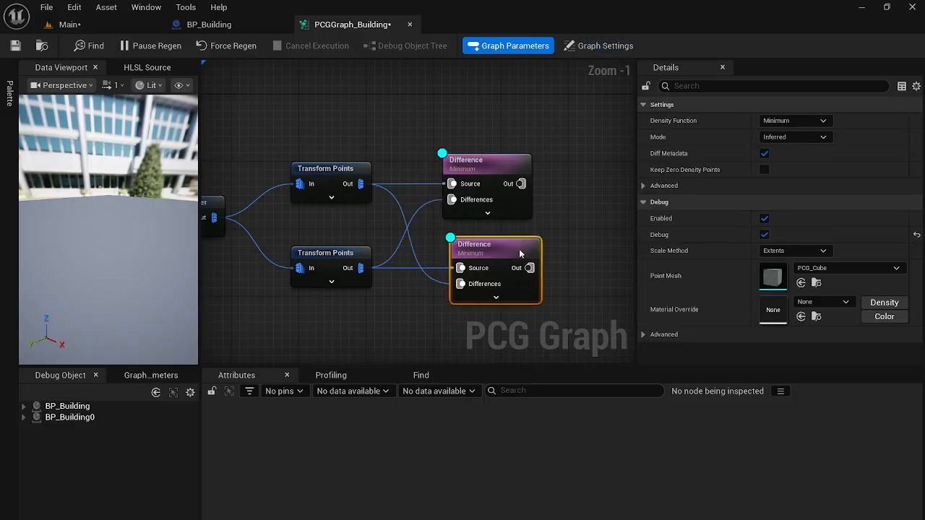
pyautogui.press('d')
pyautogui.click(480, 161)
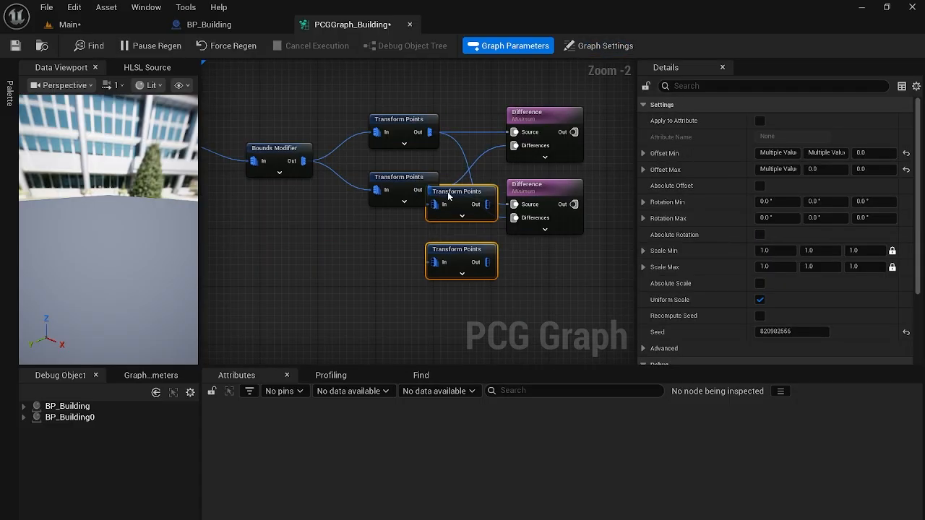
# - Duplicate both Transform Points nodes, place the copies below the originals, and feed them from the Bounds Modifier output
pyautogui.moveTo(449, 196); pyautogui.dragTo(397, 239)
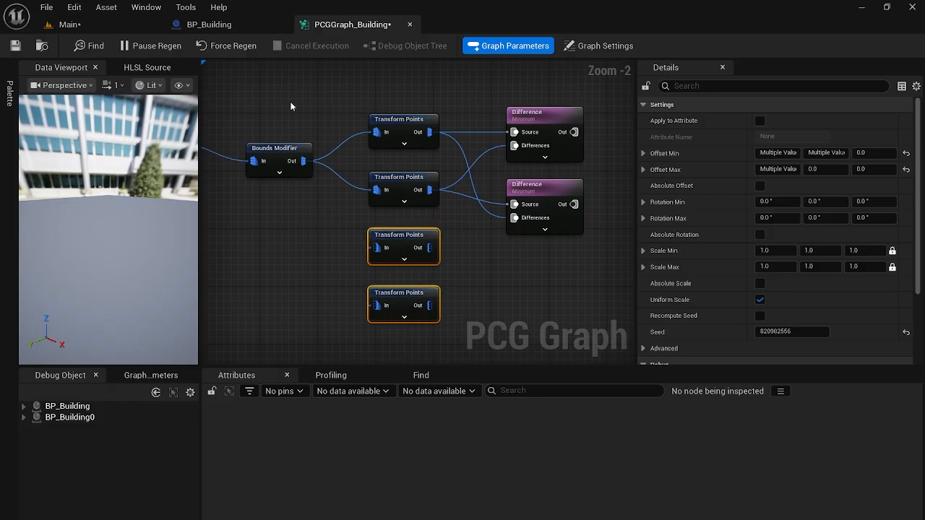
pyautogui.moveTo(303, 162); pyautogui.dragTo(370, 245)
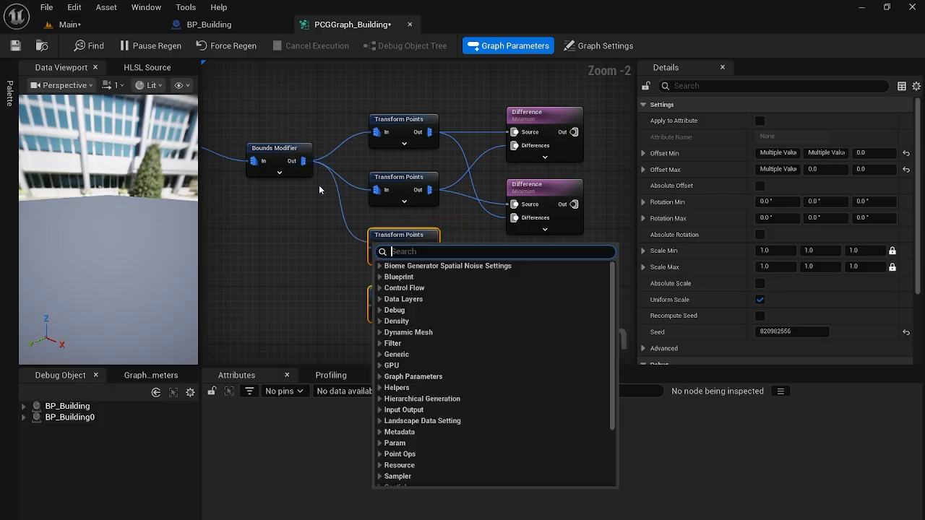
pyautogui.moveTo(304, 161); pyautogui.dragTo(376, 309)
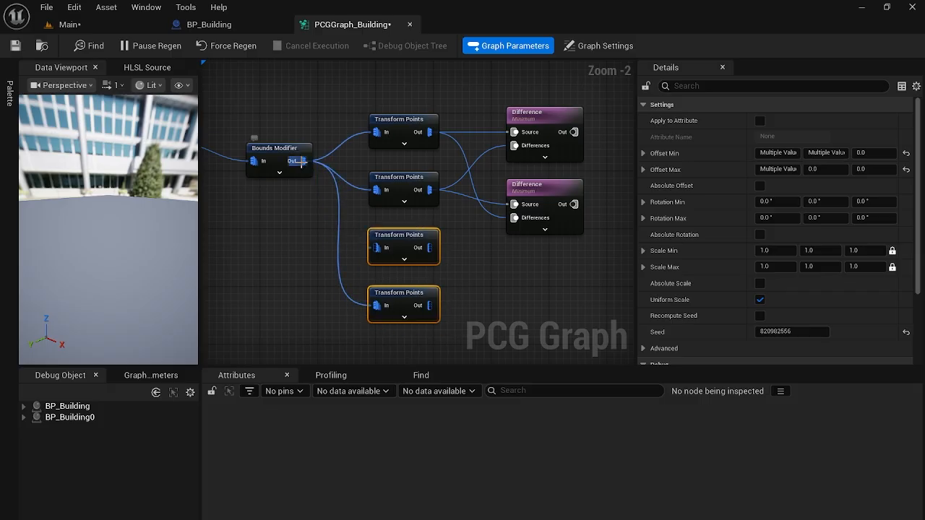
pyautogui.moveTo(303, 162); pyautogui.dragTo(376, 247)
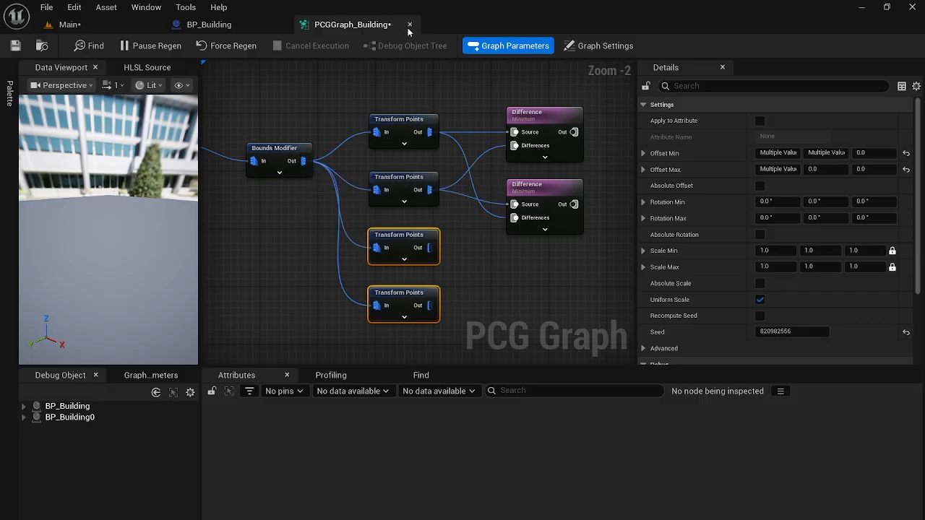
# - Reset the third Transform Points node's Offset Min to its default
pyautogui.click(403, 242)
pyautogui.click(787, 152)
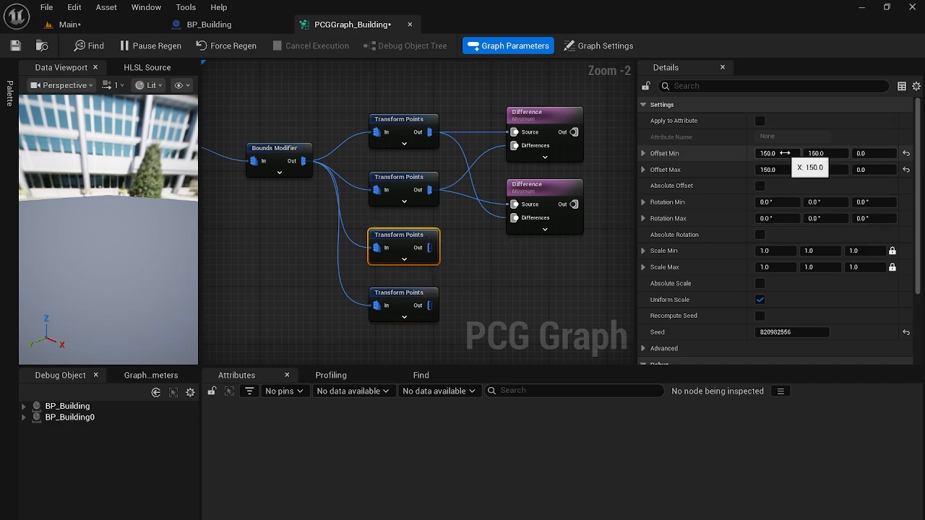
pyautogui.click(906, 153)
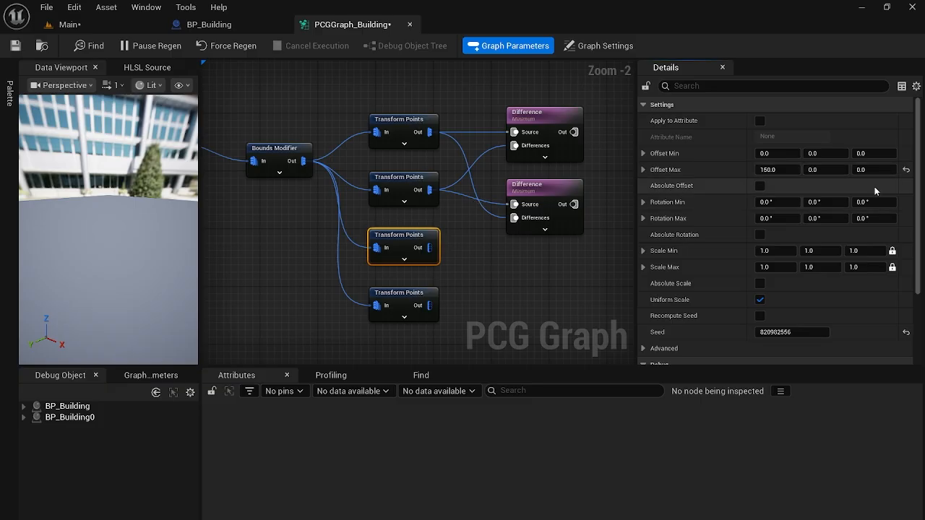
# - Set the topmost Transform Points node's Offset Min Y to 0 and save the graph
pyautogui.click(414, 190)
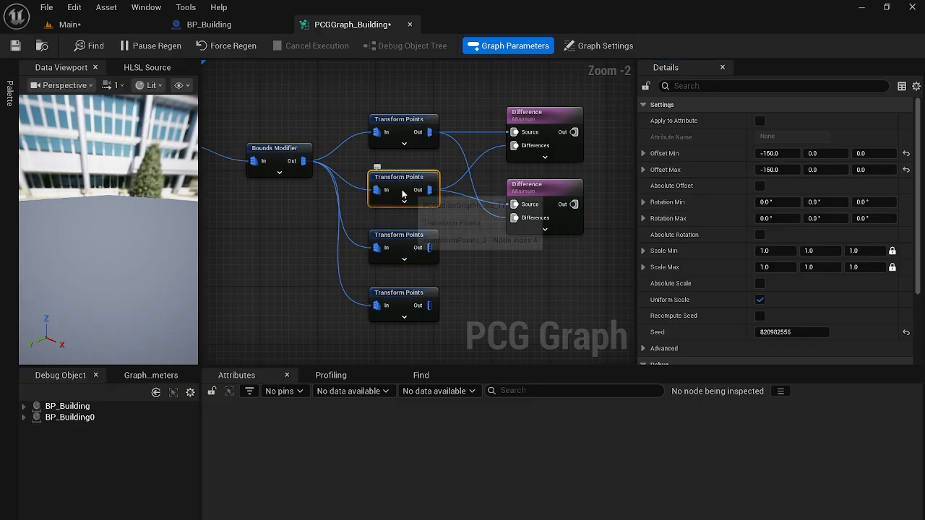
pyautogui.click(407, 125)
pyautogui.click(829, 154)
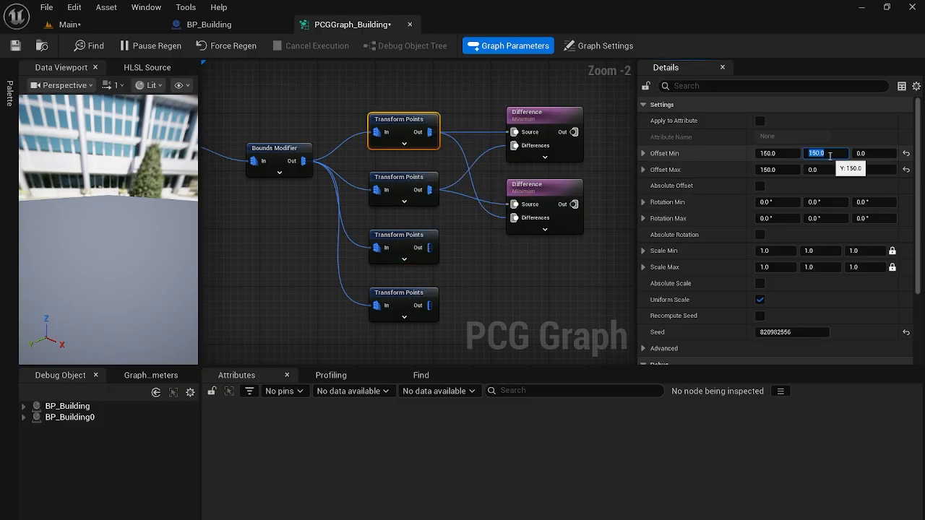
pyautogui.write('0')
pyautogui.click(600, 270)
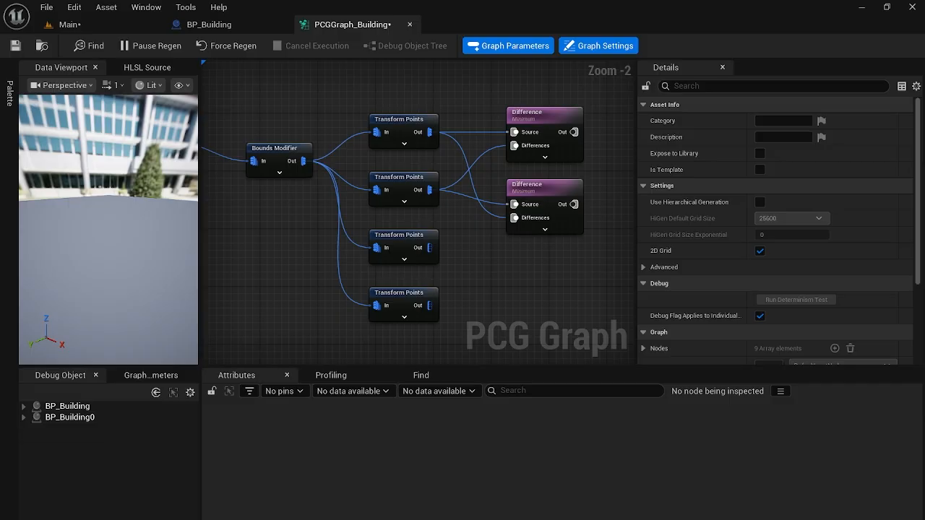
pyautogui.click(389, 129)
pyautogui.click(403, 187)
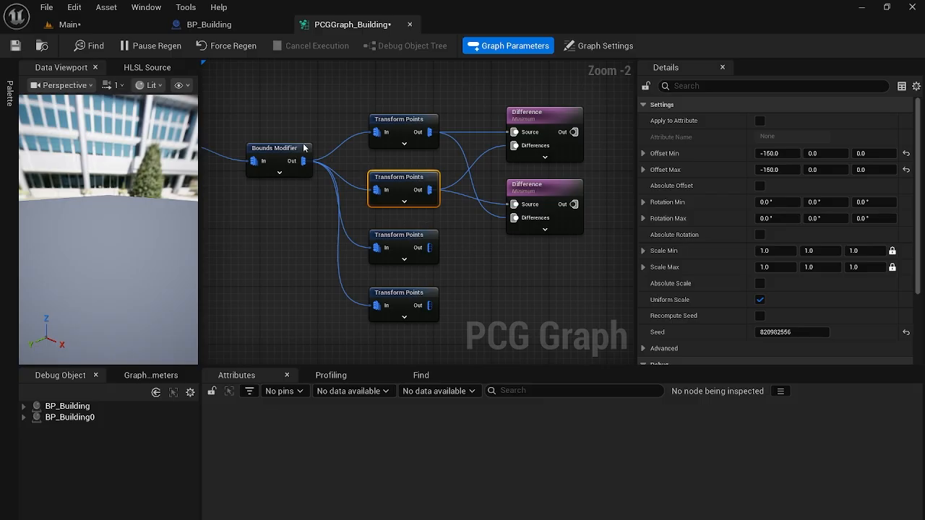
pyautogui.click(14, 48)
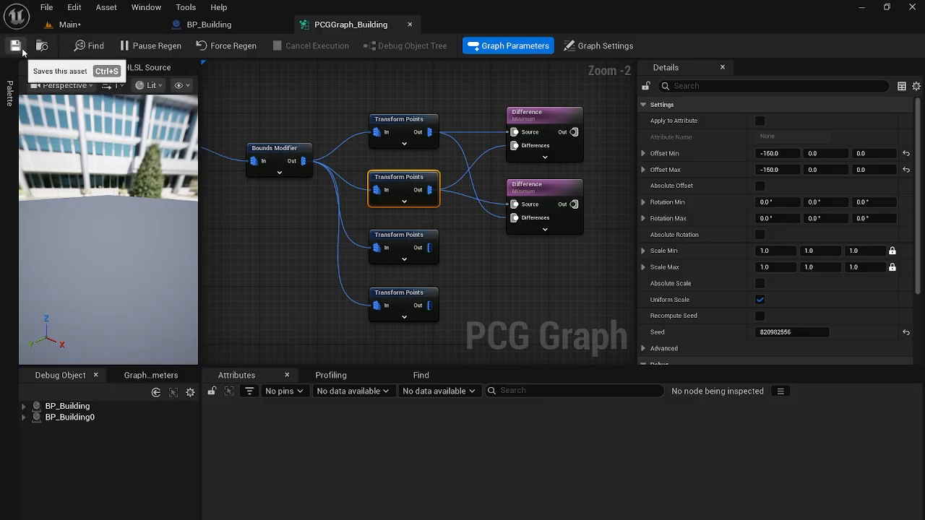
# - Enable debug on both Difference nodes and check their point preview in the Main level
pyautogui.click(218, 25)
pyautogui.click(70, 25)
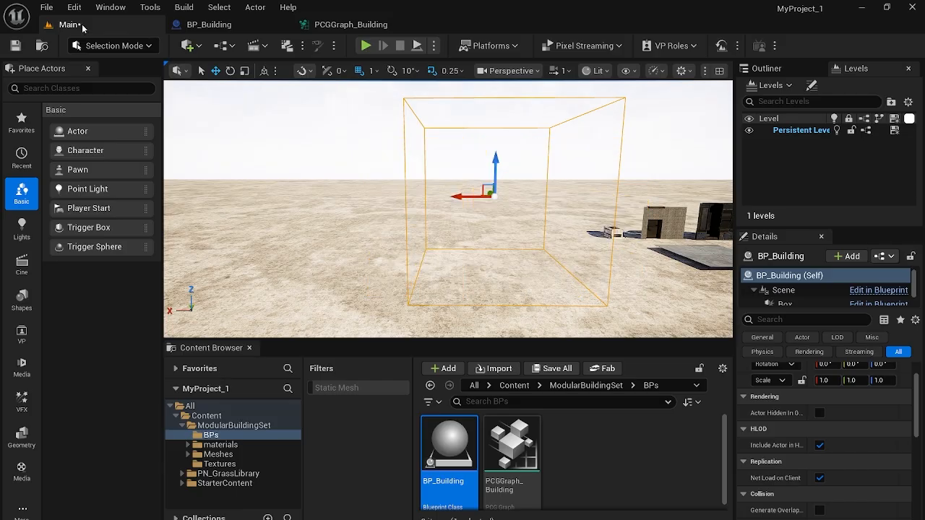
pyautogui.click(361, 24)
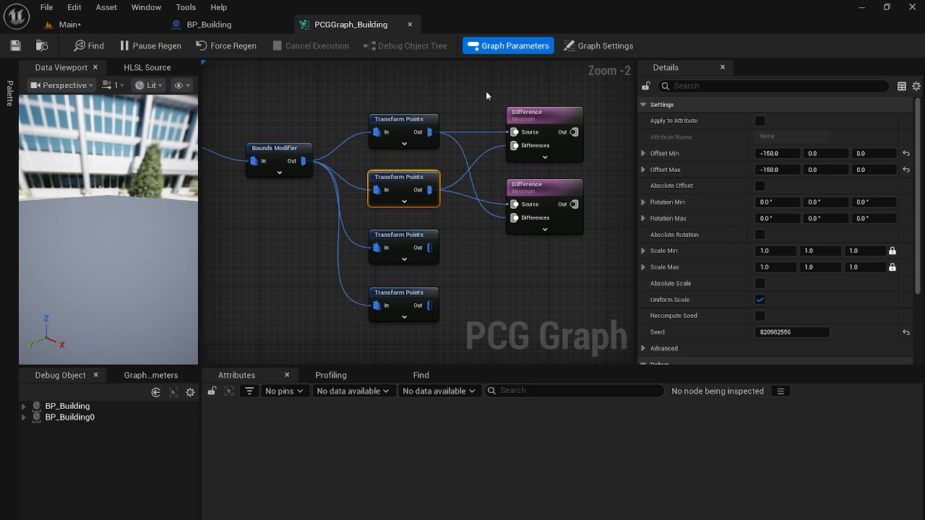
pyautogui.moveTo(487, 95); pyautogui.dragTo(589, 233)
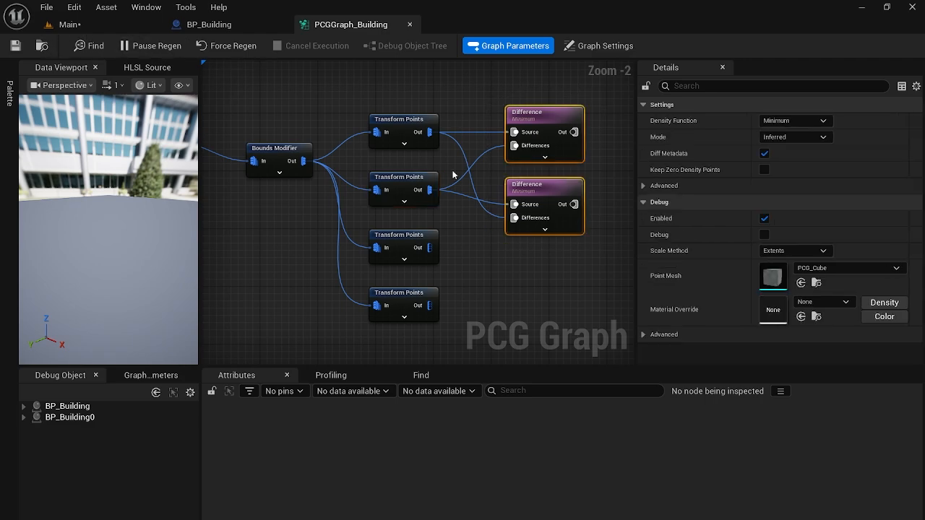
pyautogui.click(172, 26)
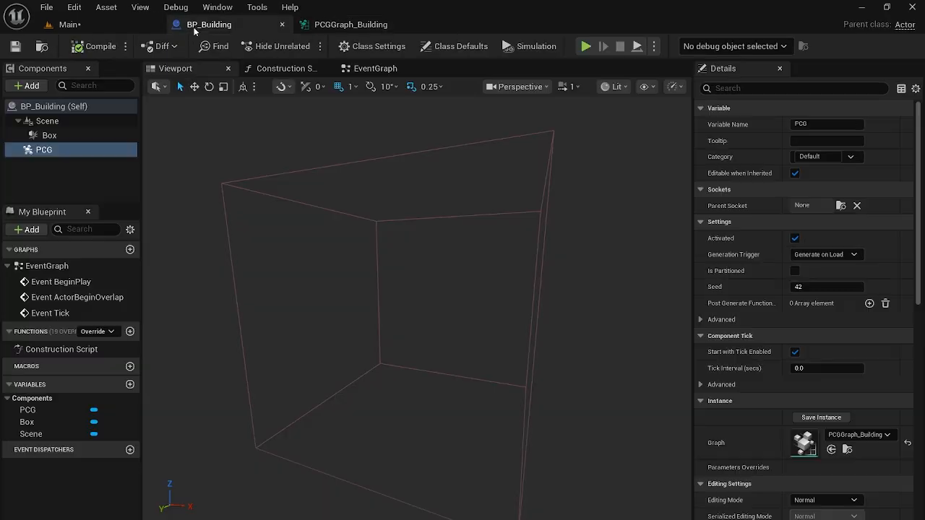
pyautogui.click(69, 24)
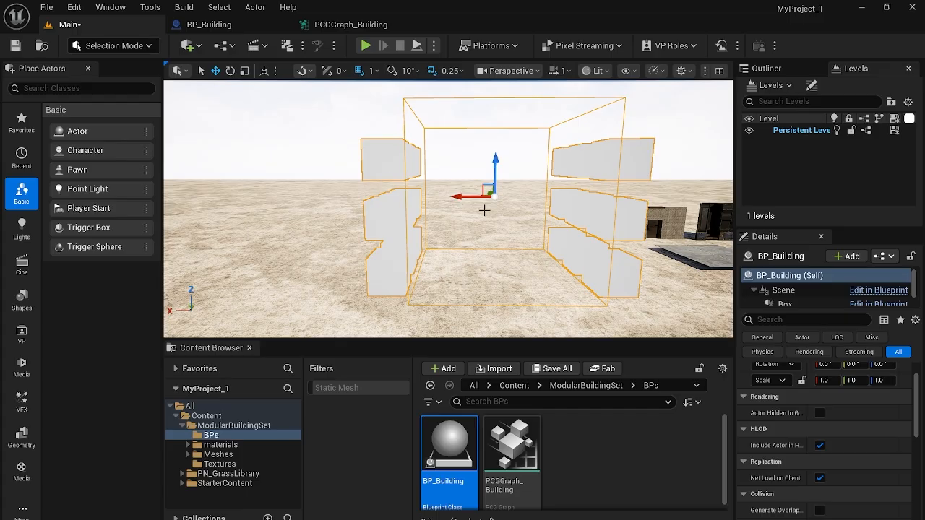
pyautogui.scroll(-2, 485, 210)
pyautogui.click(358, 28)
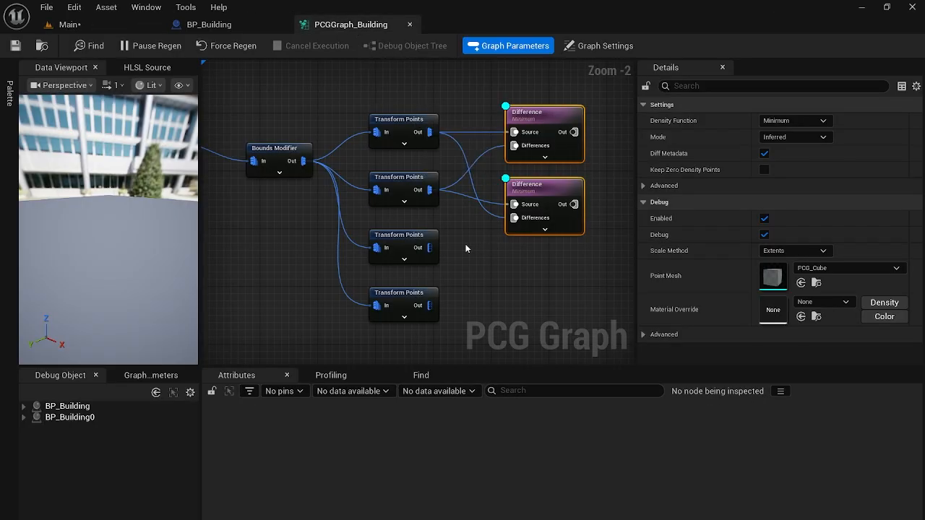
# - Review the upper two Transform Points nodes' offsets and reset the third node's Offset Min and Offset Max to their defaults
pyautogui.moveTo(458, 235); pyautogui.dragTo(444, 312)
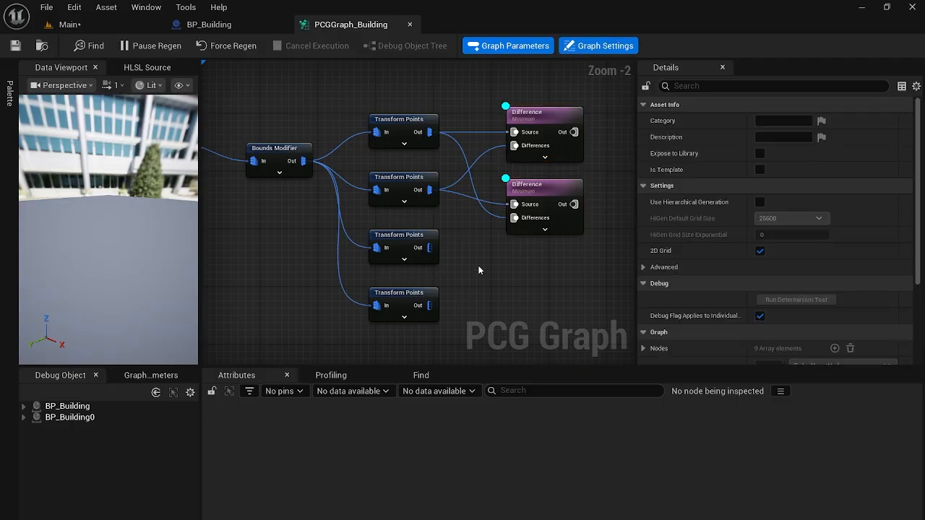
pyautogui.click(410, 121)
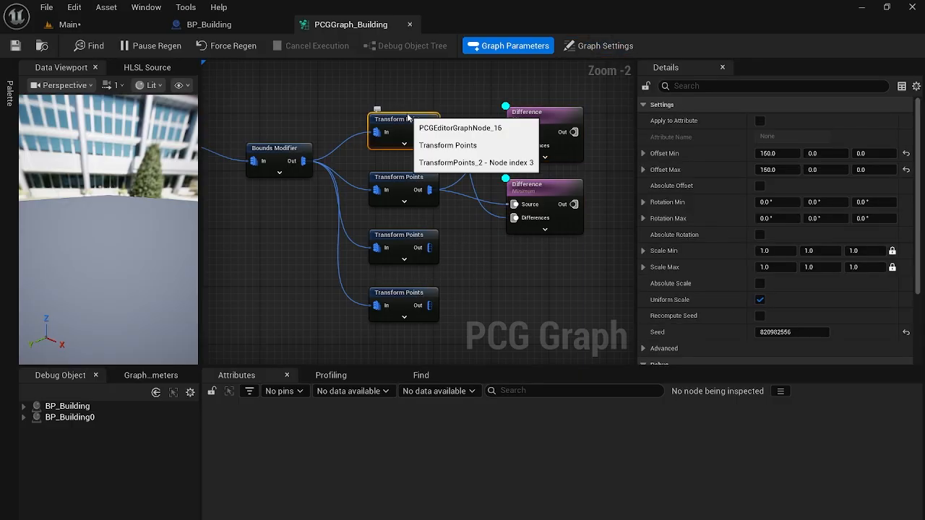
pyautogui.click(404, 181)
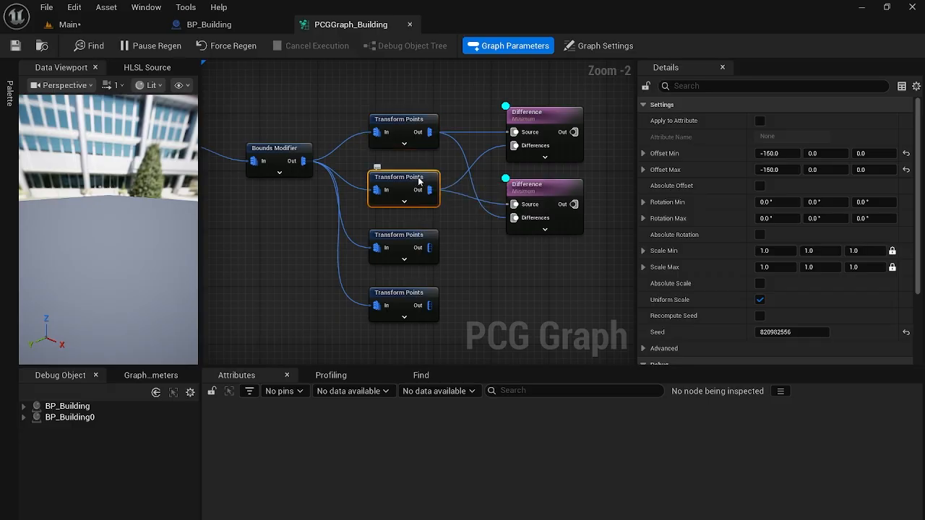
pyautogui.click(396, 242)
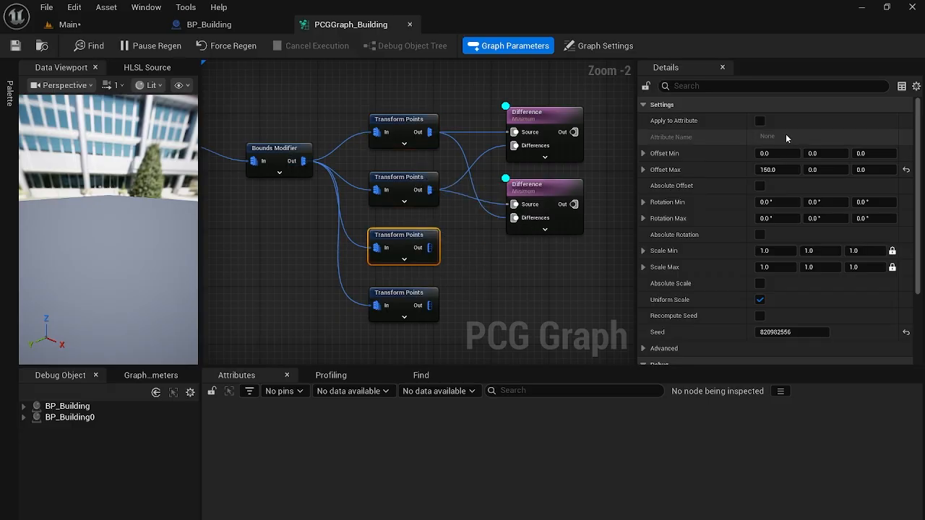
pyautogui.click(791, 153)
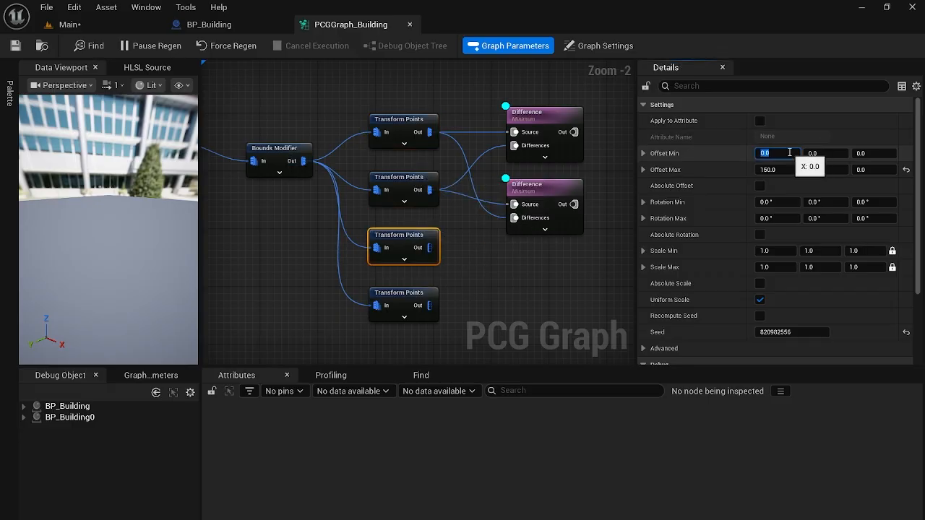
pyautogui.write('1')
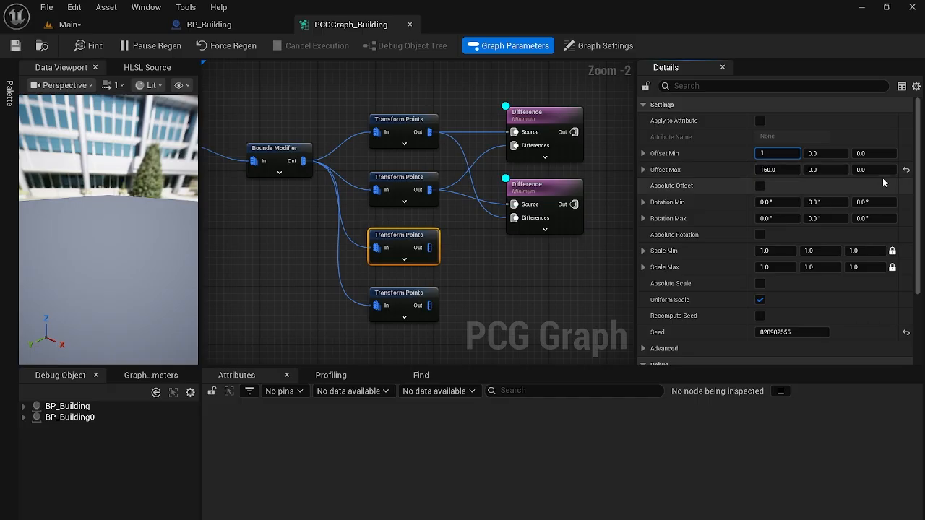
pyautogui.click(905, 169)
pyautogui.click(906, 153)
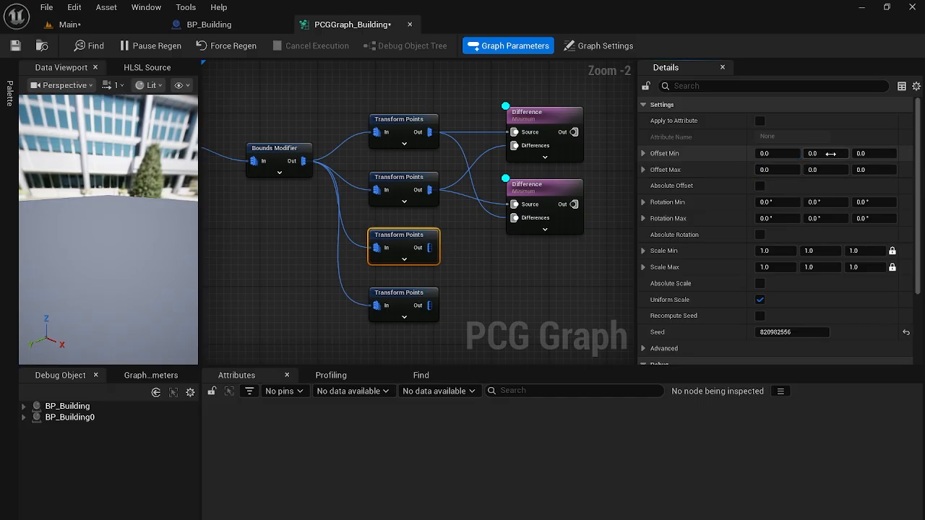
# - Set the third Transform Points node's Offset Min Y and Offset Max Y to 150
pyautogui.click(831, 154)
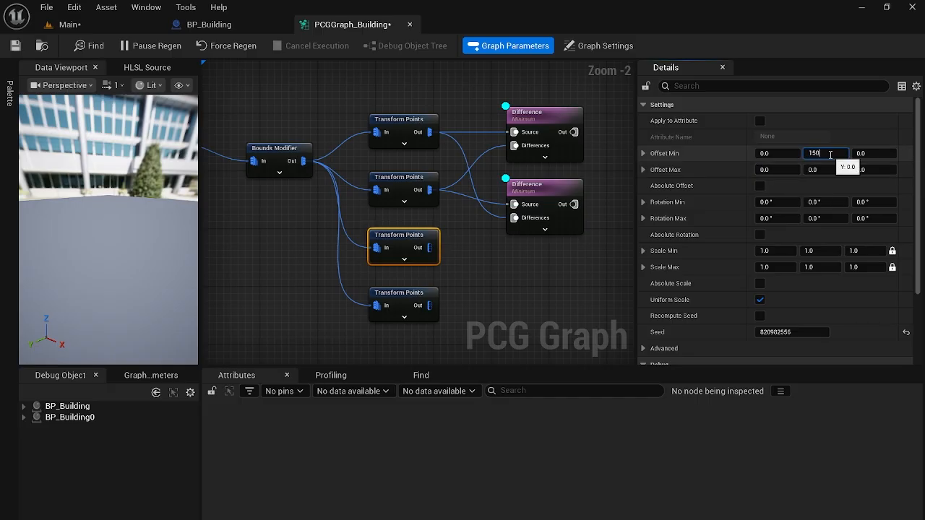
pyautogui.click(823, 170)
pyautogui.write('15')
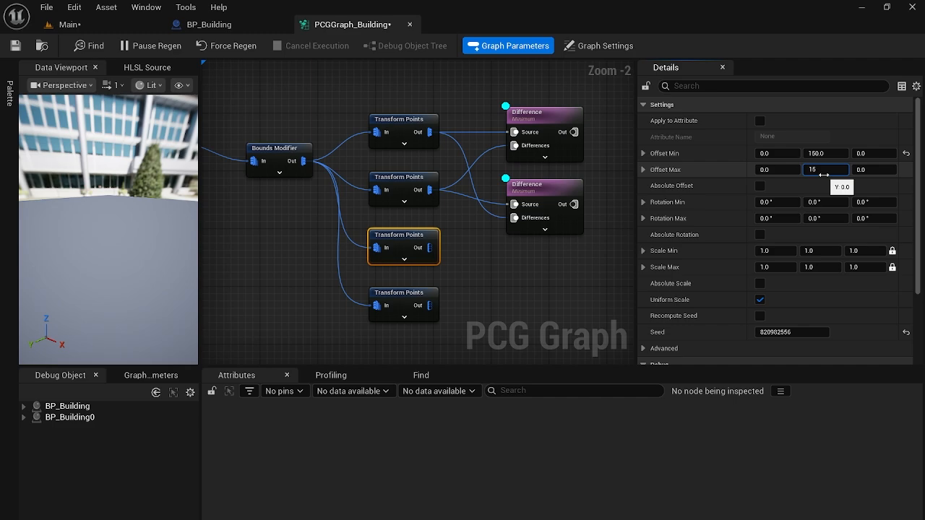
pyautogui.write('0')
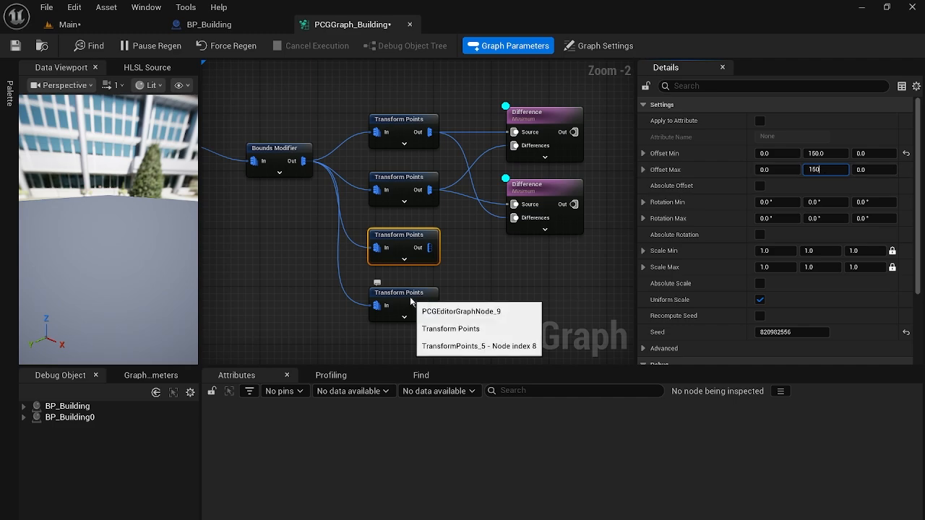
# - Reset the fourth Transform Points node's Offset Min and Offset Max, and set both Y offsets to -150
pyautogui.click(433, 295)
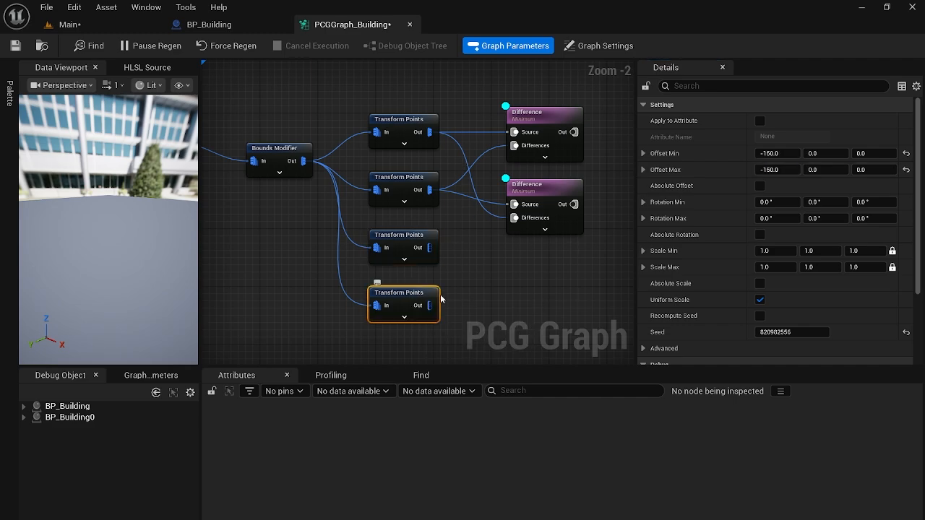
pyautogui.click(905, 154)
pyautogui.click(905, 170)
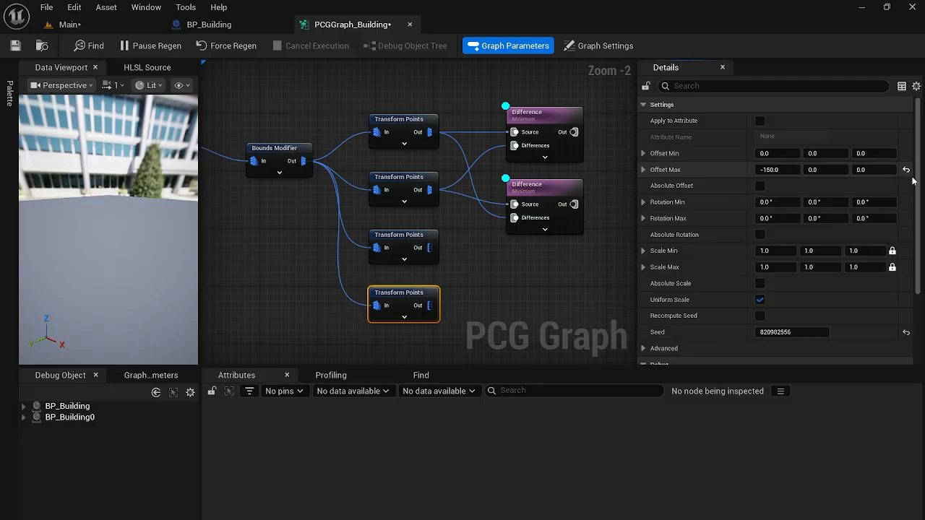
pyautogui.click(837, 154)
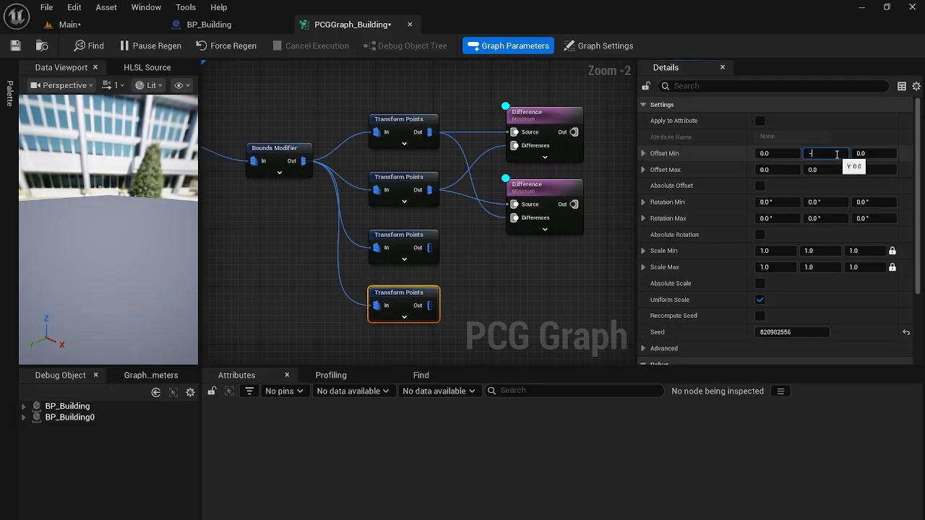
pyautogui.write('-150')
pyautogui.click(827, 170)
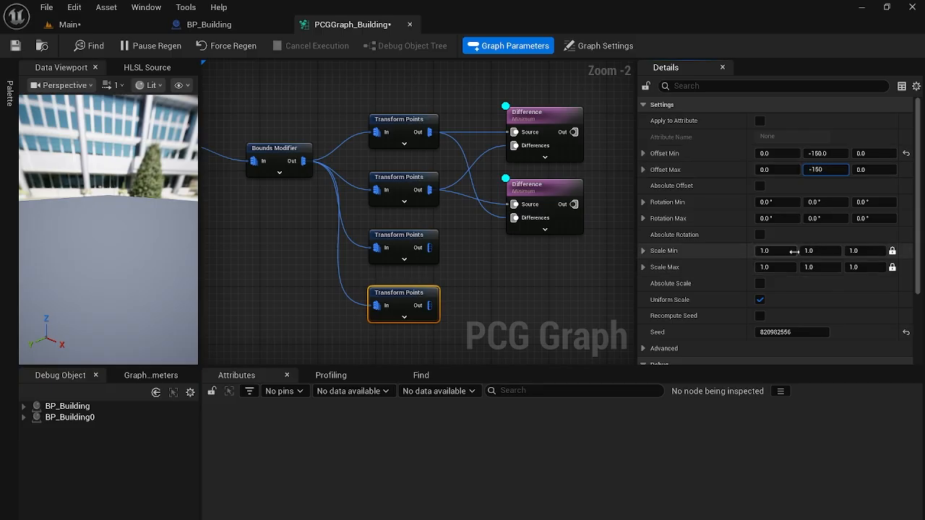
pyautogui.click(587, 262)
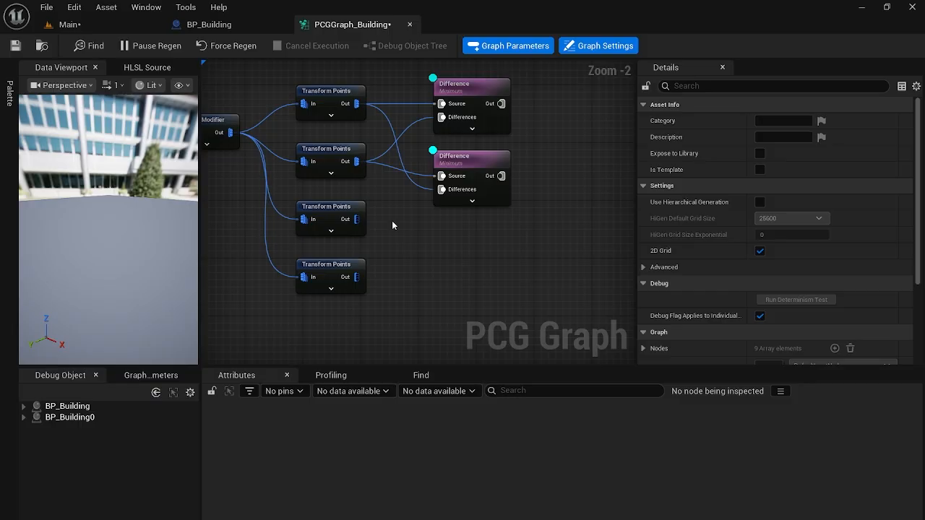
# - Move the lower two Transform Points nodes down and place duplicates of both Difference nodes beside them
pyautogui.moveTo(392, 220); pyautogui.dragTo(310, 340)
pyautogui.moveTo(336, 213); pyautogui.dragTo(344, 242)
pyautogui.moveTo(557, 91); pyautogui.dragTo(495, 193)
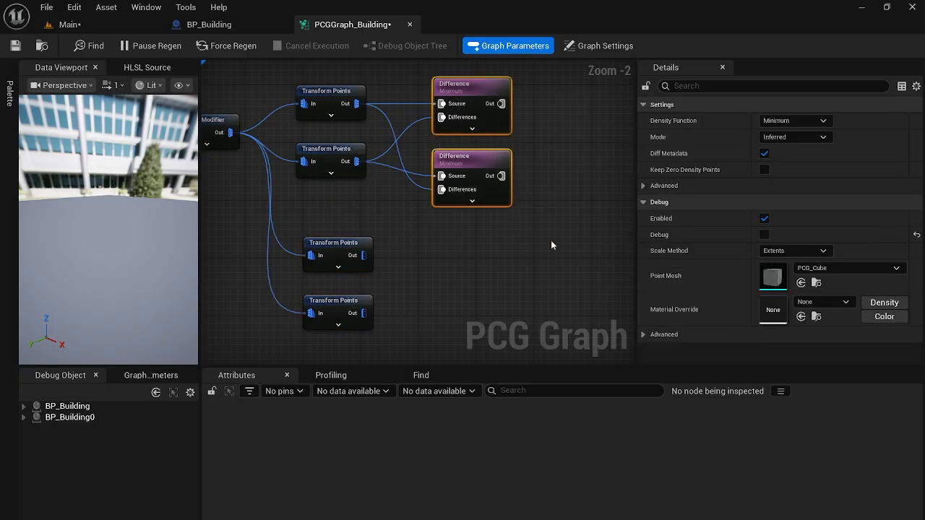
pyautogui.hotkey('ctrl', 'd')
pyautogui.moveTo(574, 217); pyautogui.dragTo(458, 249)
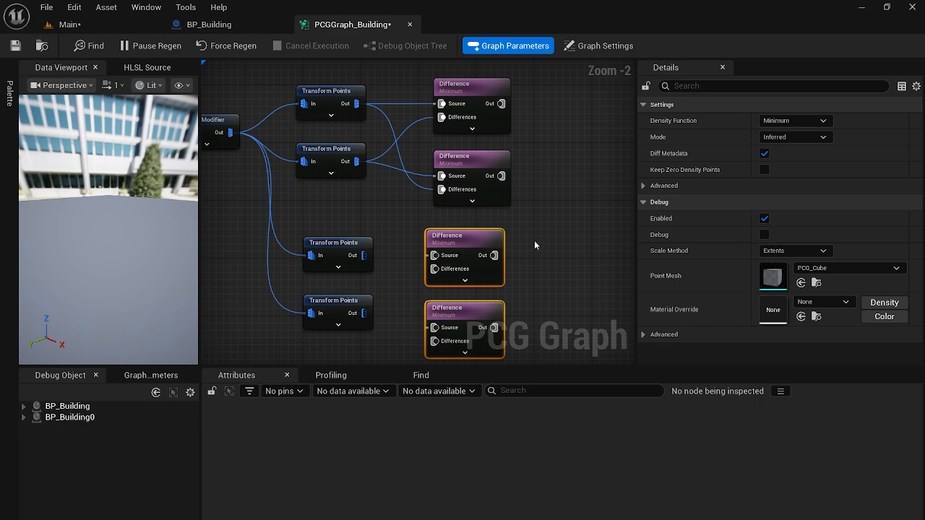
# - Cross-wire the lower two Transform Points nodes to the Source and Differences inputs of the two duplicated Difference nodes
pyautogui.moveTo(364, 255); pyautogui.dragTo(436, 255)
pyautogui.moveTo(586, 230); pyautogui.dragTo(562, 182, button='right')
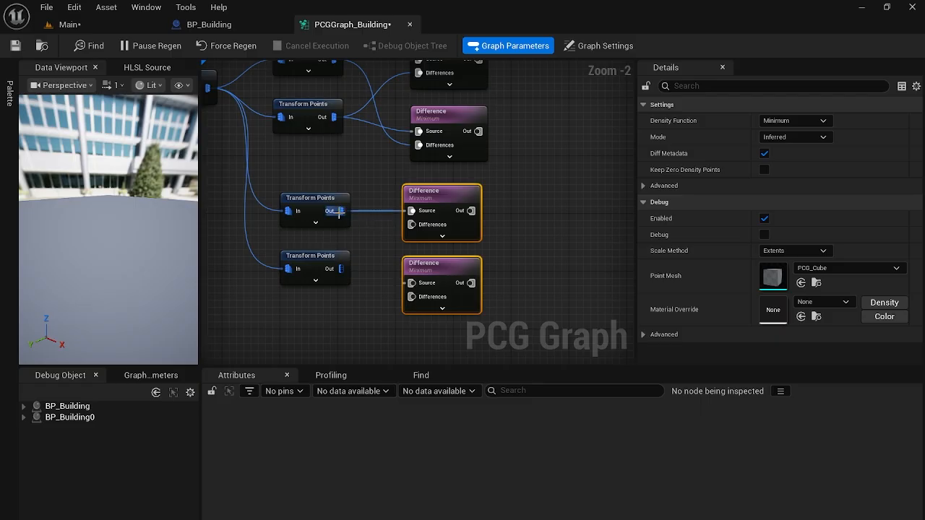
pyautogui.moveTo(345, 272); pyautogui.dragTo(402, 226)
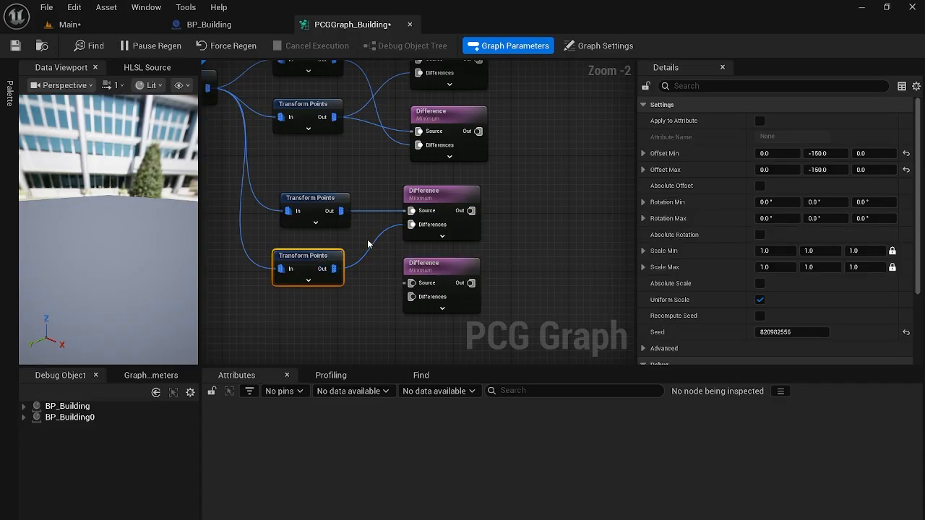
pyautogui.moveTo(337, 211); pyautogui.dragTo(416, 297)
# - Enable debug on all four Difference nodes and check their point preview in the Main level
pyautogui.scroll(-2, 503, 225)
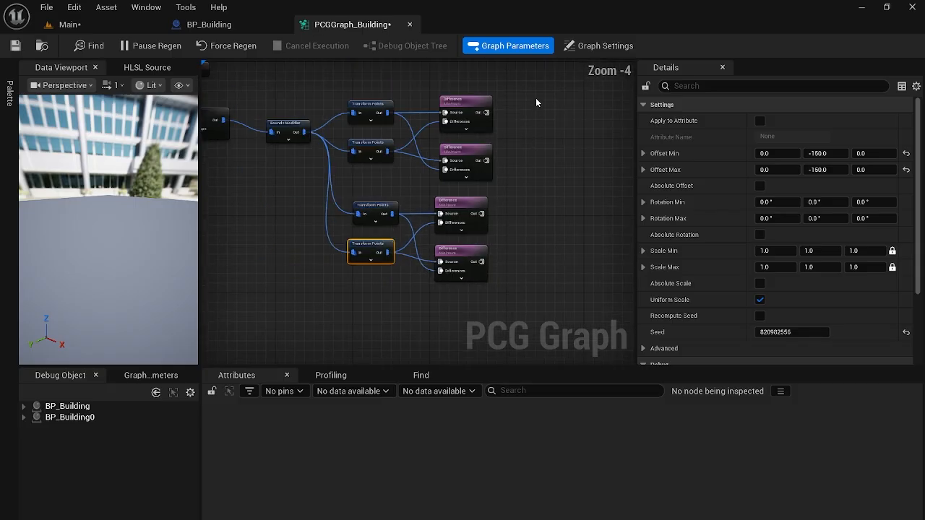
pyautogui.moveTo(536, 98); pyautogui.dragTo(464, 288)
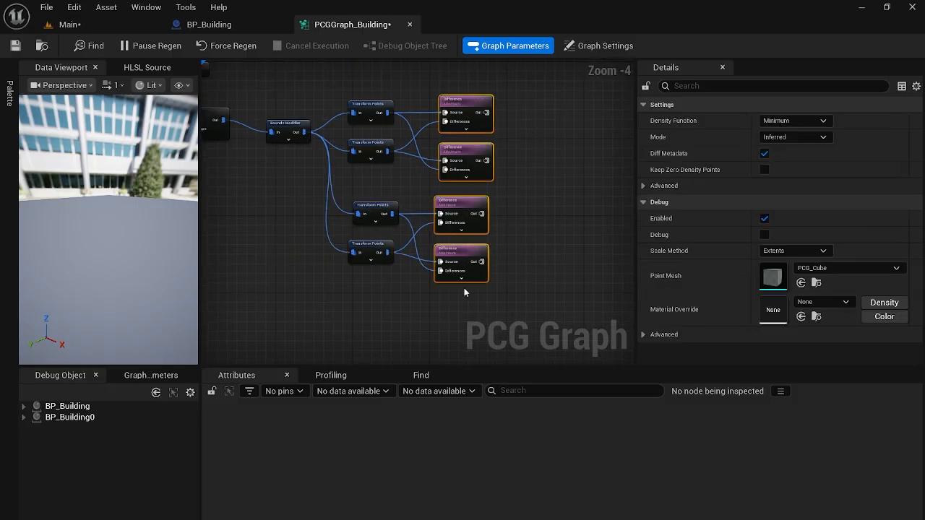
pyautogui.click(68, 25)
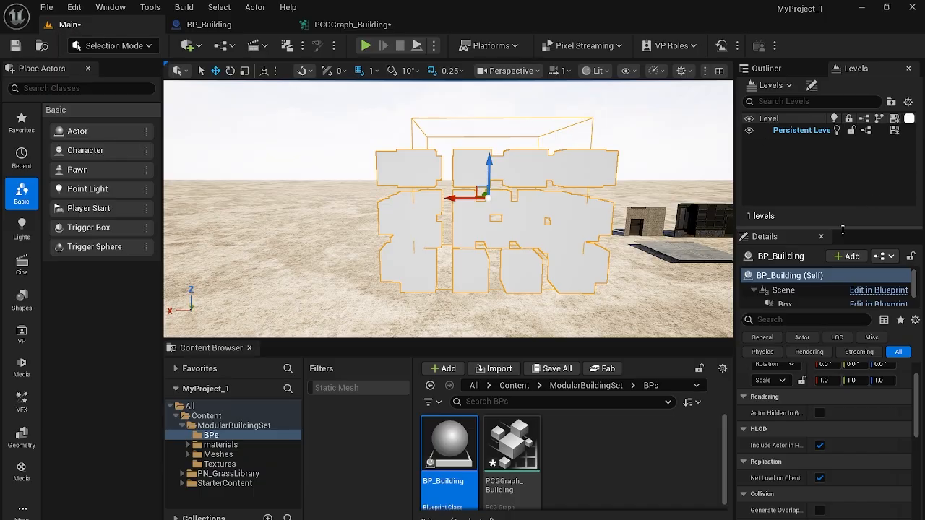
pyautogui.scroll(5, 501, 238)
pyautogui.moveTo(470, 252); pyautogui.dragTo(619, 254, button='right')
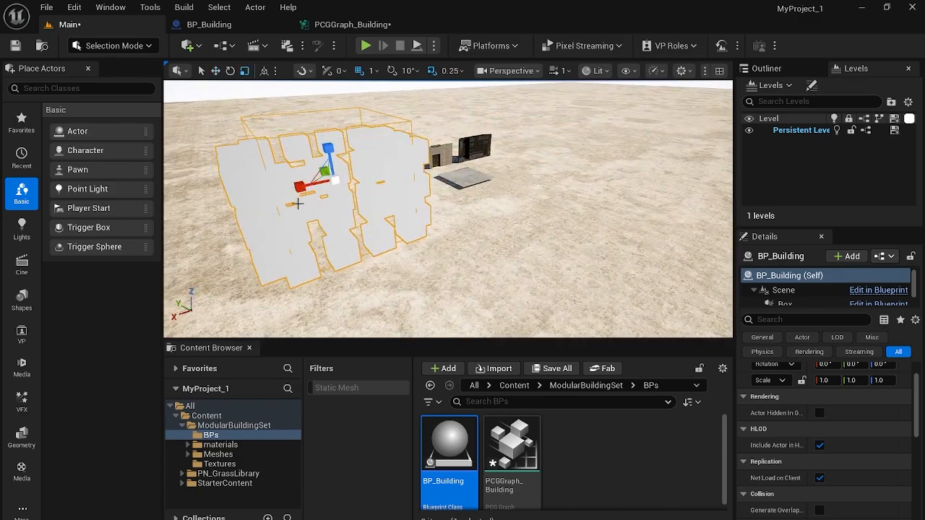
# - Scale BP_Building to 2.25 in X and 2.5 in Y, and inspect the wall points on all four sides
pyautogui.moveTo(305, 188); pyautogui.dragTo(326, 229)
pyautogui.moveTo(326, 228); pyautogui.dragTo(434, 242, button='right')
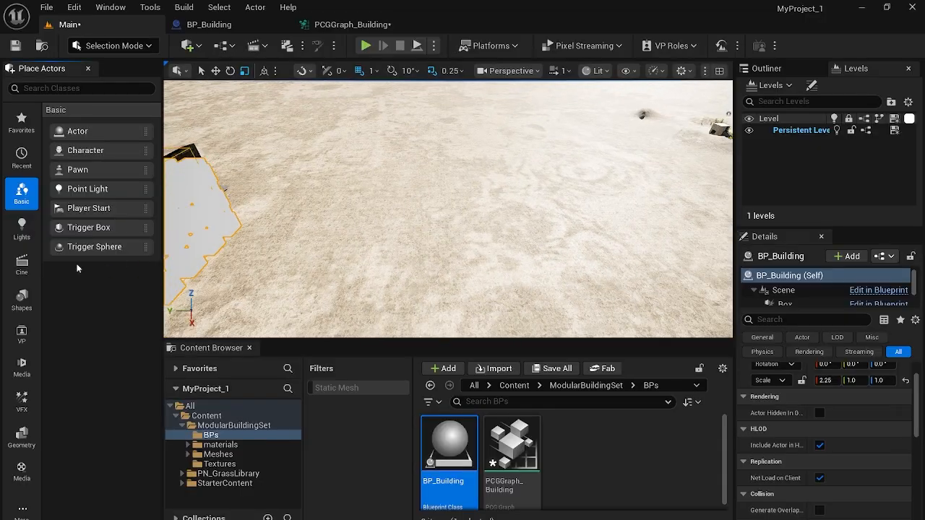
pyautogui.moveTo(221, 233); pyautogui.dragTo(308, 235, button='right')
pyautogui.moveTo(419, 234); pyautogui.dragTo(587, 212)
pyautogui.scroll(-5, 580, 215)
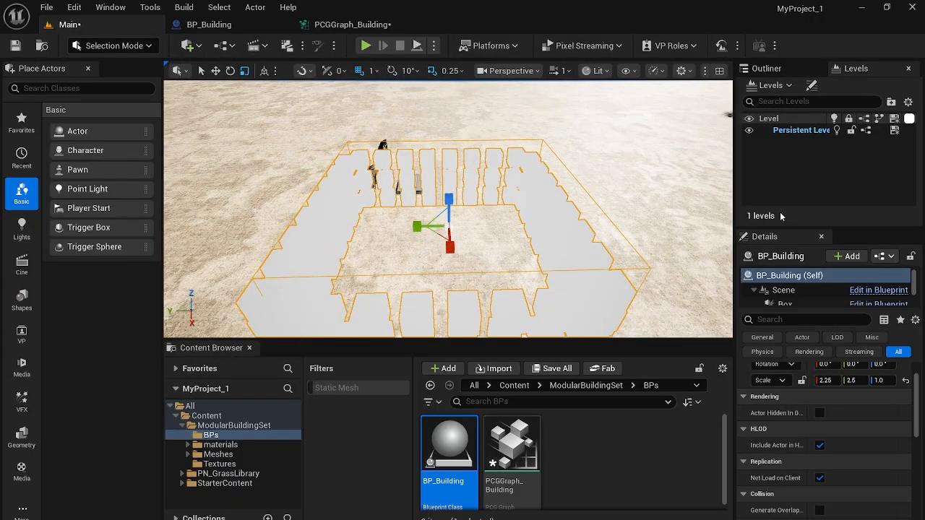
pyautogui.moveTo(522, 200); pyautogui.dragTo(492, 202, button='right')
pyautogui.scroll(-10, 393, 192)
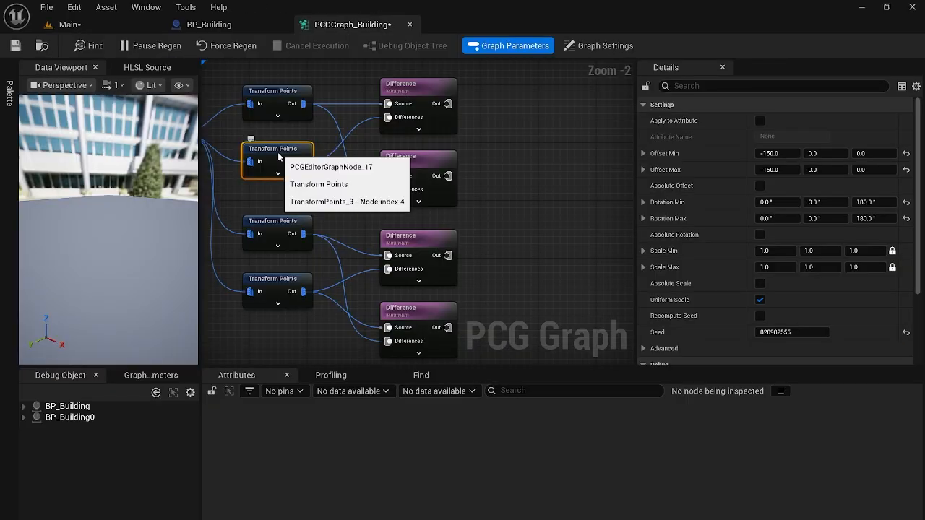
# - Set Rotation Min and Max Z to 90° on the third Transform Points node and -90° on the fourth
pyautogui.click(284, 224)
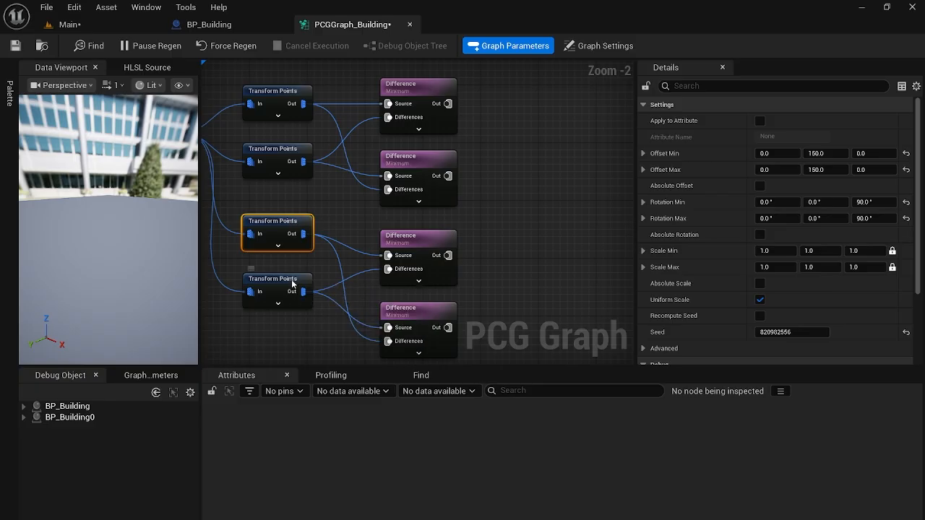
pyautogui.click(291, 281)
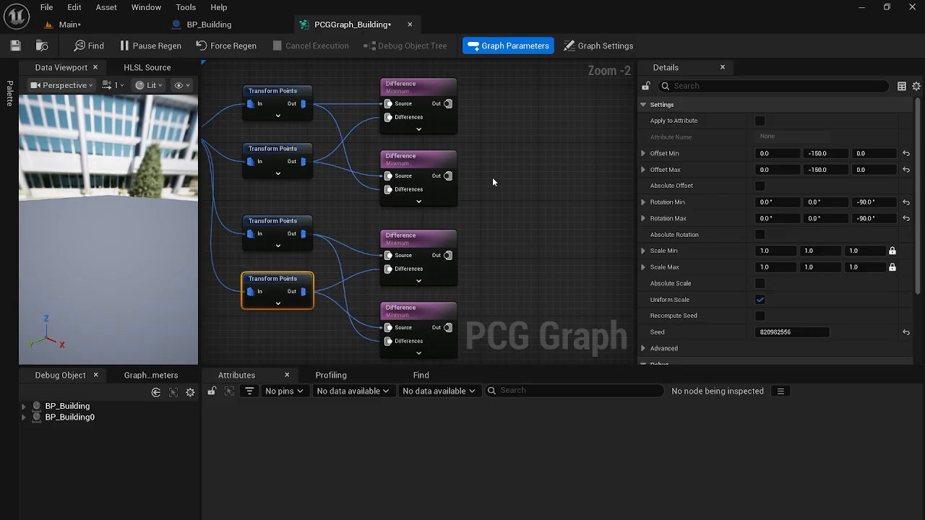
# - Add a Union node and connect the outputs of all four Difference nodes to its input
pyautogui.moveTo(528, 151); pyautogui.dragTo(415, 179, button='right')
pyautogui.moveTo(351, 130); pyautogui.dragTo(430, 146)
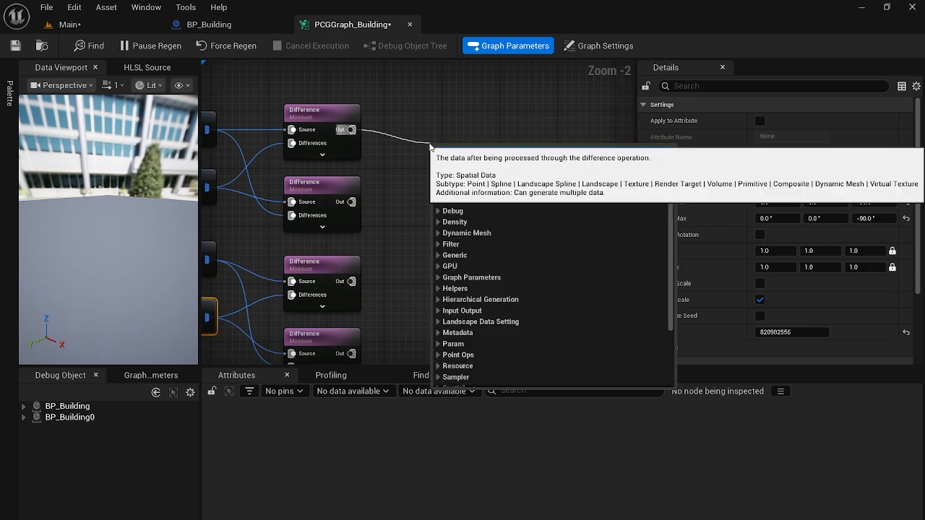
pyautogui.write('union')
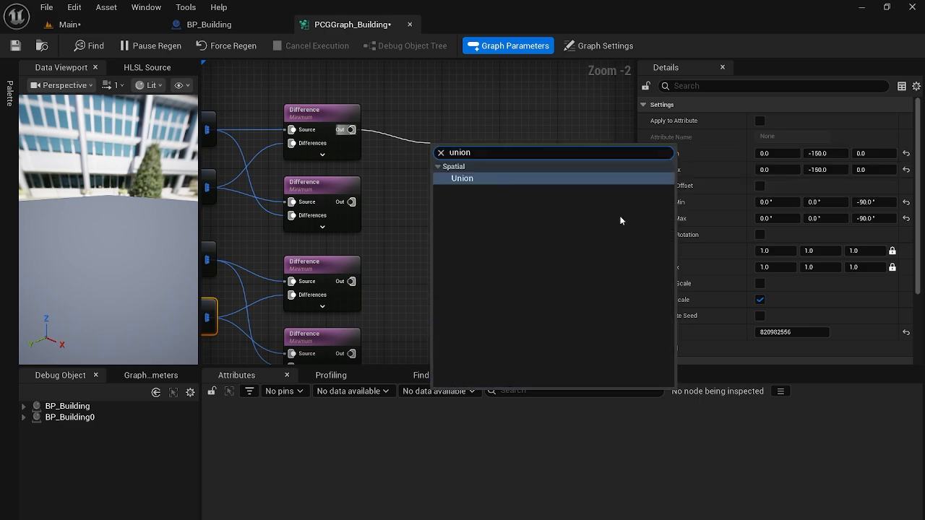
pyautogui.press('Return')
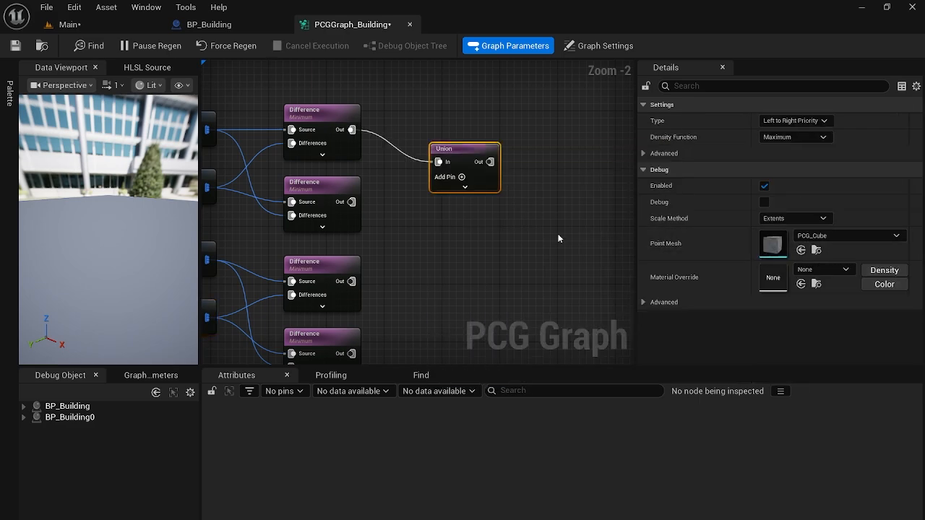
pyautogui.moveTo(352, 202); pyautogui.dragTo(438, 168)
pyautogui.moveTo(480, 241); pyautogui.dragTo(477, 179, button='right')
pyautogui.moveTo(470, 87); pyautogui.dragTo(512, 142)
pyautogui.moveTo(350, 220); pyautogui.dragTo(477, 154)
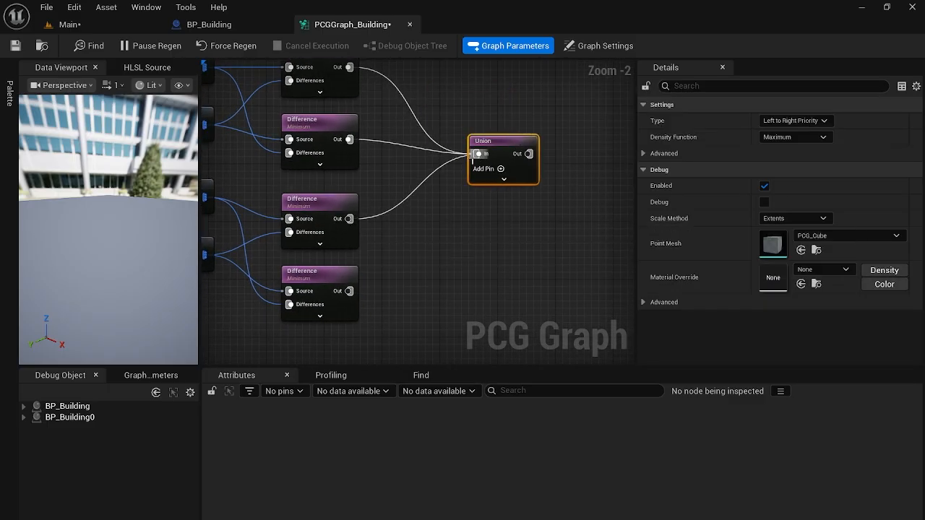
pyautogui.moveTo(349, 292); pyautogui.dragTo(477, 154)
# - Add a Transform Points node fed by the Union node's output
pyautogui.moveTo(526, 209); pyautogui.dragTo(389, 245, button='right')
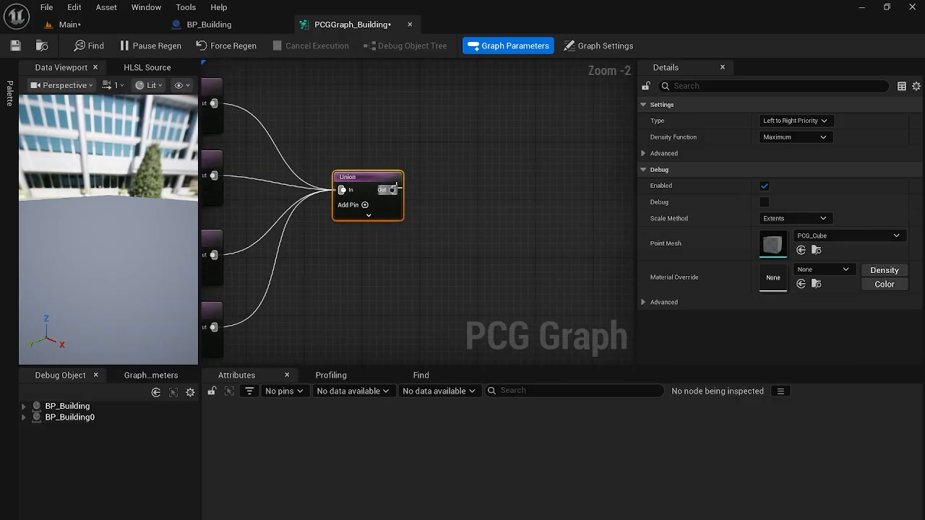
pyautogui.moveTo(393, 190); pyautogui.dragTo(474, 195)
pyautogui.write('transform')
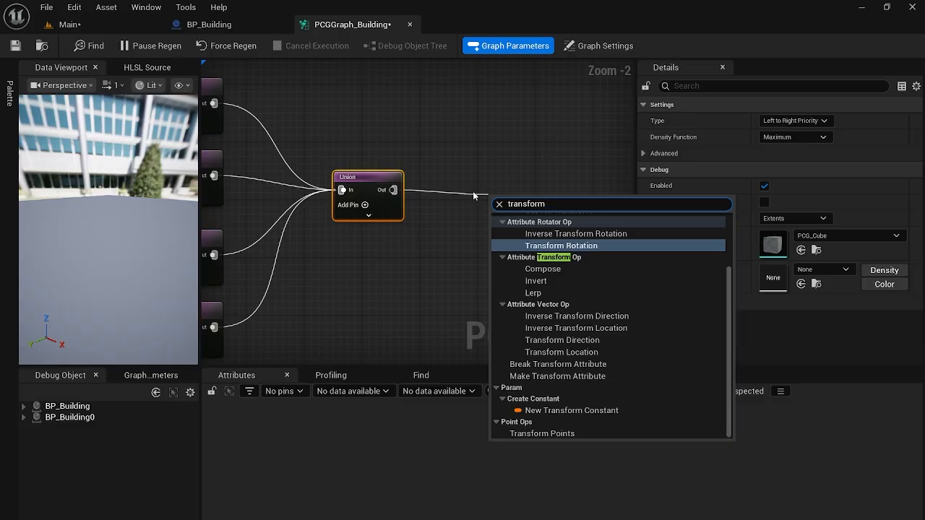
pyautogui.write(' poin')
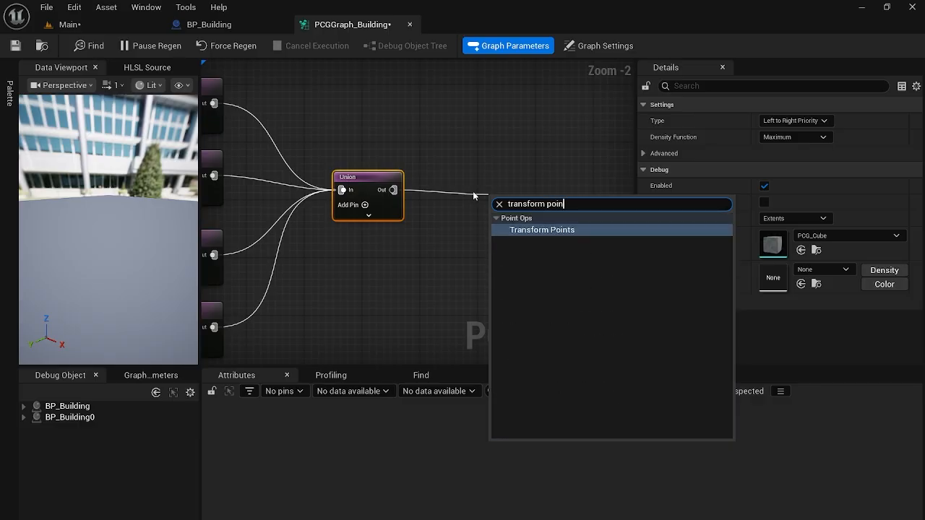
pyautogui.press('BackSpace')
pyautogui.write('t')
pyautogui.press('BackSpace')
pyautogui.write('t')
pyautogui.press('BackSpace')
pyautogui.press('Return')
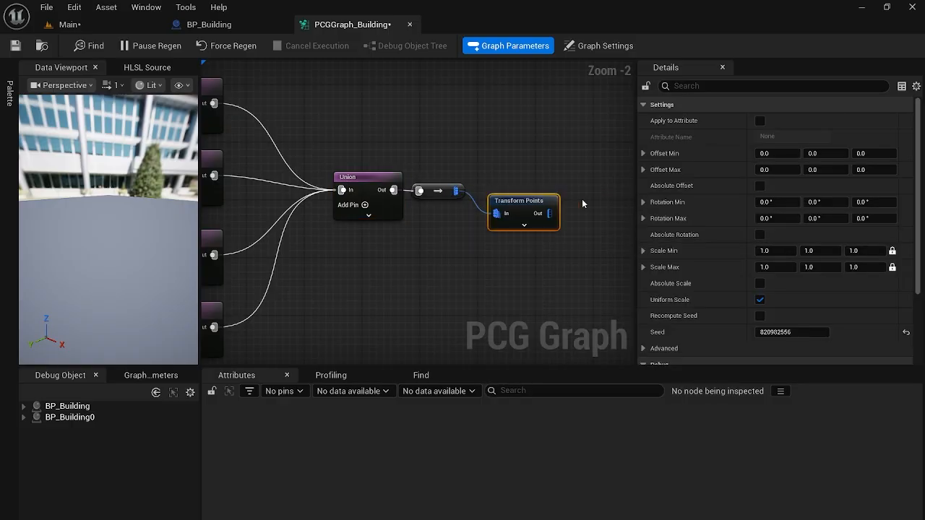
# - Add a Static Mesh Spawner after the new Transform Points node, create one mesh entry and expand its Descriptor
pyautogui.moveTo(546, 319); pyautogui.dragTo(410, 318, button='right')
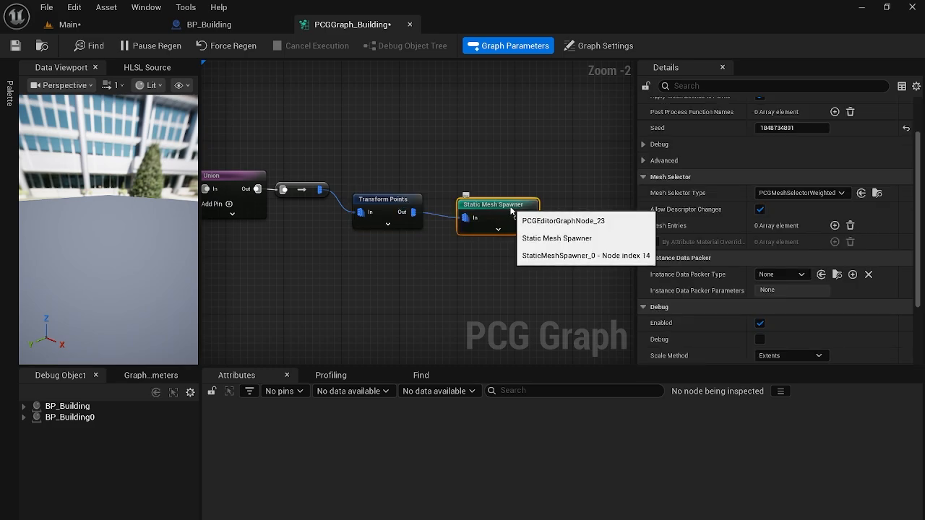
pyautogui.click(835, 225)
pyautogui.click(655, 243)
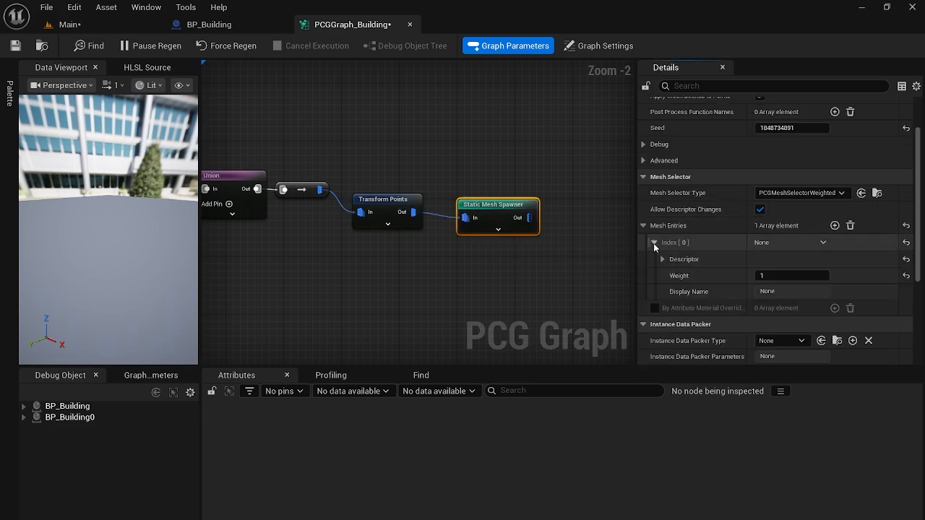
pyautogui.click(662, 261)
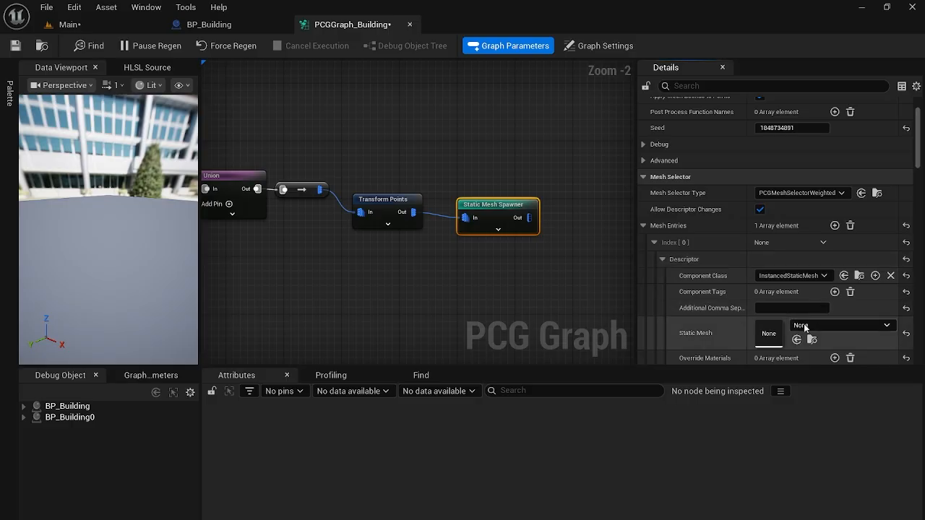
# - Assign the store_front_door_5x1_a static mesh to the Static Mesh Spawner's first mesh entry
pyautogui.scroll(-1, 797, 327)
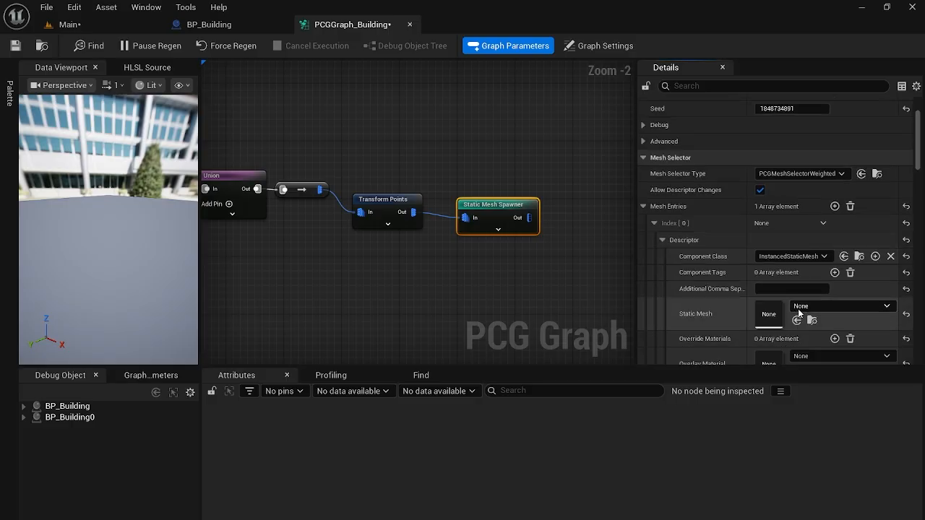
pyautogui.click(798, 309)
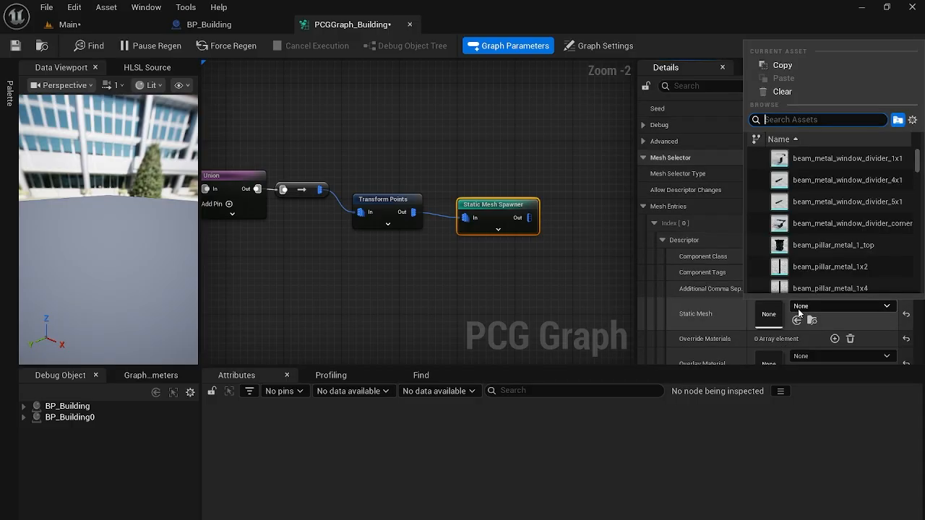
pyautogui.write('store_front_door_5x1_a')
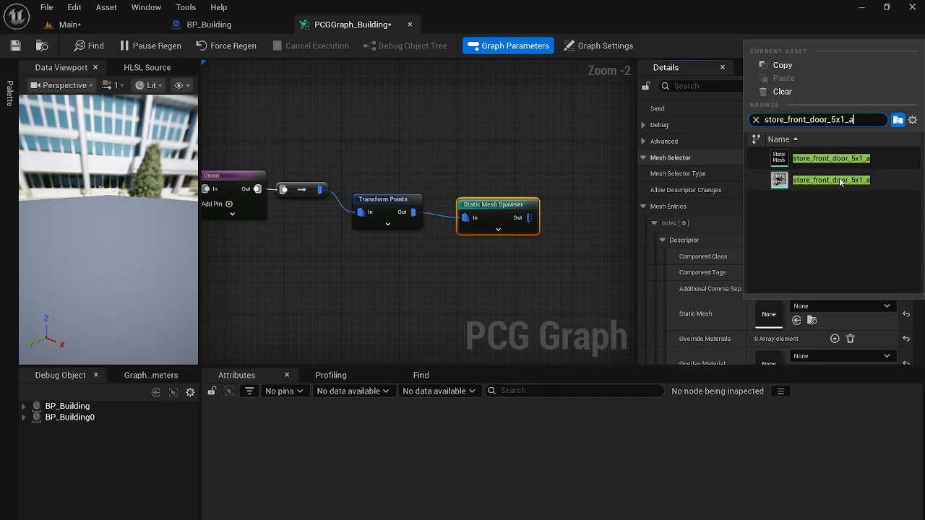
pyautogui.click(841, 181)
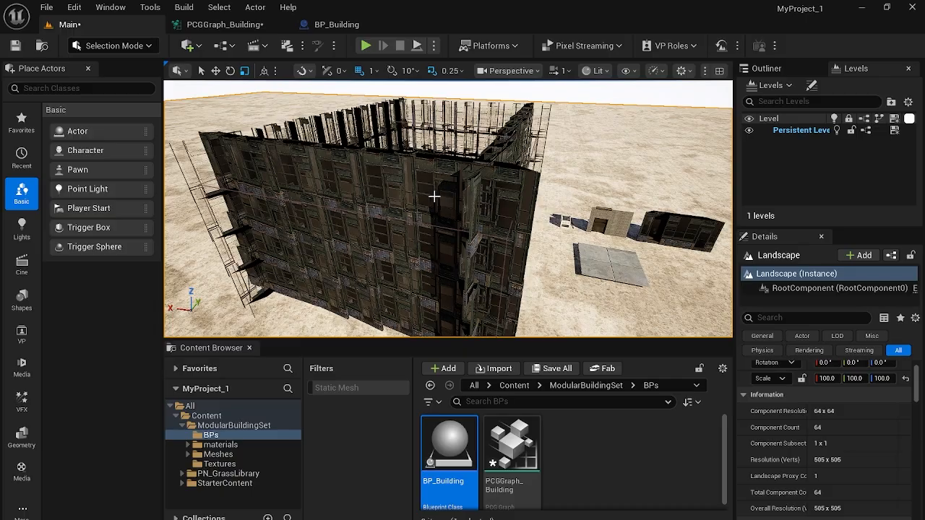
# - Examine the spawned wall meshes in the Main level from outside and above, checking their orientation and corner alignment
pyautogui.moveTo(434, 196); pyautogui.dragTo(414, 194, button='right')
pyautogui.moveTo(473, 192); pyautogui.dragTo(476, 191, button='right')
pyautogui.scroll(-5, 473, 192)
pyautogui.moveTo(689, 181)
pyautogui.mouseDown(button='right')
pyautogui.moveTo(668, 184)
pyautogui.moveTo(683, 188)
pyautogui.mouseUp(button='right')
pyautogui.moveTo(537, 158); pyautogui.dragTo(546, 159, button='right')
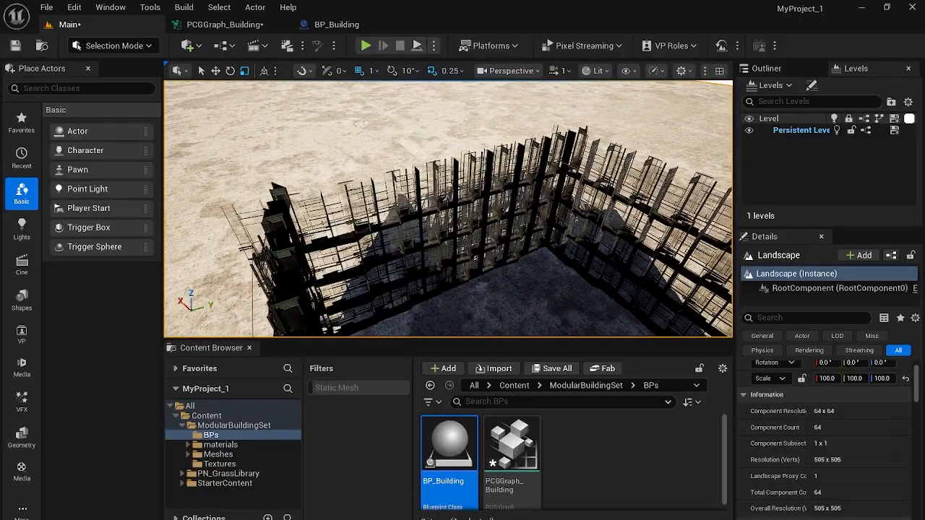
pyautogui.scroll(-1, 585, 216)
pyautogui.scroll(-4, 507, 237)
pyautogui.scroll(-3, 507, 238)
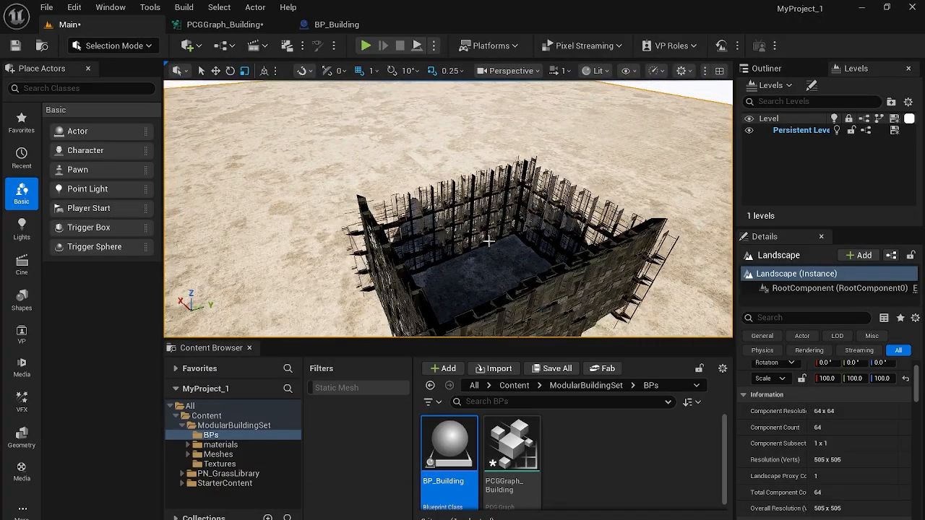
pyautogui.moveTo(446, 274); pyautogui.dragTo(542, 267, button='right')
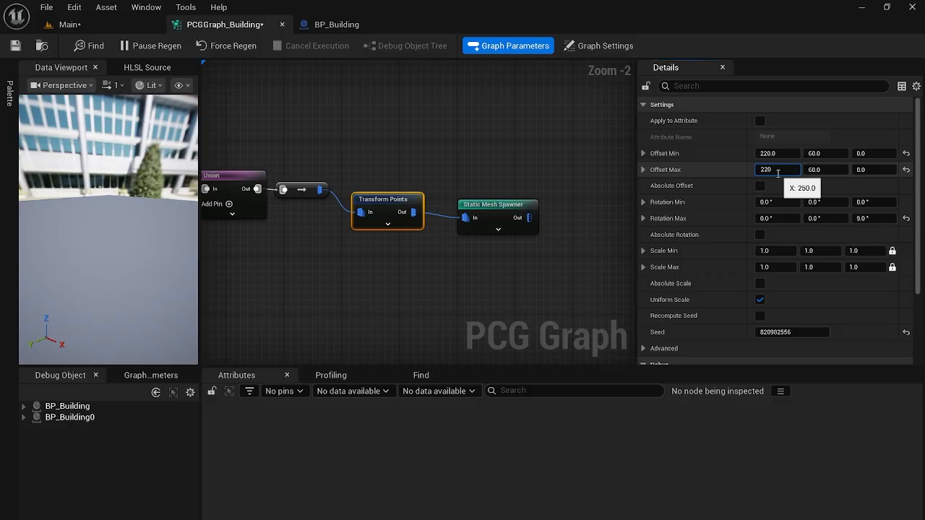
# - Set Offset Max X to 220 on the Transform Points node after the Union and check the walls in the level
pyautogui.press('Return')
pyautogui.click(114, 30)
pyautogui.moveTo(341, 177); pyautogui.dragTo(382, 234, button='right')
# - Lower the BP_Building actor in the level to about 554 on Z
pyautogui.press('w')
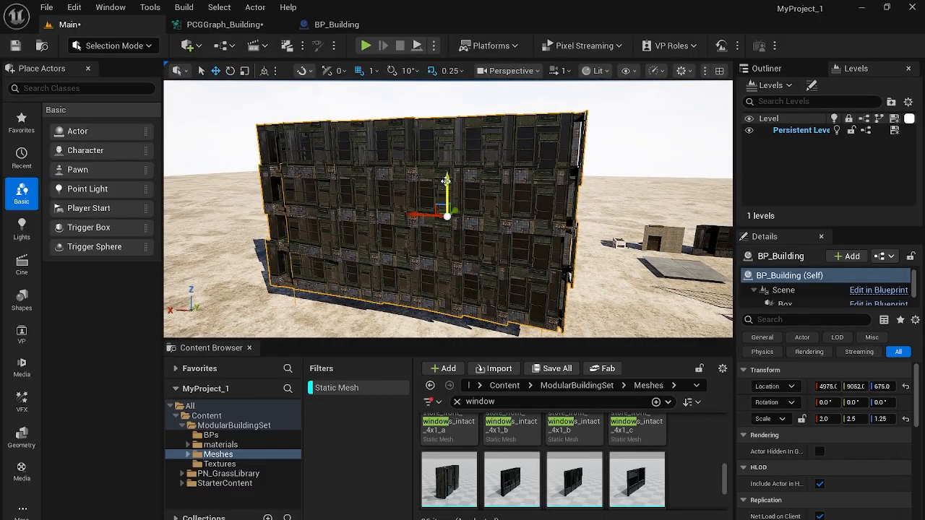
pyautogui.moveTo(446, 180)
pyautogui.mouseDown()
pyautogui.moveTo(448, 217)
pyautogui.moveTo(487, 213)
pyautogui.moveTo(450, 190)
pyautogui.moveTo(461, 188)
pyautogui.mouseUp()
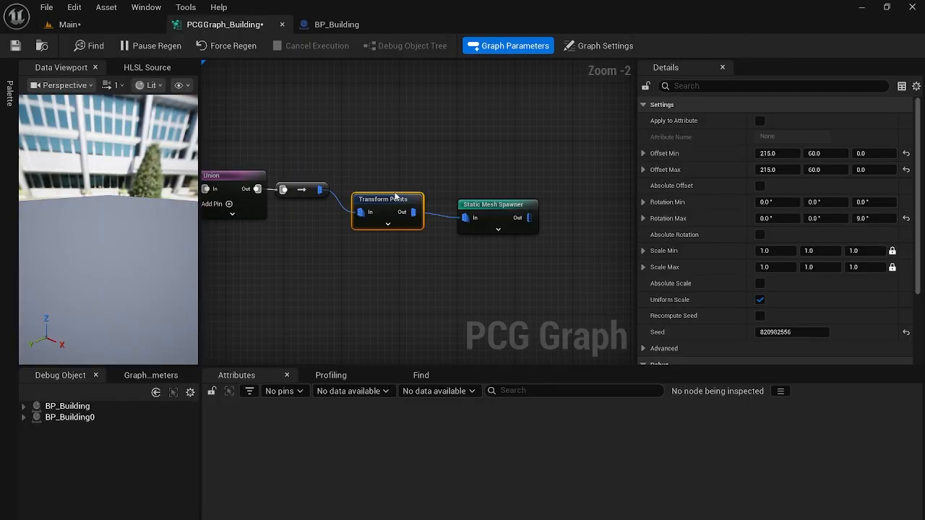
# - Back in PCGGraph_Building, add a second Bounds Modifier node fed by the output of the existing Bounds Modifier
pyautogui.moveTo(493, 259); pyautogui.dragTo(662, 243, button='right')
pyautogui.scroll(-3, 521, 253)
pyautogui.moveTo(542, 209); pyautogui.dragTo(528, 223, button='right')
pyautogui.moveTo(519, 161); pyautogui.dragTo(626, 155, button='right')
pyautogui.scroll(3, 346, 206)
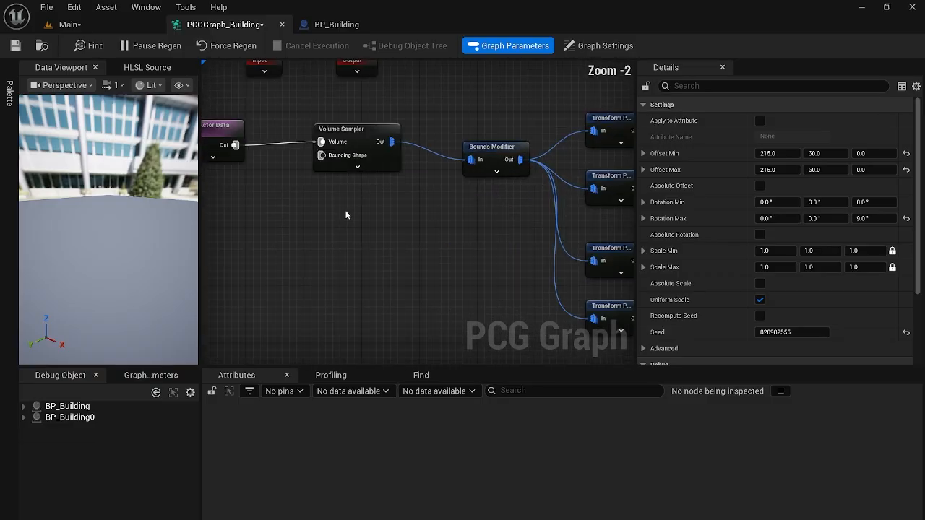
pyautogui.moveTo(351, 220); pyautogui.dragTo(309, 222, button='right')
pyautogui.moveTo(424, 221); pyautogui.dragTo(293, 277, button='right')
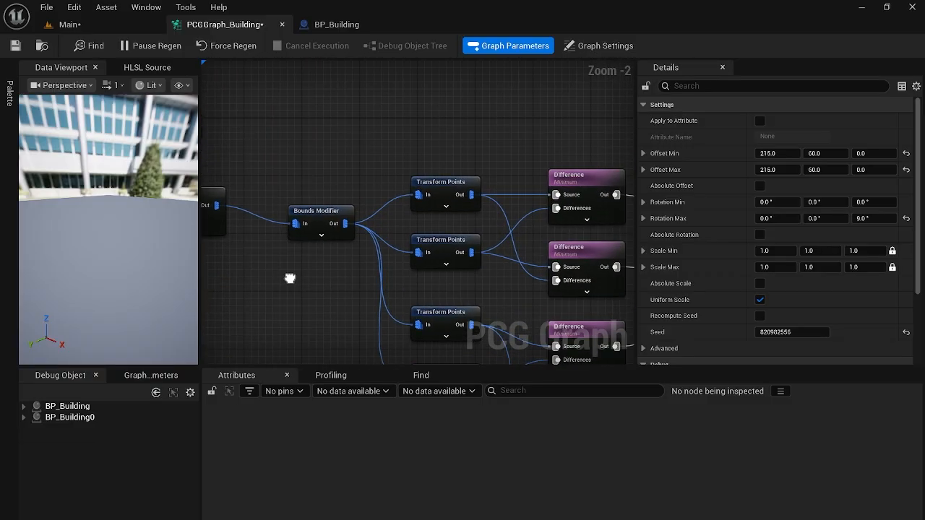
pyautogui.moveTo(345, 223); pyautogui.dragTo(426, 87)
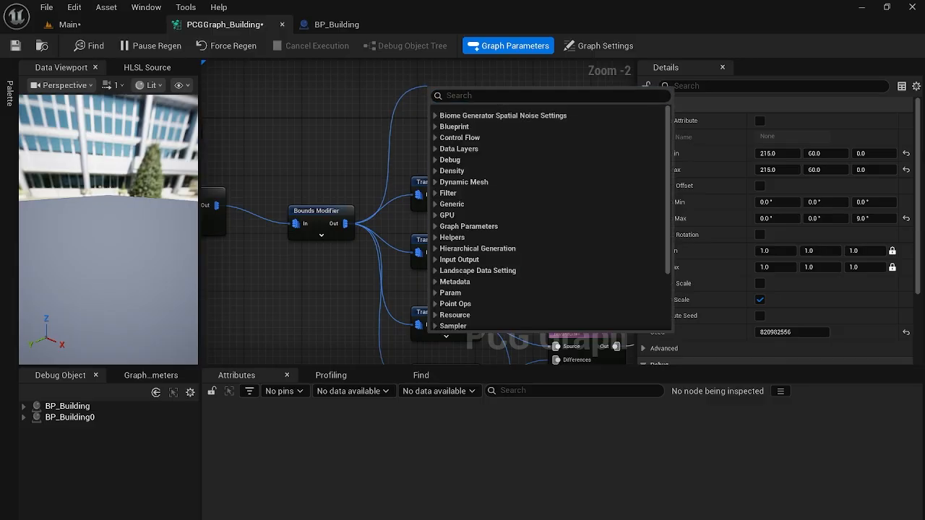
pyautogui.press('Escape')
pyautogui.moveTo(415, 117); pyautogui.dragTo(341, 163, button='right')
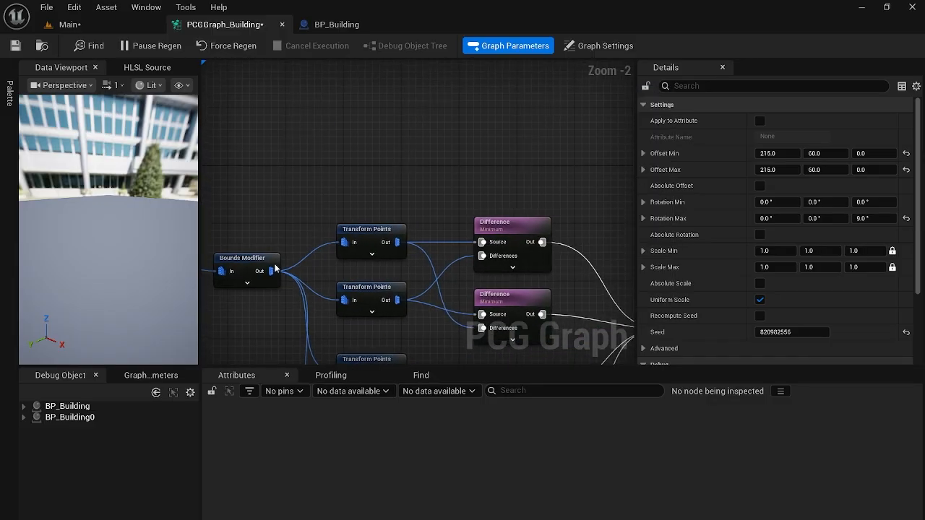
pyautogui.moveTo(286, 272); pyautogui.dragTo(313, 164)
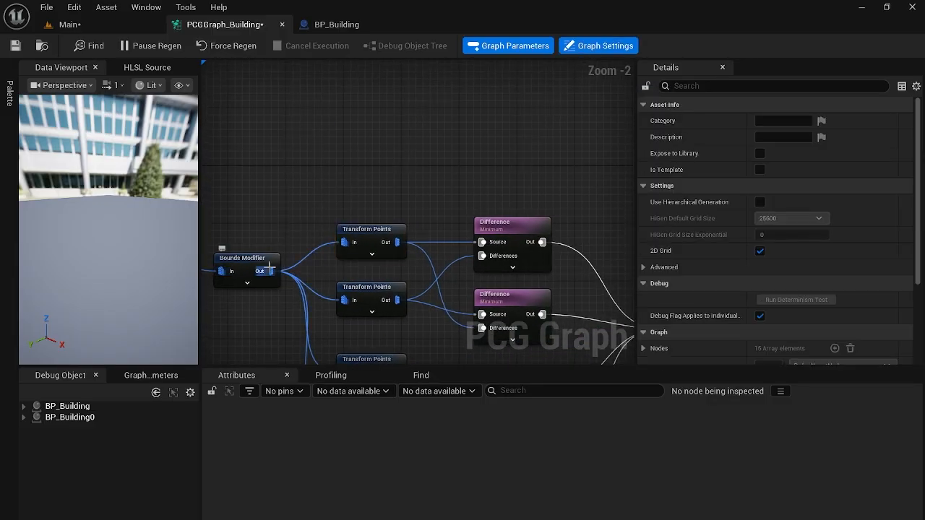
pyautogui.moveTo(270, 271); pyautogui.dragTo(345, 148)
pyautogui.write('bou')
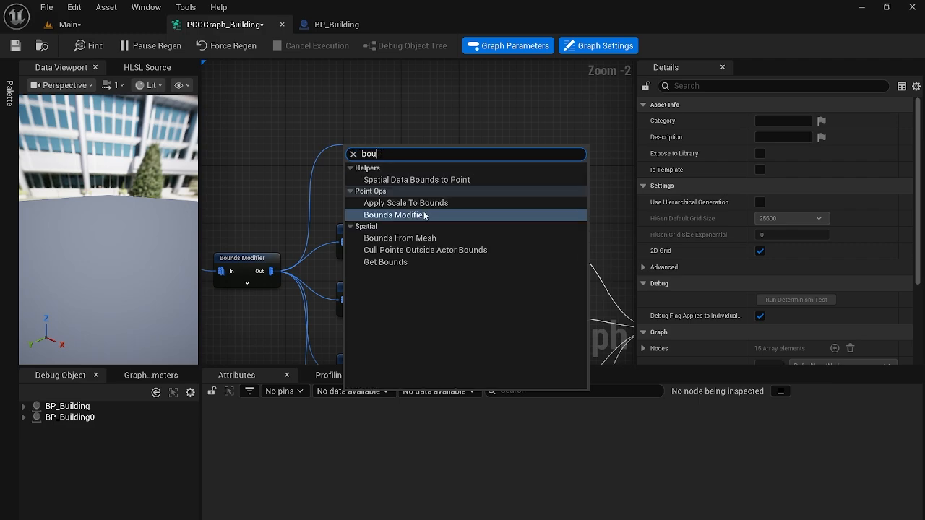
pyautogui.press('Return')
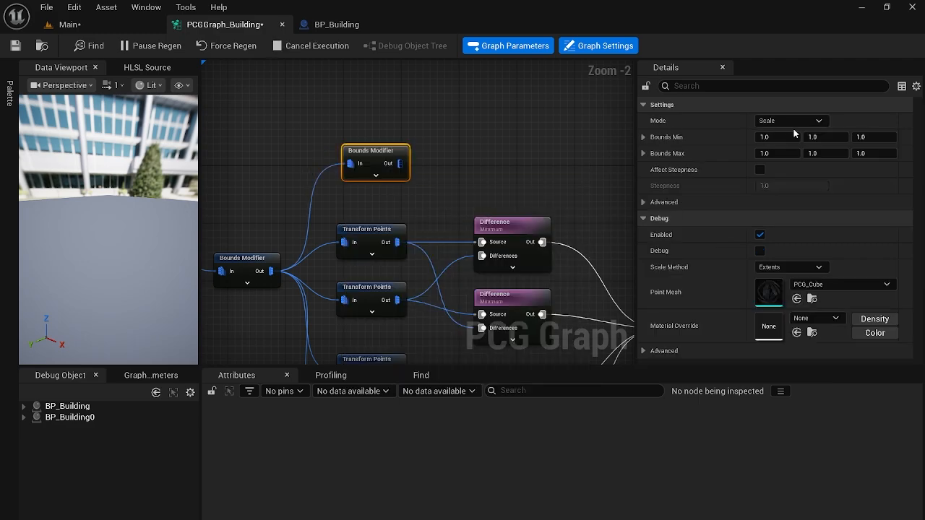
# - Set the new Bounds Modifier's Mode to Set and its Bounds Min to -50 on X, Y and Z
pyautogui.click(792, 120)
pyautogui.click(783, 133)
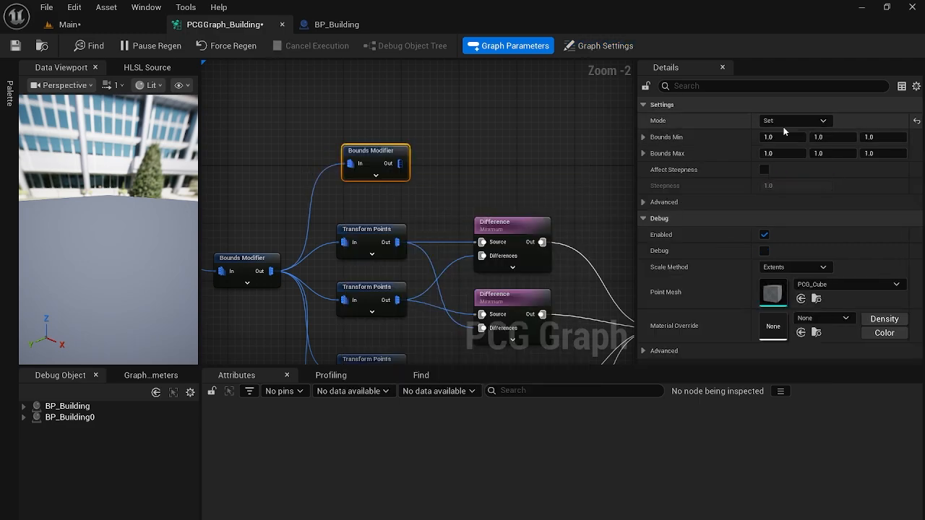
pyautogui.click(799, 136)
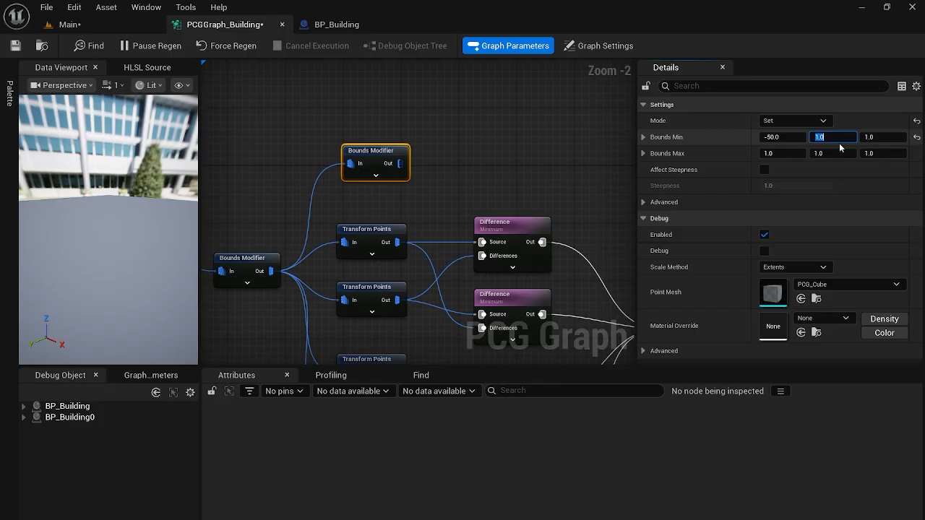
pyautogui.click(868, 139)
pyautogui.write('-50')
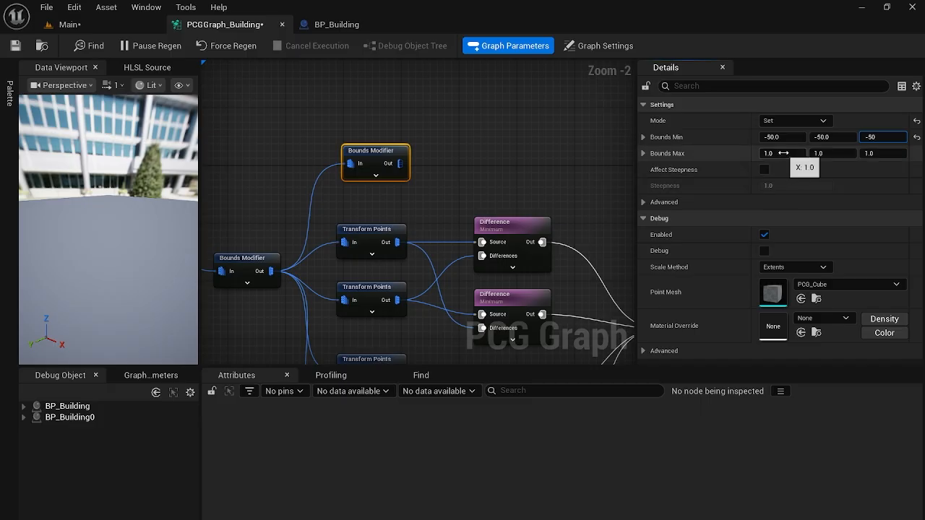
# - Set the new Bounds Modifier's Bounds Max to 50 on X, Y and Z
pyautogui.click(785, 153)
pyautogui.write('50')
pyautogui.click(834, 154)
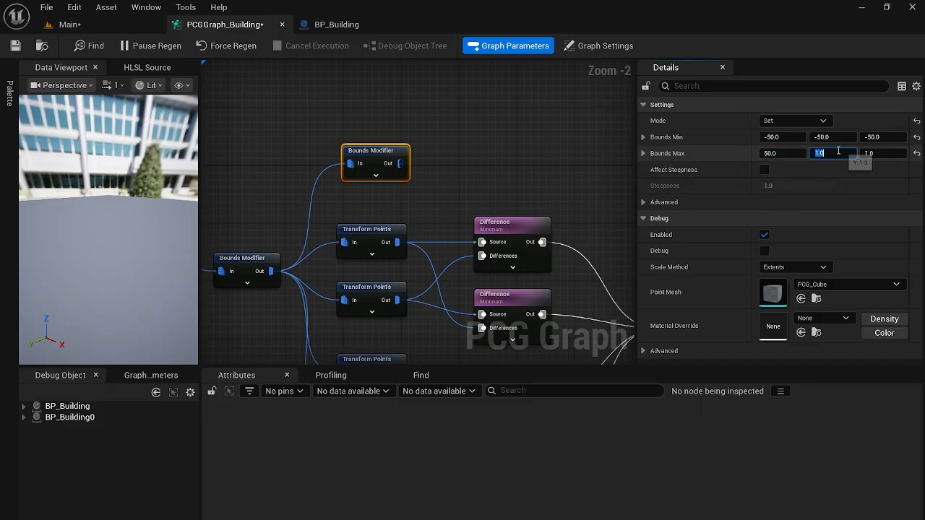
pyautogui.write('50')
pyautogui.click(870, 155)
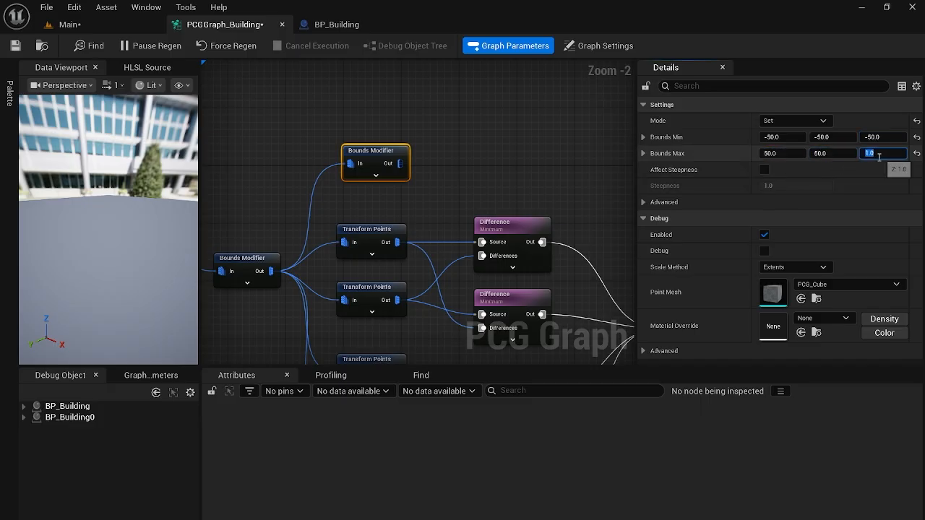
pyautogui.write('50')
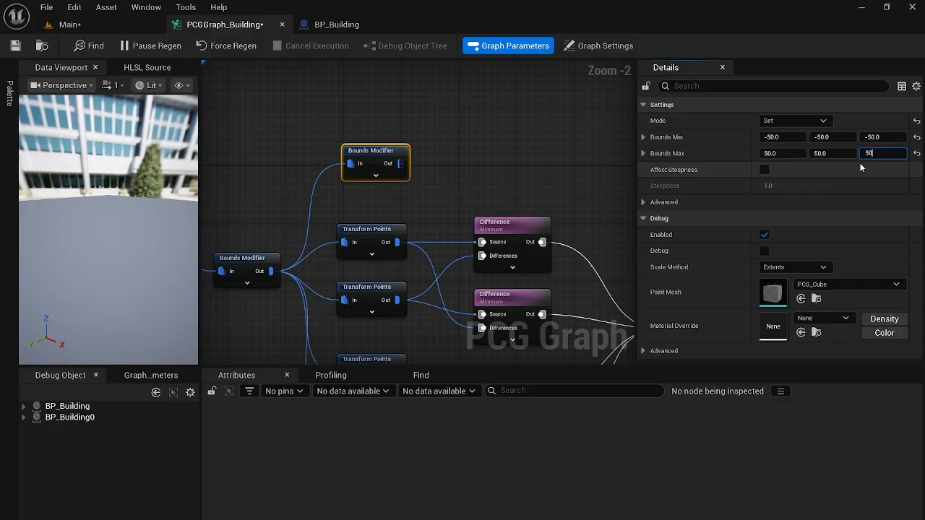
pyautogui.click(555, 156)
# - Add a Transform Points node fed by the new Bounds Modifier's output
pyautogui.moveTo(555, 156)
pyautogui.mouseDown(button='right')
pyautogui.moveTo(496, 146)
pyautogui.moveTo(553, 149)
pyautogui.mouseUp(button='right')
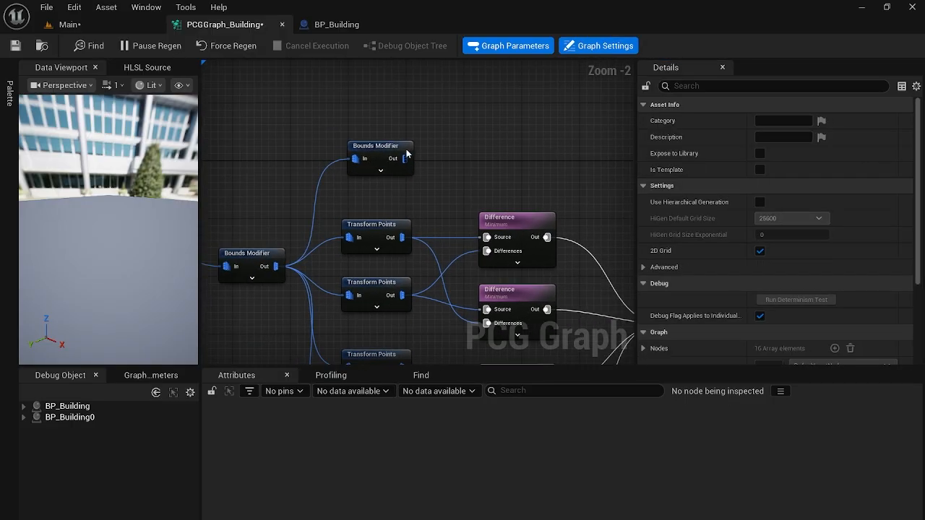
pyautogui.moveTo(404, 161); pyautogui.dragTo(457, 111)
pyautogui.write('tra')
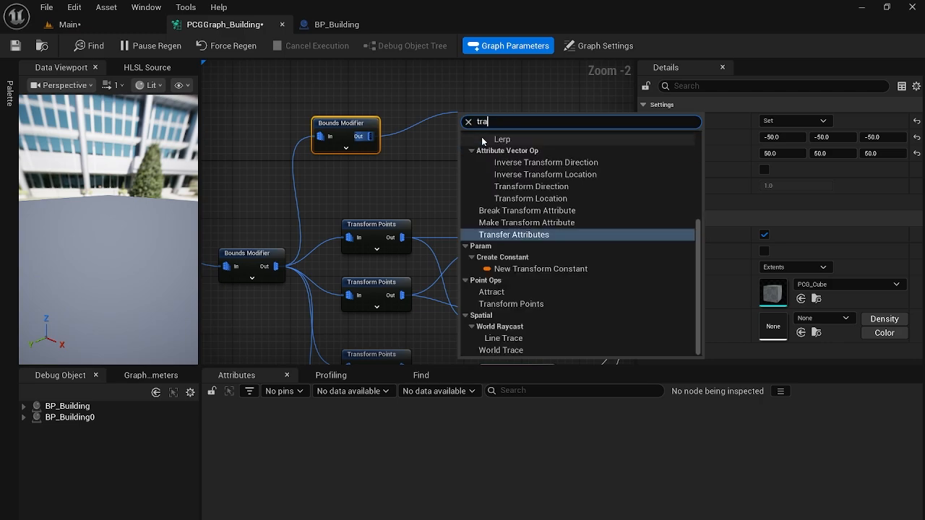
pyautogui.write('nsfor')
pyautogui.press('BackSpace')
pyautogui.press('BackSpace')
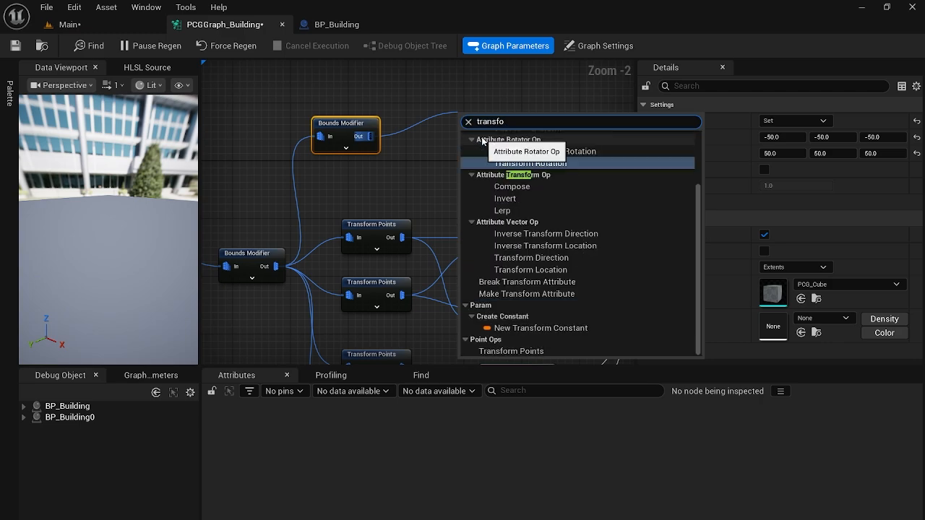
pyautogui.write('orm poi')
pyautogui.press('Return')
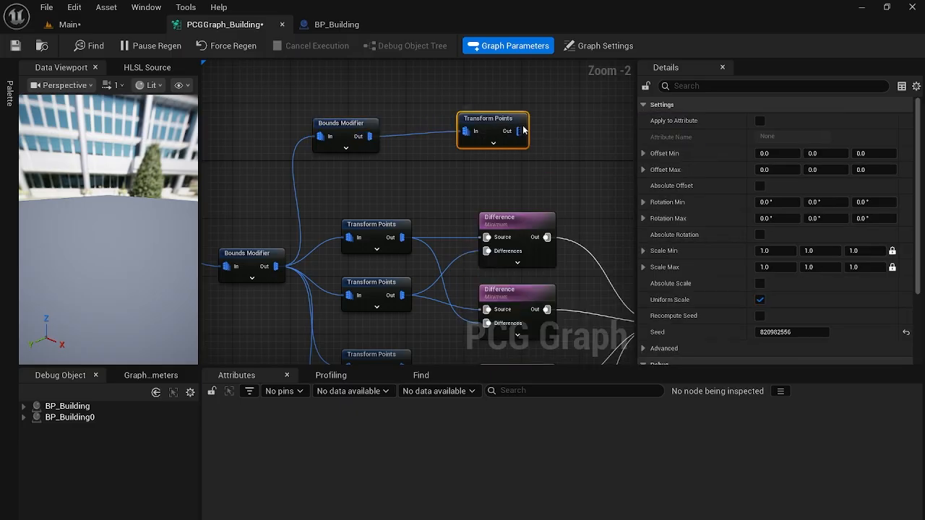
# - Place a duplicate Transform Points node below the new one and connect the new Bounds Modifier's output to its input
pyautogui.moveTo(498, 120); pyautogui.dragTo(489, 90)
pyautogui.moveTo(545, 124); pyautogui.dragTo(488, 137)
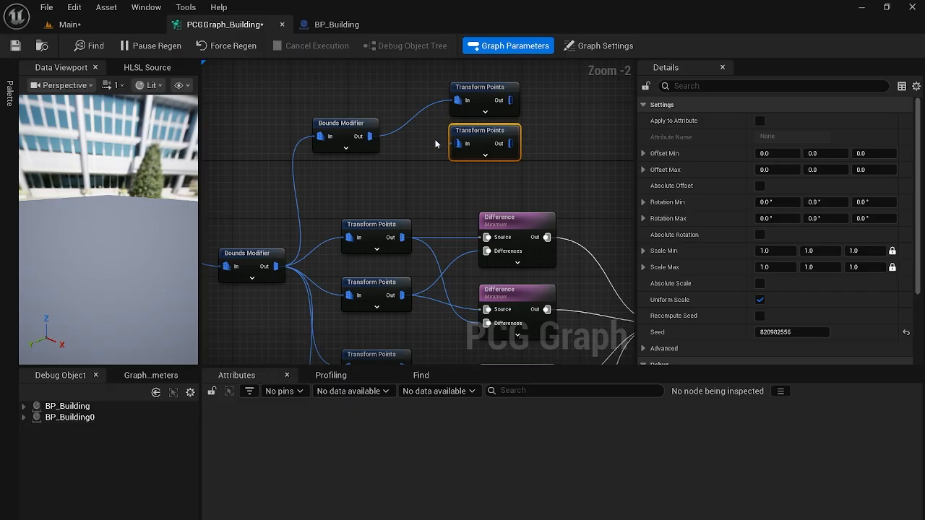
pyautogui.moveTo(369, 136); pyautogui.dragTo(458, 143)
# - Set Offset Min and Offset Max Z to 300 on the lower of the two new Transform Points nodes
pyautogui.click(884, 171)
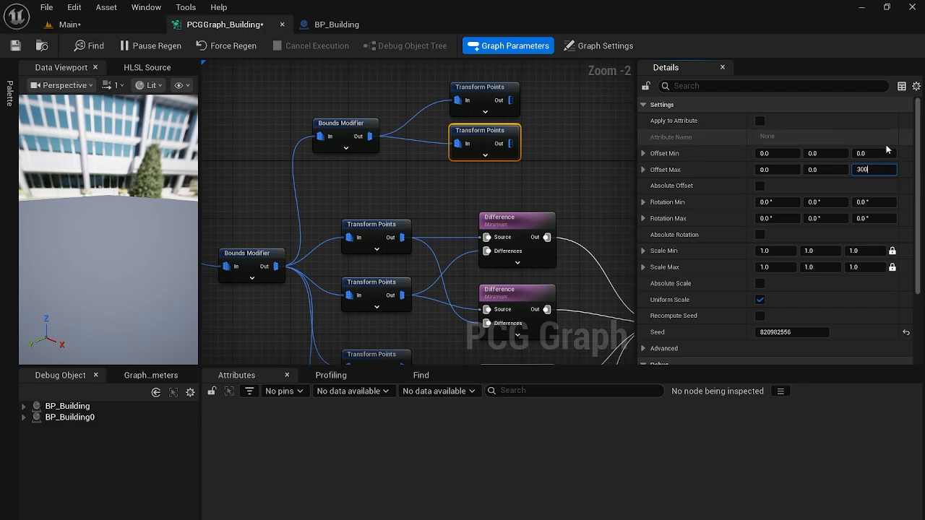
pyautogui.click(878, 153)
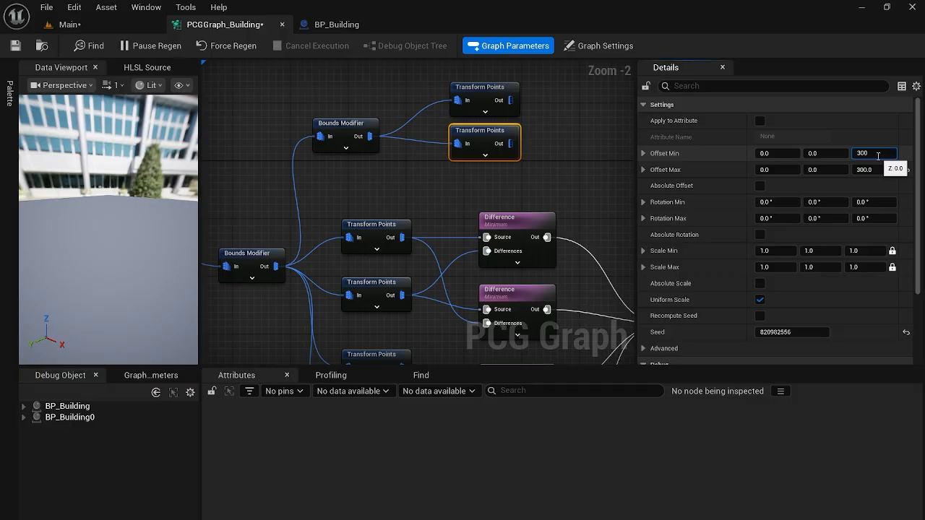
pyautogui.press('Return')
# - Enable debug display on both new Transform Points nodes and check their points in the Main level
pyautogui.click(480, 88)
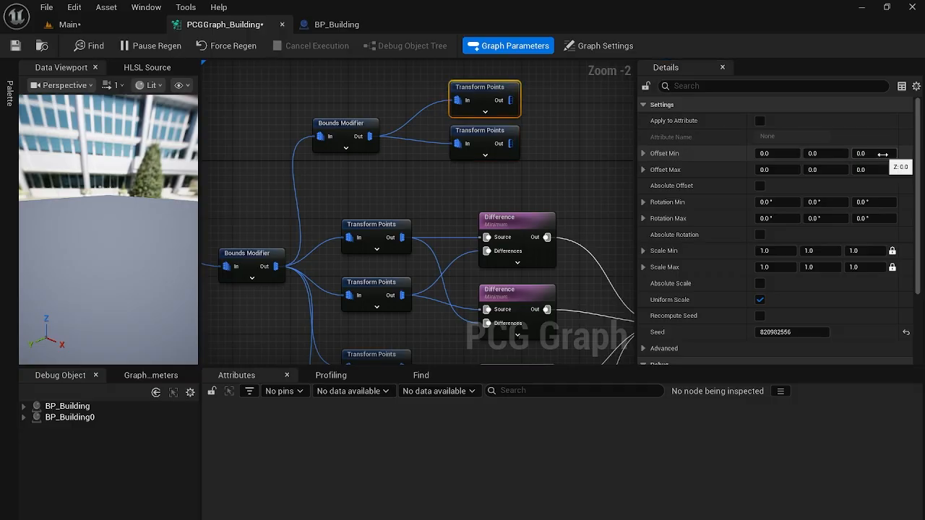
pyautogui.keyDown('shift'); pyautogui.click(483, 132); pyautogui.keyUp('shift')
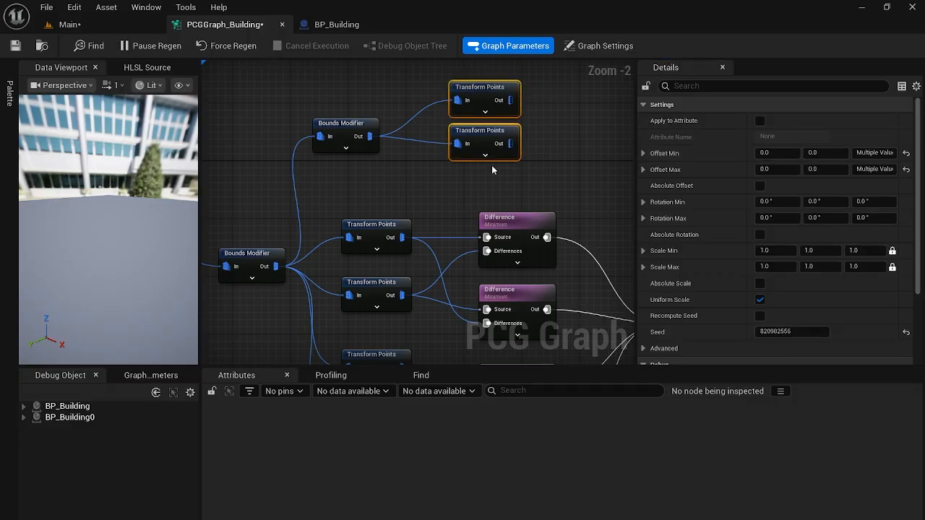
pyautogui.click(115, 26)
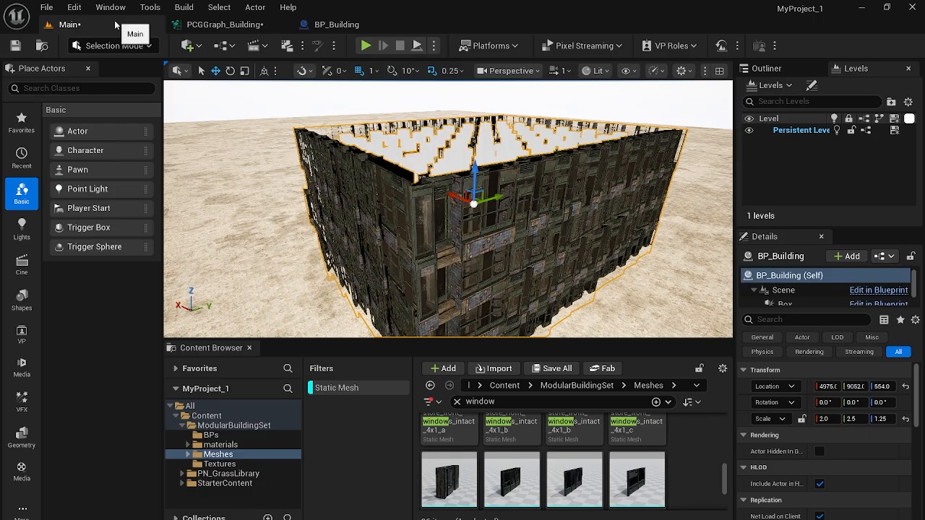
pyautogui.click(206, 28)
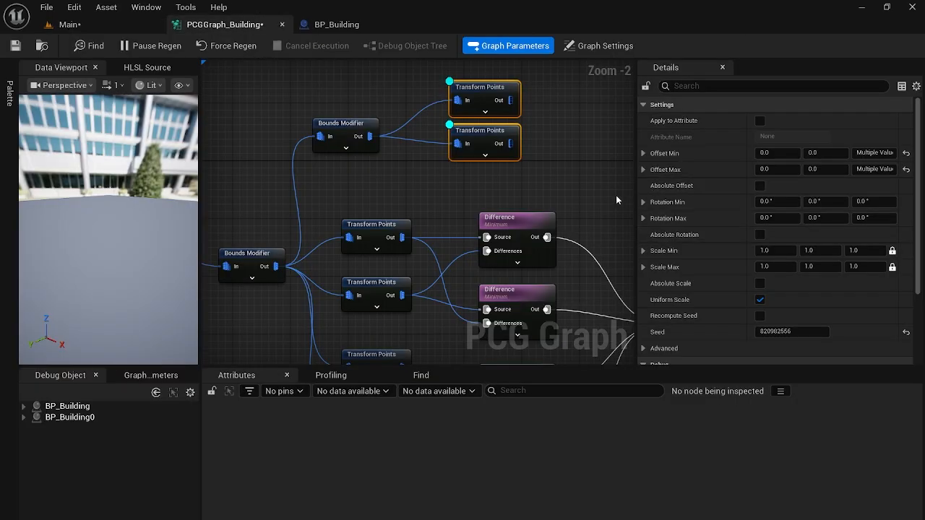
# - Turn off debug display on the two new Transform Points nodes
pyautogui.moveTo(570, 160); pyautogui.dragTo(495, 179, button='right')
pyautogui.moveTo(483, 126); pyautogui.dragTo(417, 186)
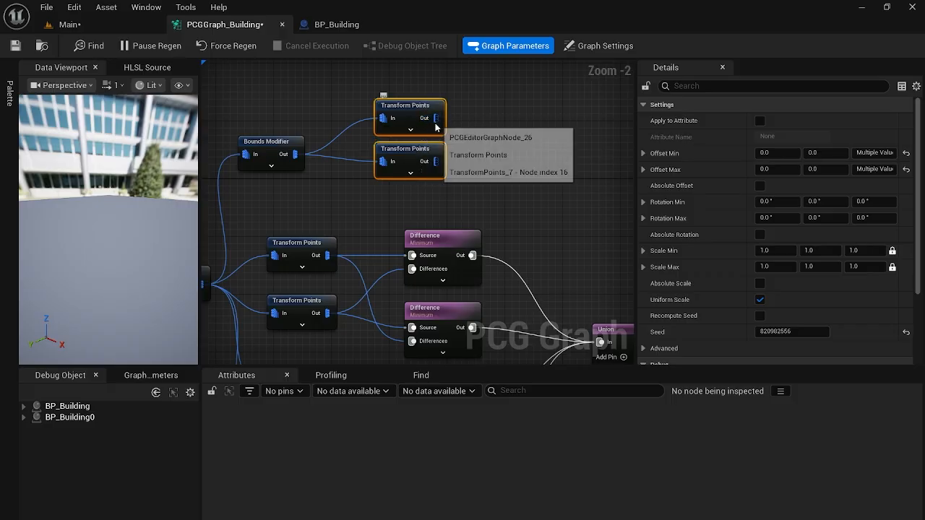
pyautogui.moveTo(441, 124); pyautogui.dragTo(303, 131)
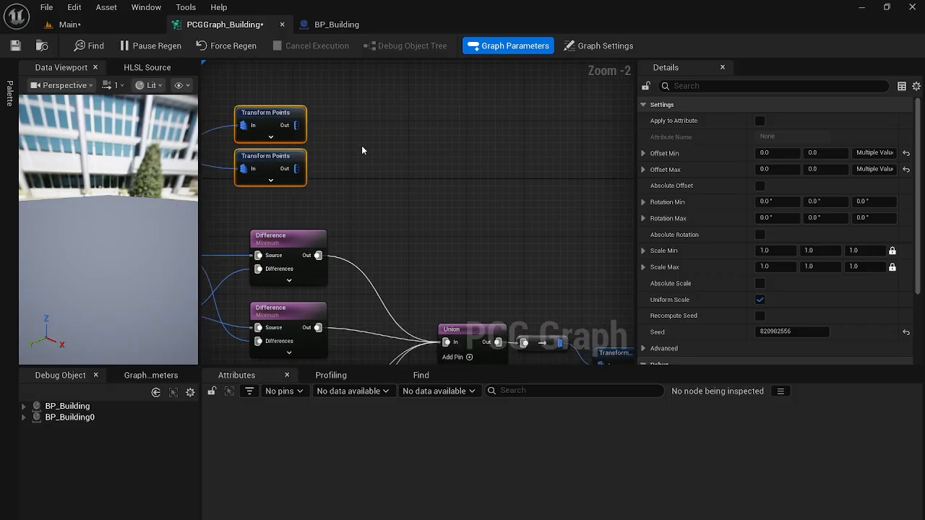
# - Add a Difference node using the upper new Transform Points output as Source and the lower one's output as Differences
pyautogui.moveTo(361, 151); pyautogui.dragTo(392, 188, button='right')
pyautogui.moveTo(378, 181); pyautogui.dragTo(458, 194)
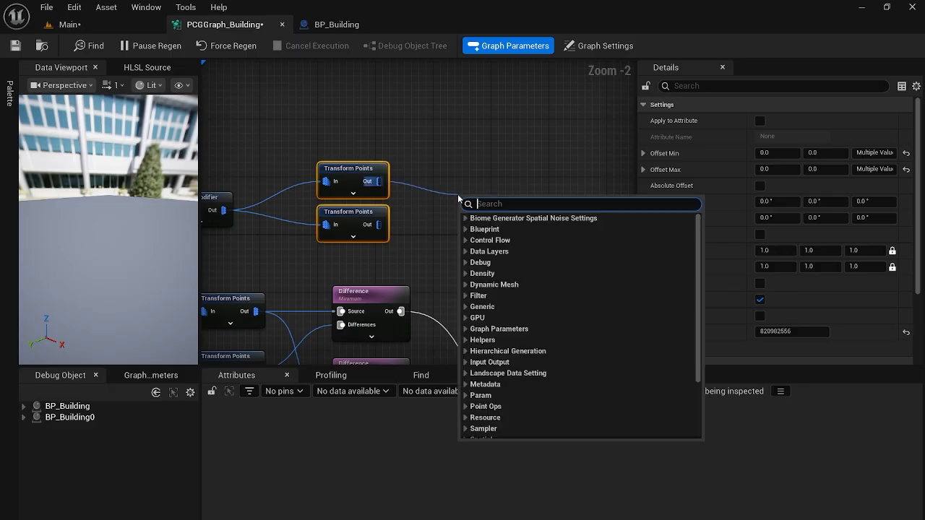
pyautogui.write('diff')
pyautogui.press('Return')
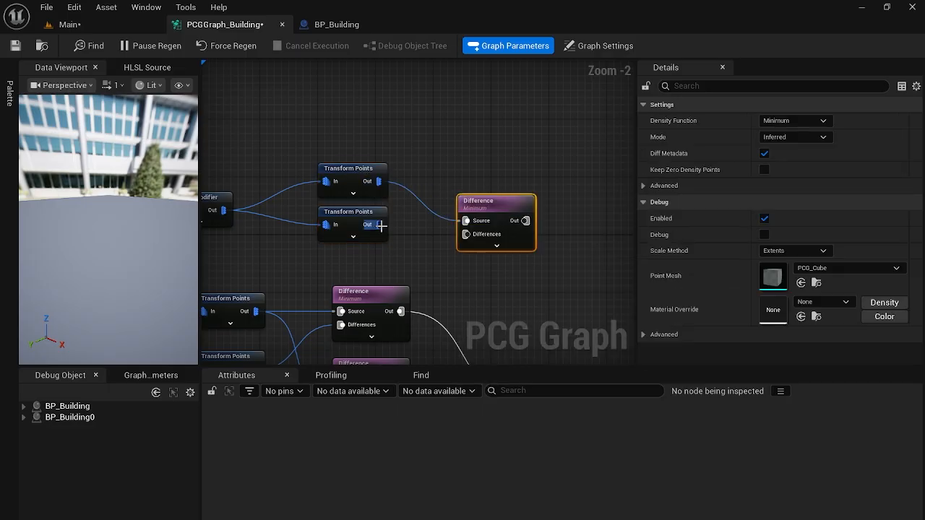
pyautogui.moveTo(378, 225); pyautogui.dragTo(467, 234)
pyautogui.moveTo(474, 203); pyautogui.dragTo(450, 179)
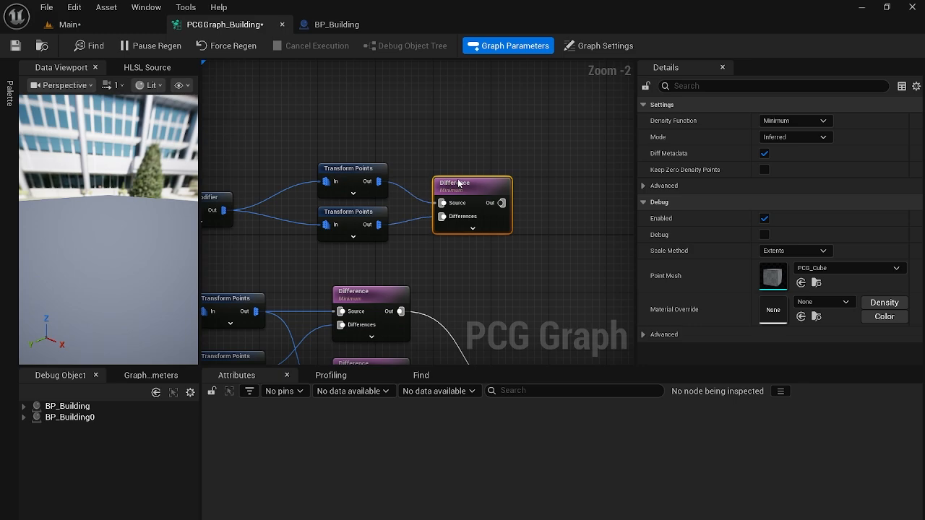
# - Add a Transform Points node fed by the new Difference node's output
pyautogui.moveTo(502, 196); pyautogui.dragTo(552, 196)
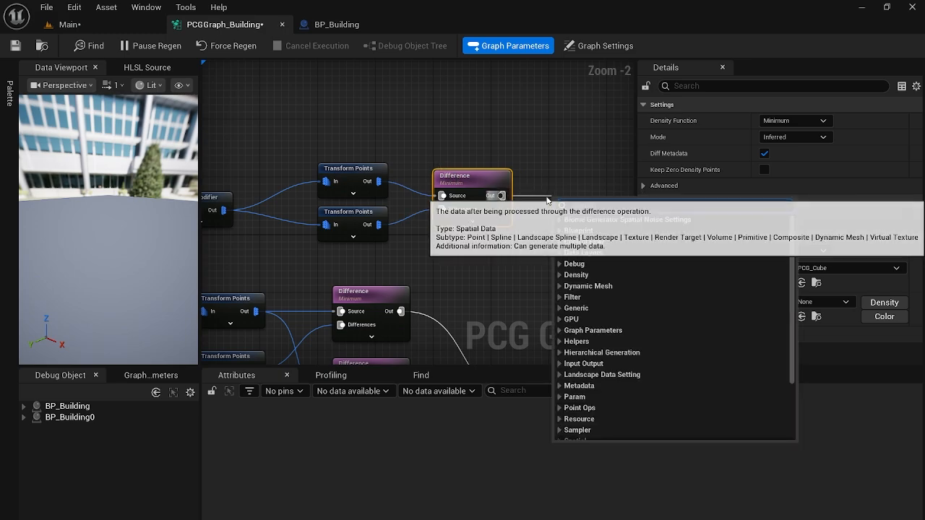
pyautogui.write('transfor')
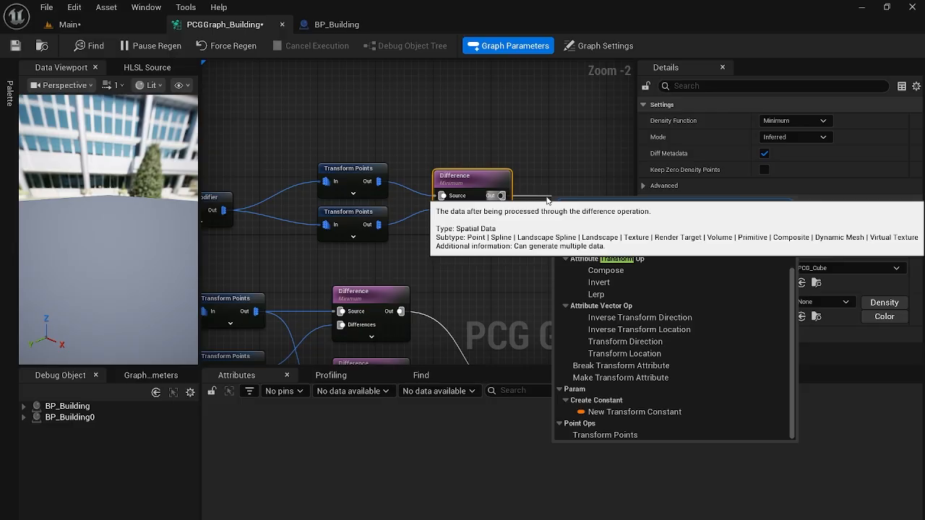
pyautogui.write('m poi')
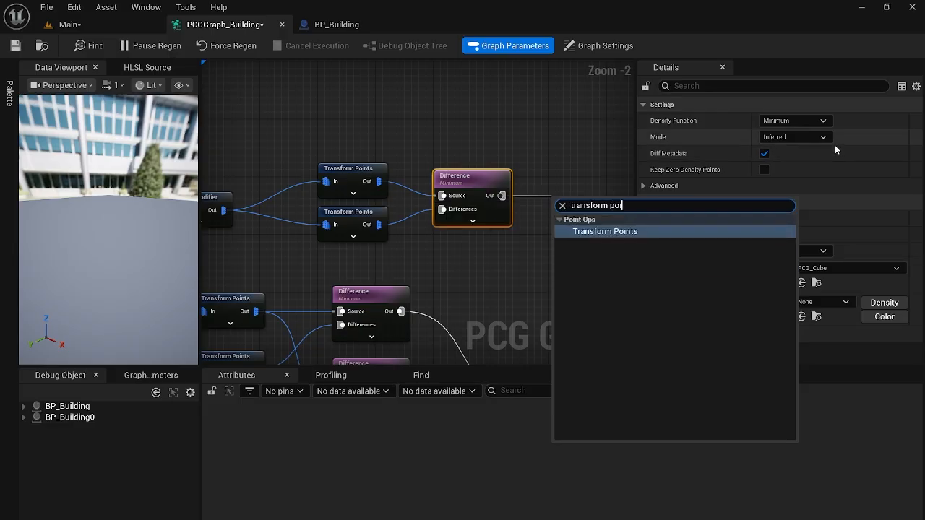
pyautogui.press('Return')
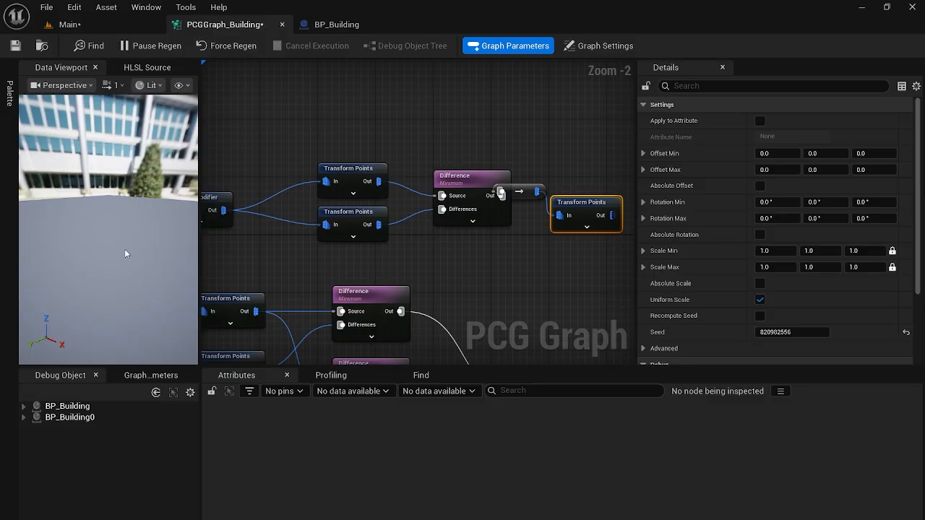
# - Space the new Transform Points node away from the Difference node and connect its output to a new Static Mesh Spawner
pyautogui.moveTo(594, 155); pyautogui.dragTo(420, 155, button='right')
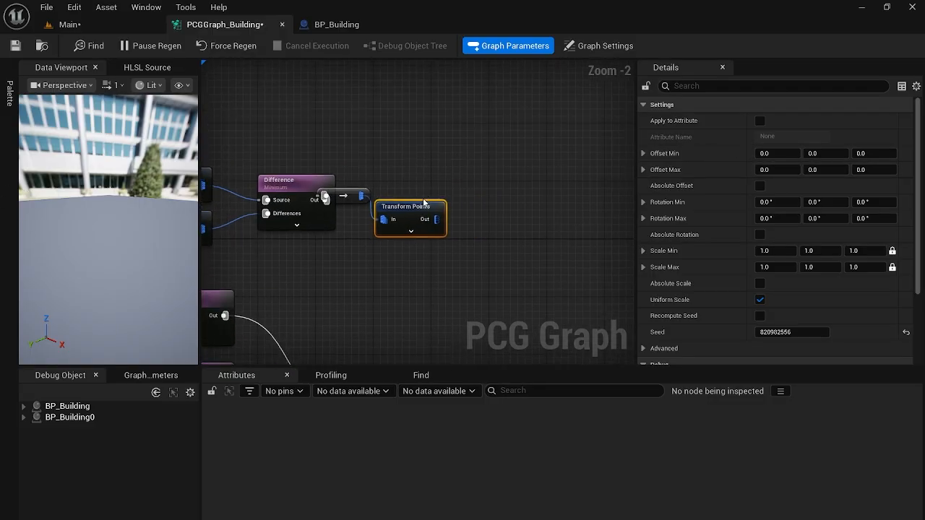
pyautogui.moveTo(423, 201); pyautogui.dragTo(544, 195)
pyautogui.write('sta')
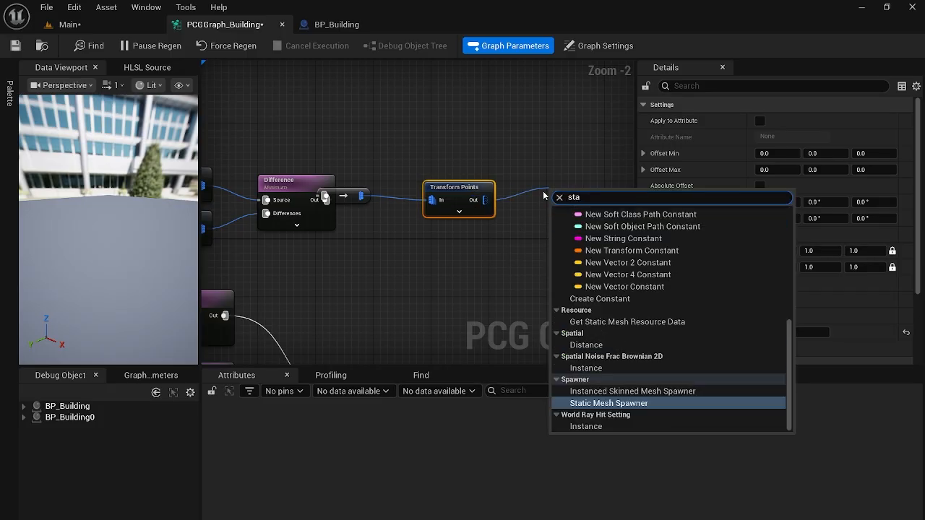
pyautogui.click(720, 403)
pyautogui.moveTo(591, 317); pyautogui.dragTo(493, 312, button='right')
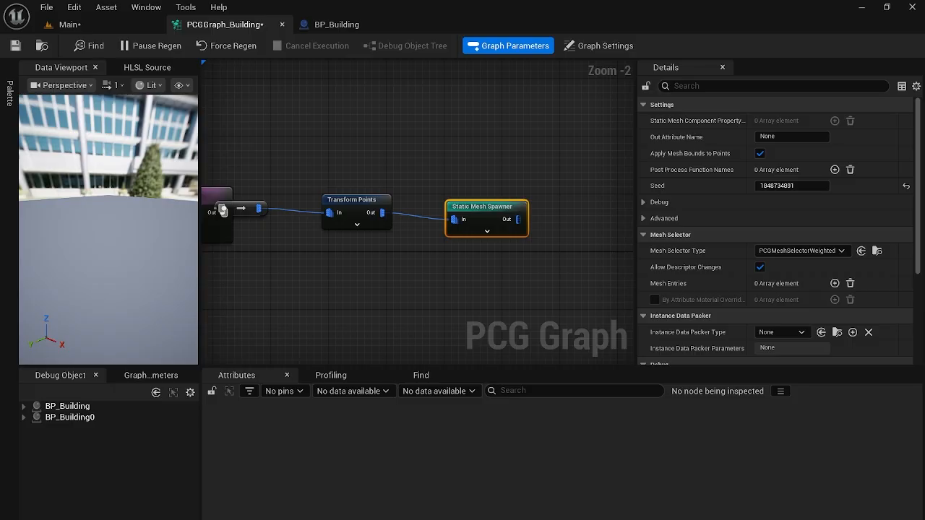
# - Add one mesh entry to the new Static Mesh Spawner and expand its descriptor to show the static mesh setting
pyautogui.click(835, 284)
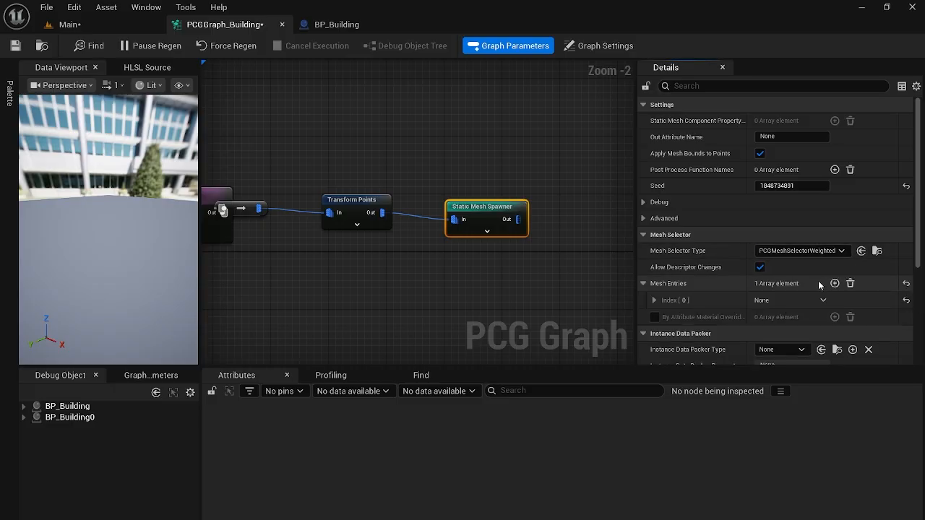
pyautogui.click(655, 300)
pyautogui.scroll(-1, 757, 307)
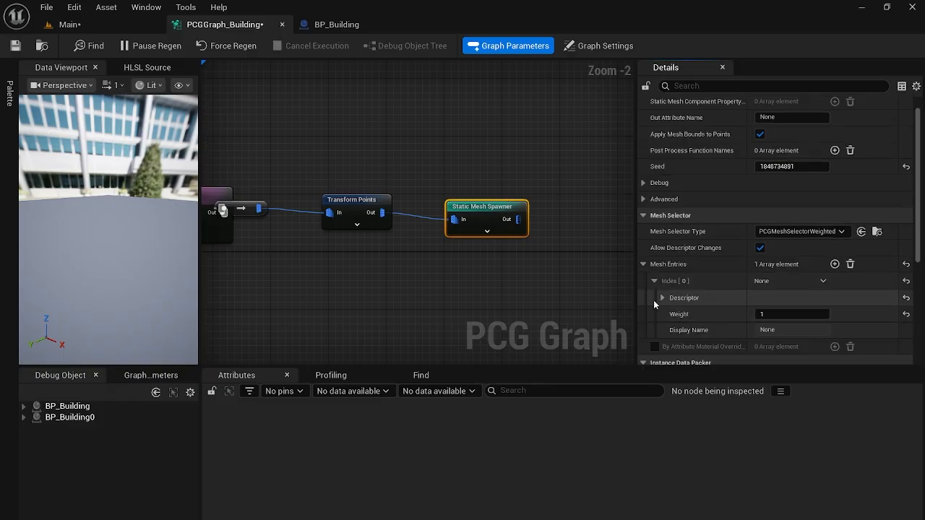
pyautogui.click(661, 298)
pyautogui.scroll(-2, 795, 325)
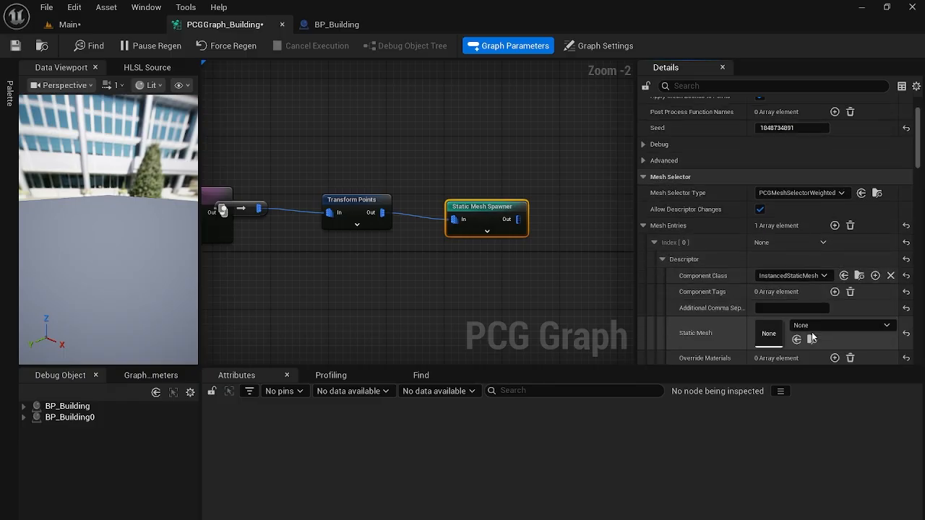
# - Copy the ground tile's name from the Main level and assign plane_ground_4x4 as the spawner entry's static mesh
pyautogui.click(67, 24)
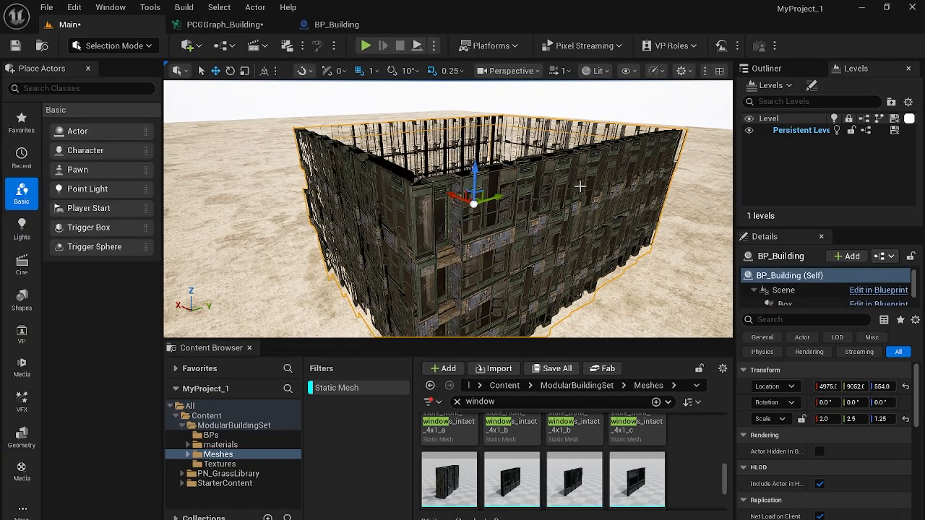
pyautogui.moveTo(581, 186); pyautogui.dragTo(587, 201, button='right')
pyautogui.click(525, 212)
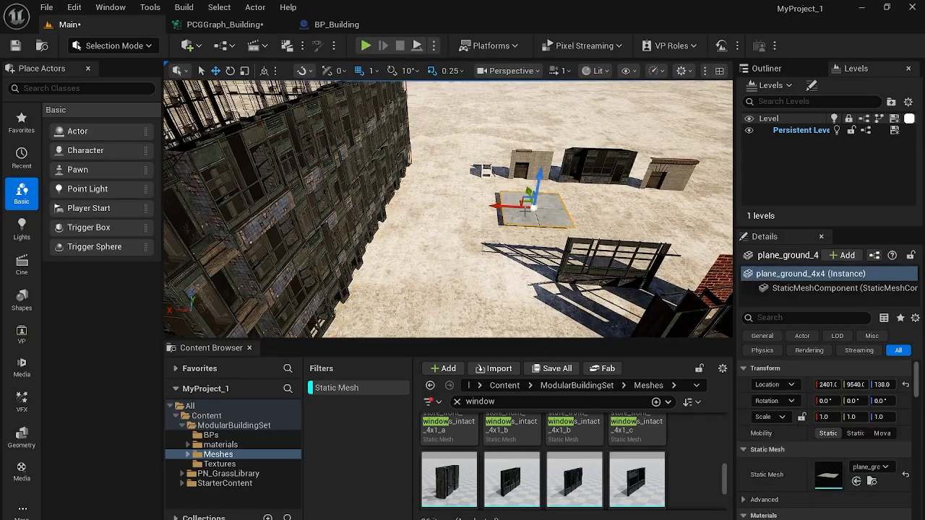
pyautogui.click(822, 274)
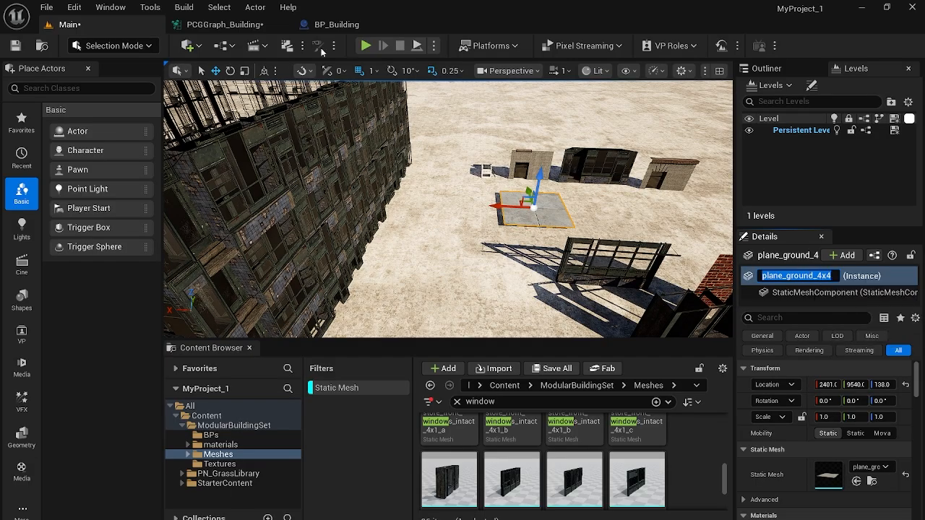
pyautogui.click(226, 25)
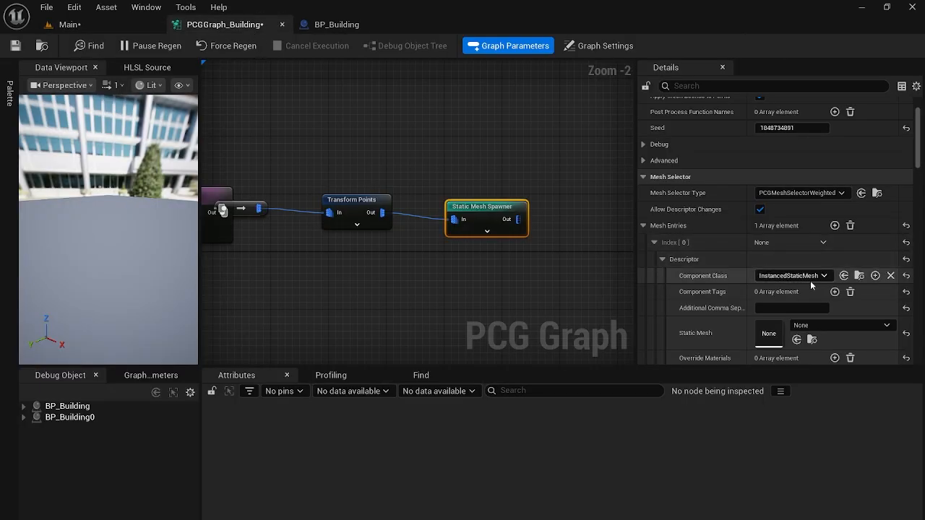
pyautogui.click(841, 326)
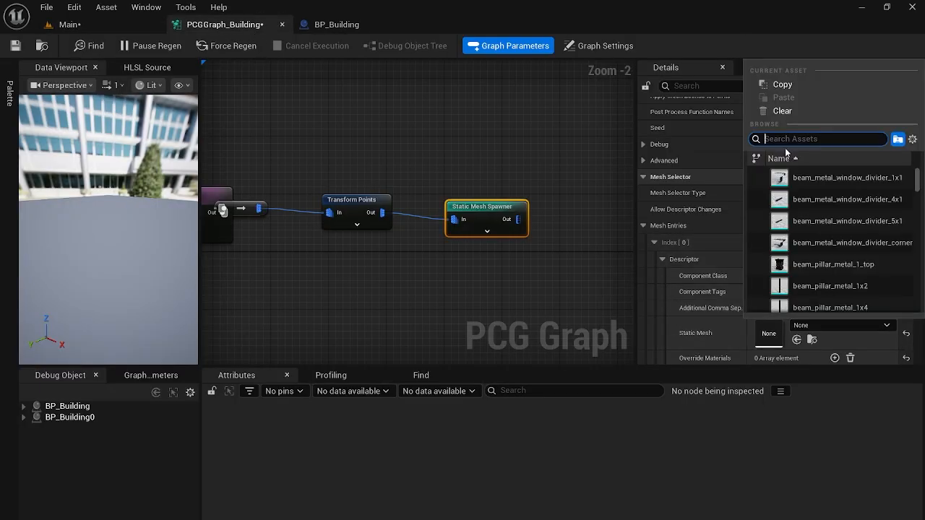
pyautogui.write('plane_ground_4x4')
pyautogui.click(809, 178)
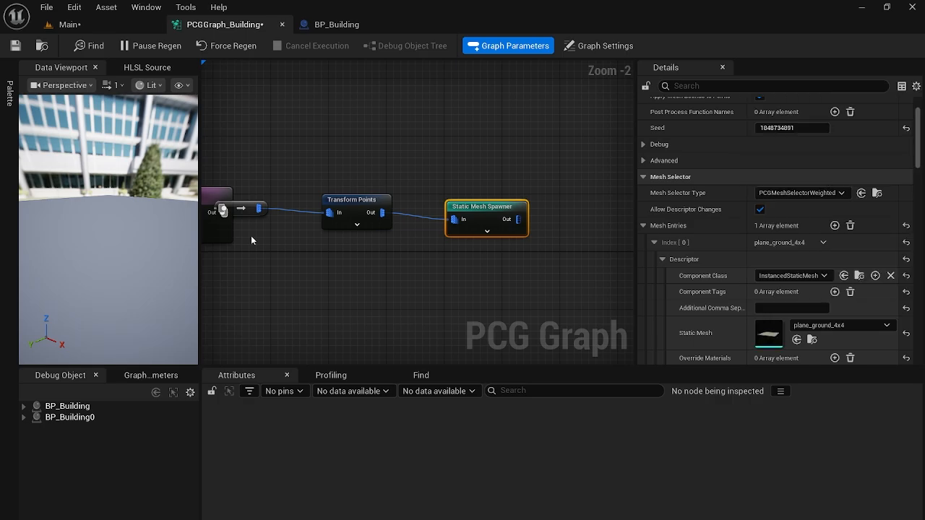
# - Select BP_Building in the Main level and examine its top from above for the spawned ground tiles
pyautogui.click(110, 23)
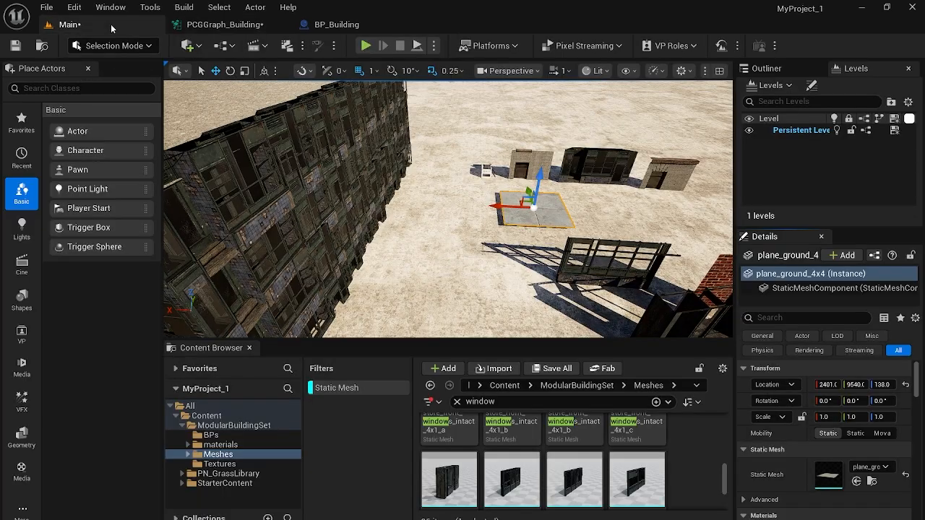
pyautogui.moveTo(427, 207); pyautogui.dragTo(417, 189, button='right')
pyautogui.moveTo(193, 230)
pyautogui.mouseDown(button='right')
pyautogui.moveTo(273, 282)
pyautogui.moveTo(198, 233)
pyautogui.mouseUp(button='right')
pyautogui.press('a')
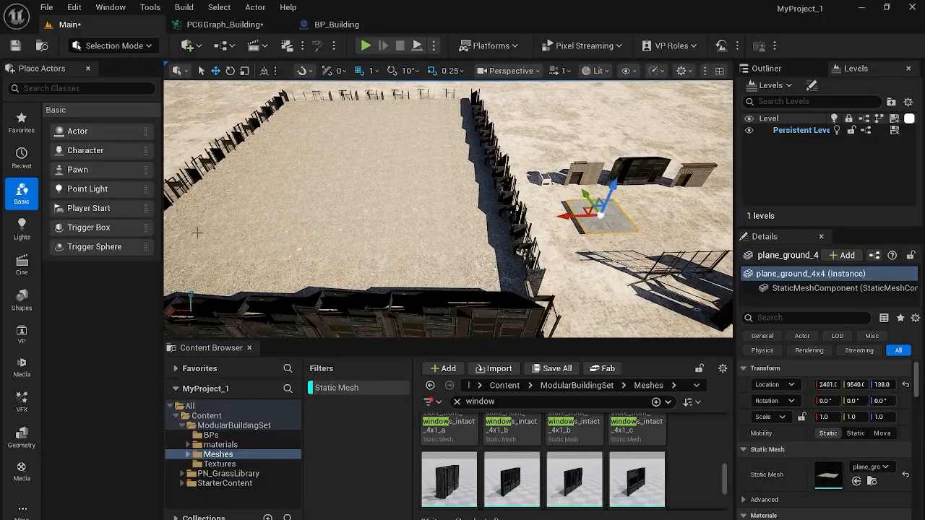
pyautogui.click(362, 234)
pyautogui.moveTo(399, 237); pyautogui.dragTo(448, 263, button='right')
pyautogui.press('a')
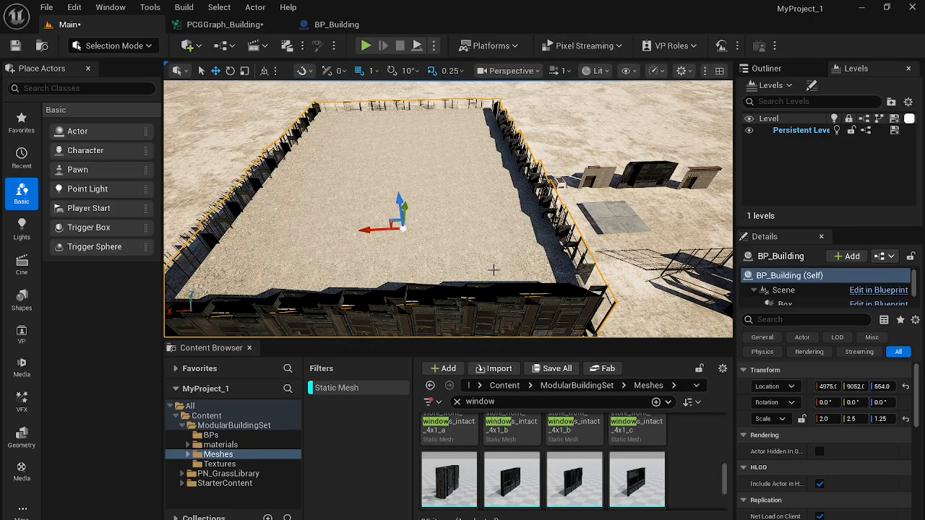
pyautogui.moveTo(505, 240); pyautogui.dragTo(515, 260, button='right')
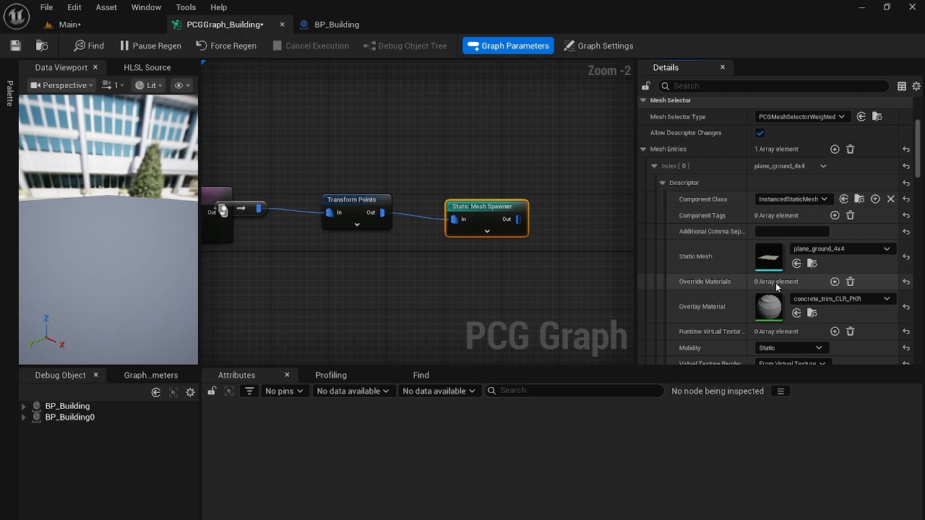
# - Add an override material to the spawner's mesh entry, set it to M_Concrete_Tiles, and check the roof in the Main level
pyautogui.click(835, 282)
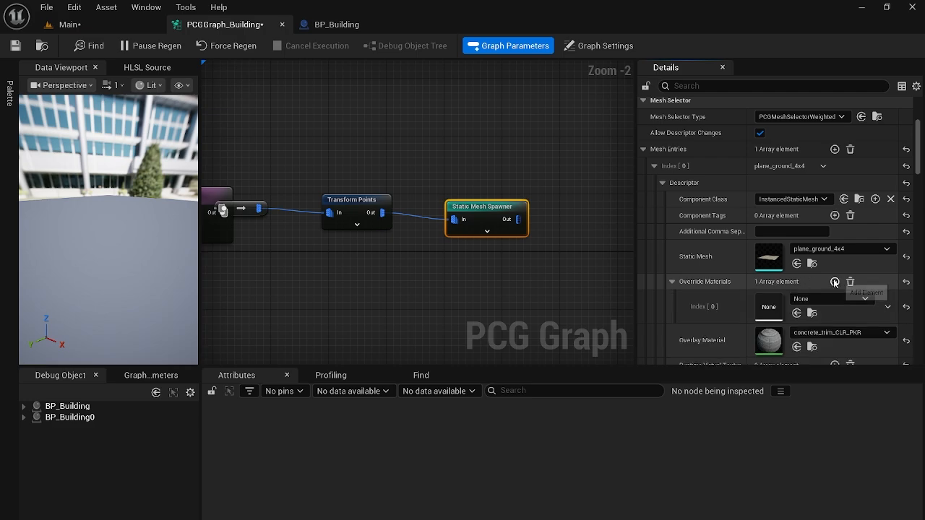
pyautogui.scroll(-1, 791, 322)
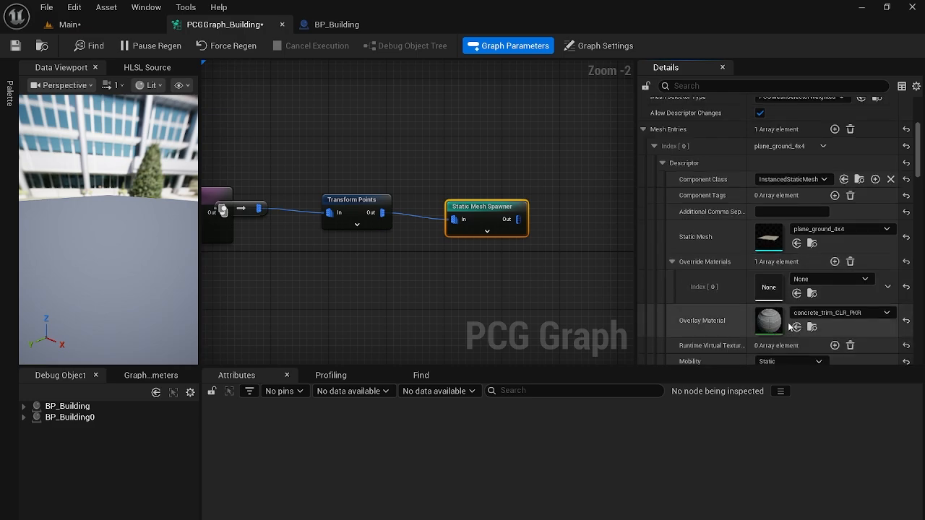
pyautogui.click(848, 282)
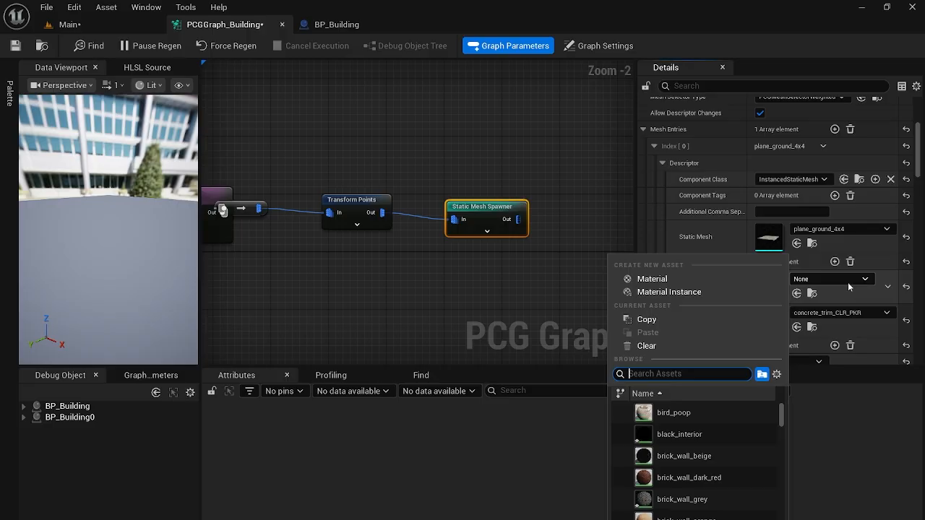
pyautogui.write('c')
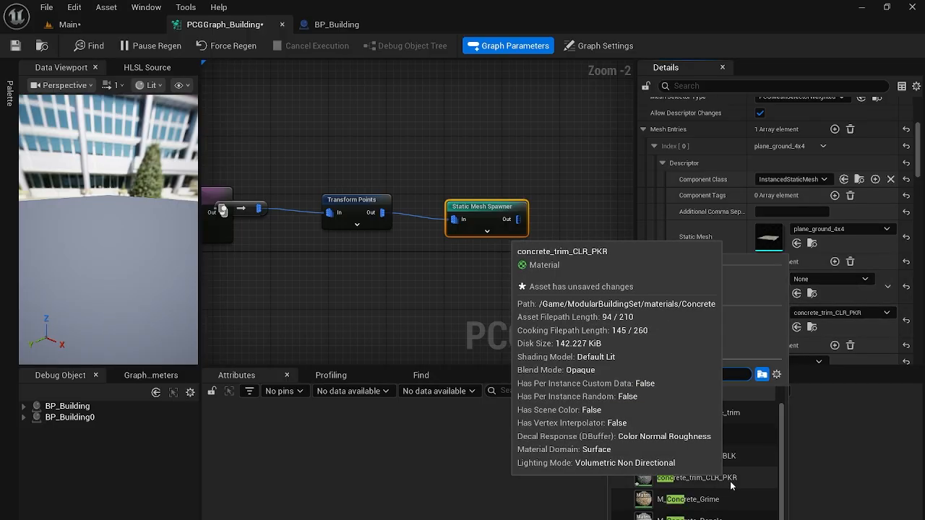
pyautogui.scroll(-1, 732, 486)
pyautogui.click(694, 506)
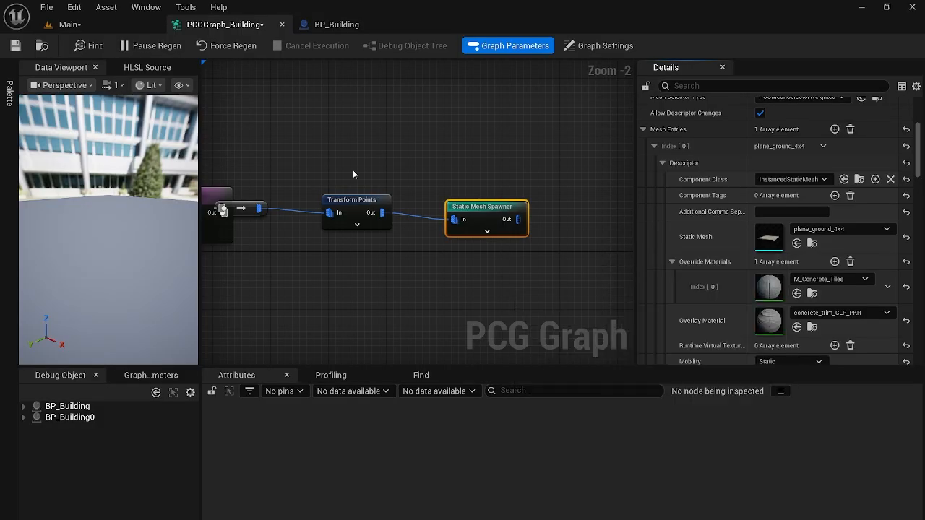
pyautogui.click(72, 24)
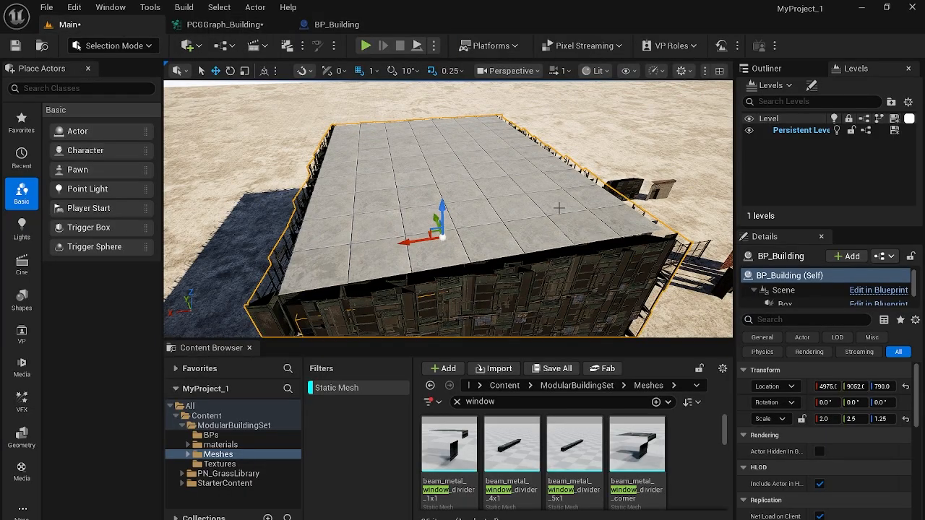
pyautogui.moveTo(413, 248); pyautogui.dragTo(413, 209, button='right')
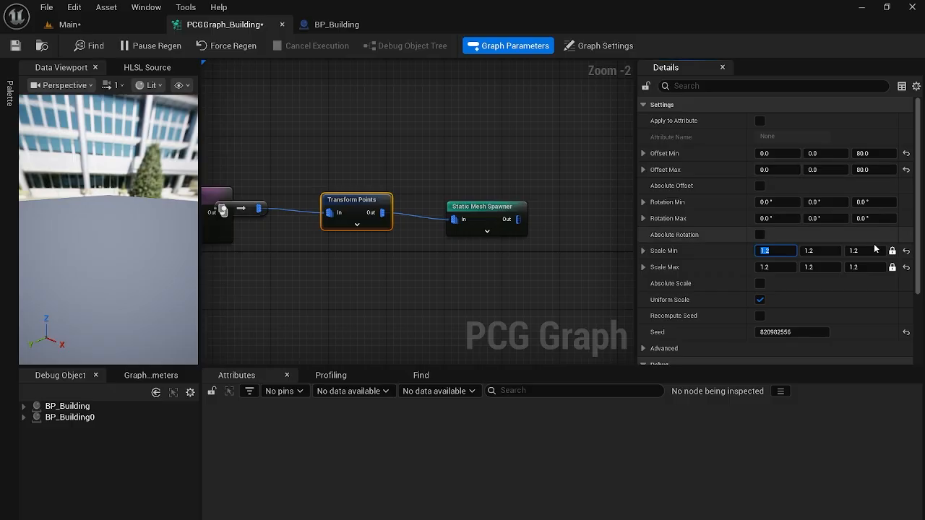
# - Set Offset Min and Offset Max Z to 90 on the roof's Transform Points node and check the roof in the Main level
pyautogui.click(886, 152)
pyautogui.write('90')
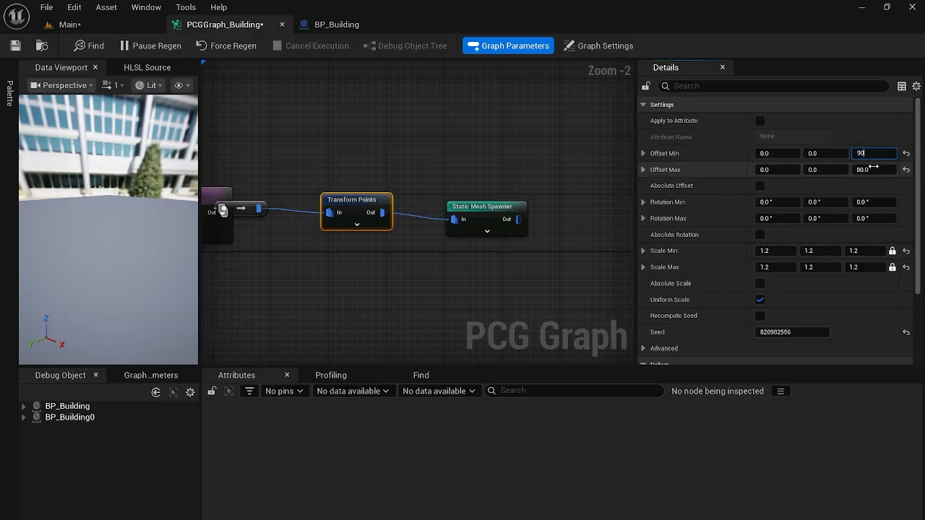
pyautogui.click(874, 169)
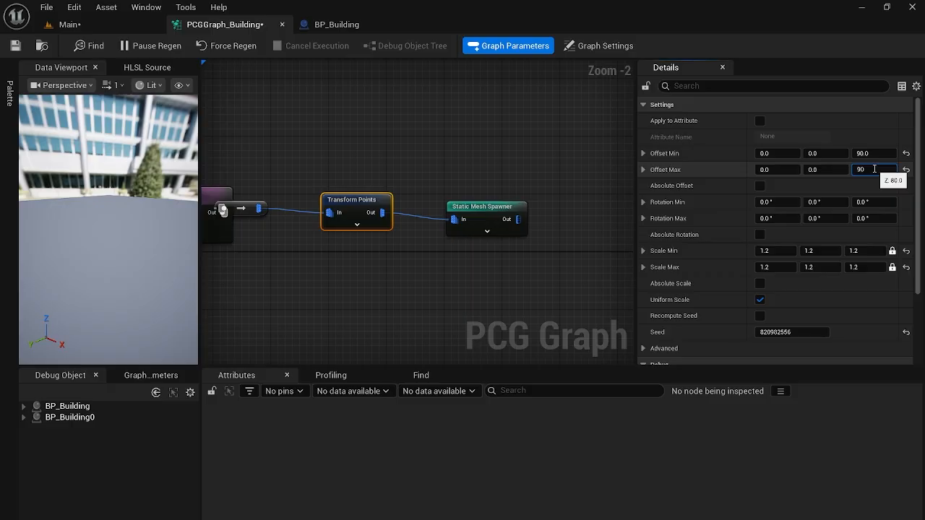
pyautogui.write('90')
pyautogui.press('Return')
pyautogui.click(69, 23)
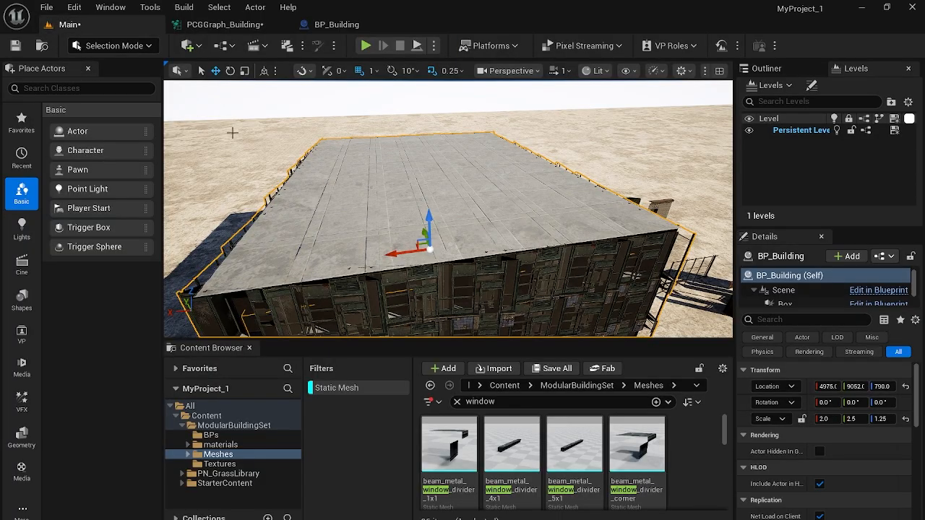
# - Set Offset Min and Offset Max Z to 92 on the roof's Transform Points node and check the roof in the Main level
pyautogui.click(221, 26)
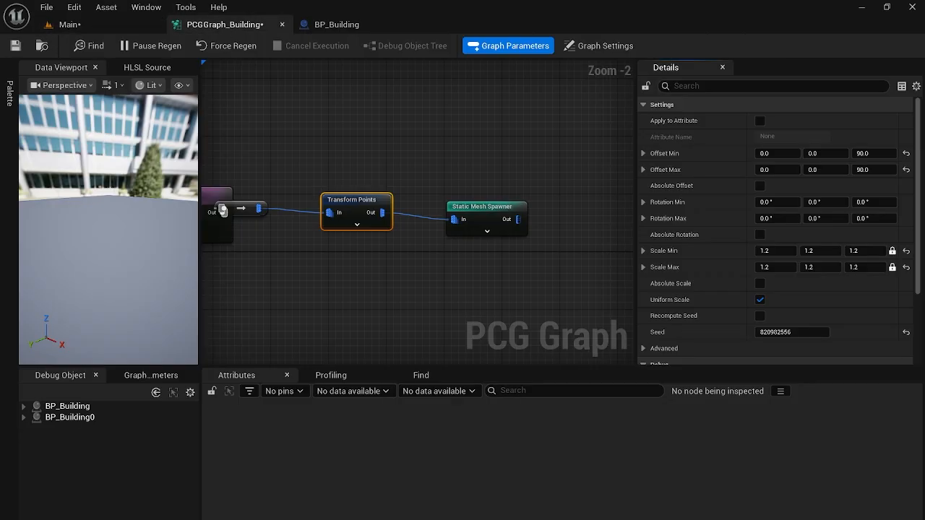
pyautogui.click(867, 153)
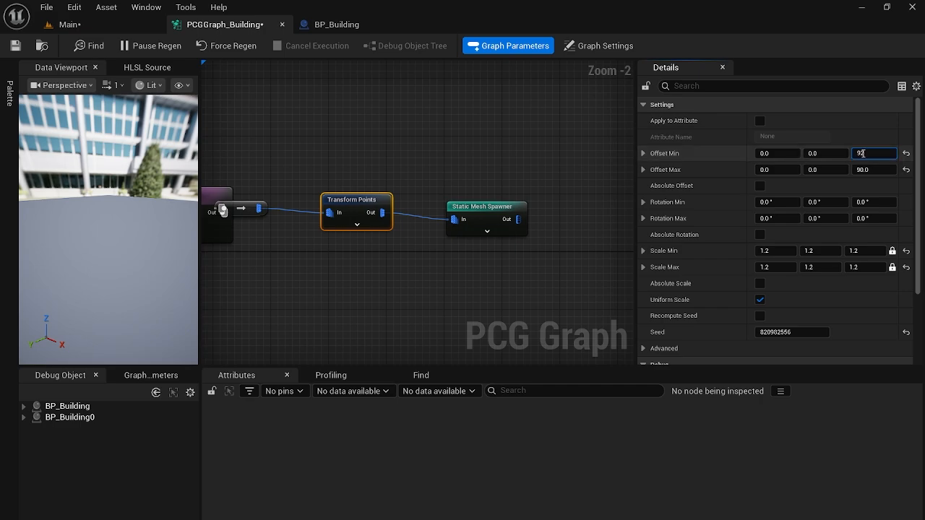
pyautogui.click(875, 170)
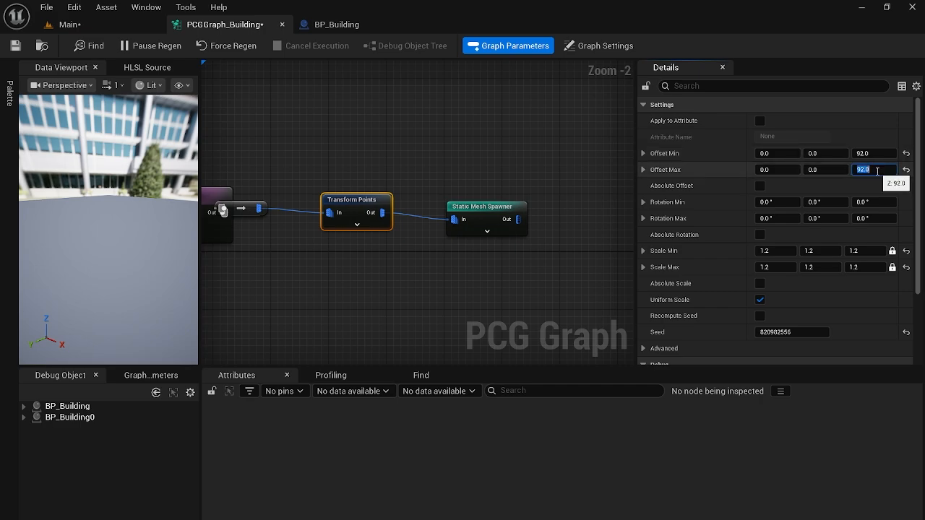
pyautogui.click(69, 24)
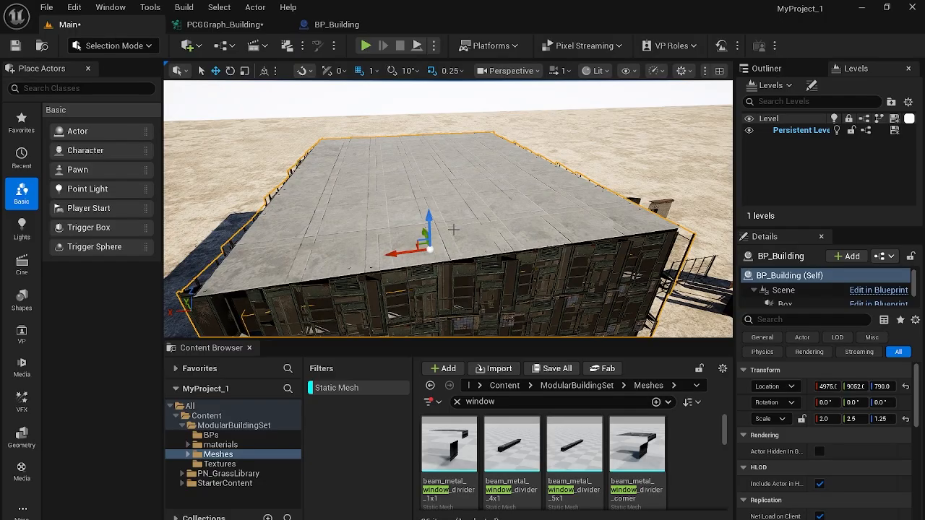
pyautogui.moveTo(453, 230)
pyautogui.mouseDown(button='right')
pyautogui.moveTo(433, 217)
pyautogui.moveTo(441, 220)
pyautogui.mouseUp(button='right')
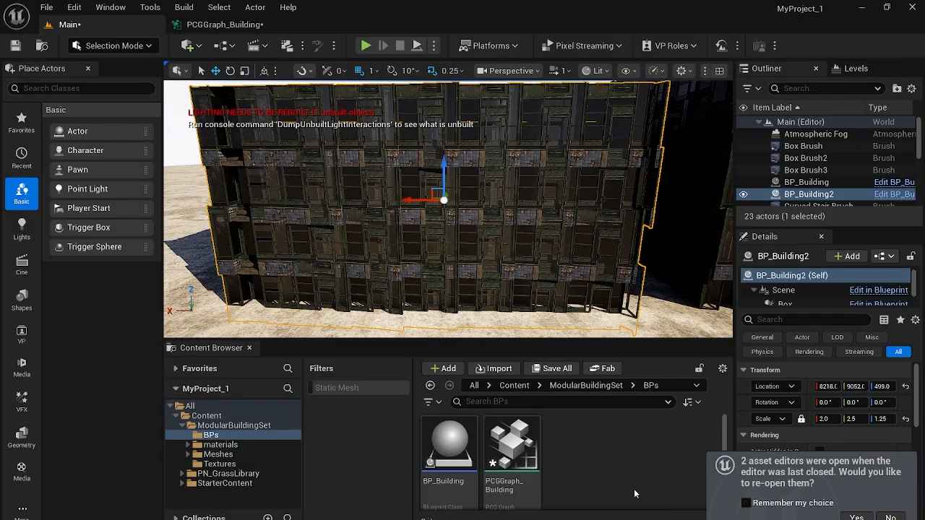
# - Create an Actor Blueprint class named BP_Door in the BPs folder and open it for editing
pyautogui.rightClick(623, 467)
pyautogui.moveTo(640, 459)
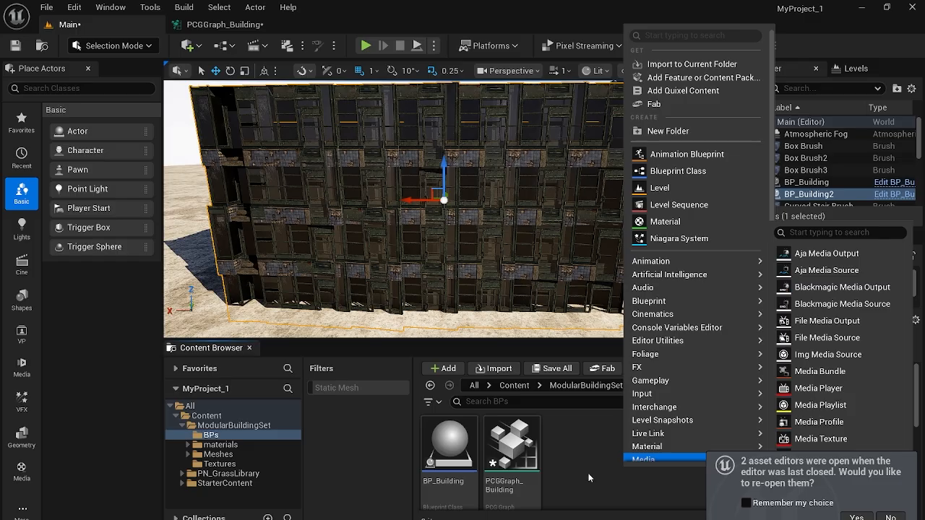
pyautogui.click(689, 172)
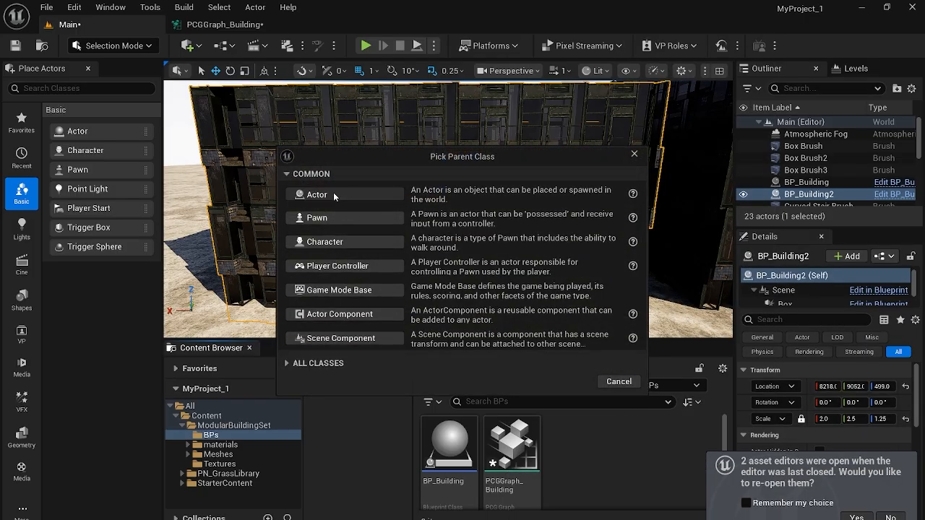
pyautogui.click(333, 192)
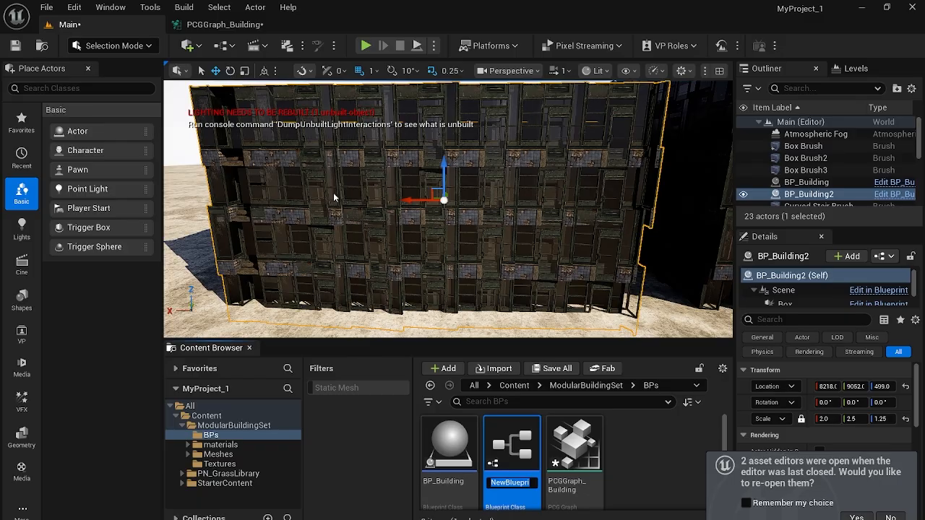
pyautogui.write('BP_Door')
pyautogui.press('Return')
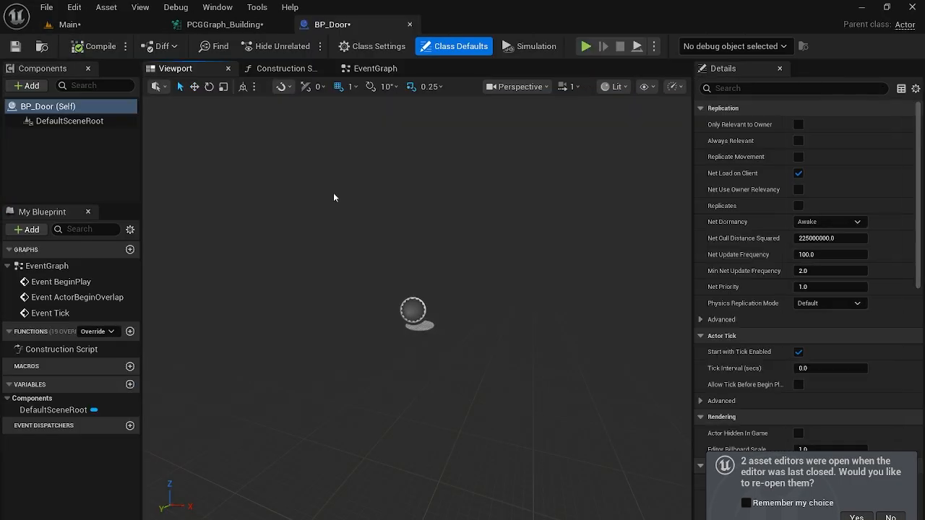
# - Add a Box Collision component to BP_Door under its default scene root
pyautogui.click(34, 88)
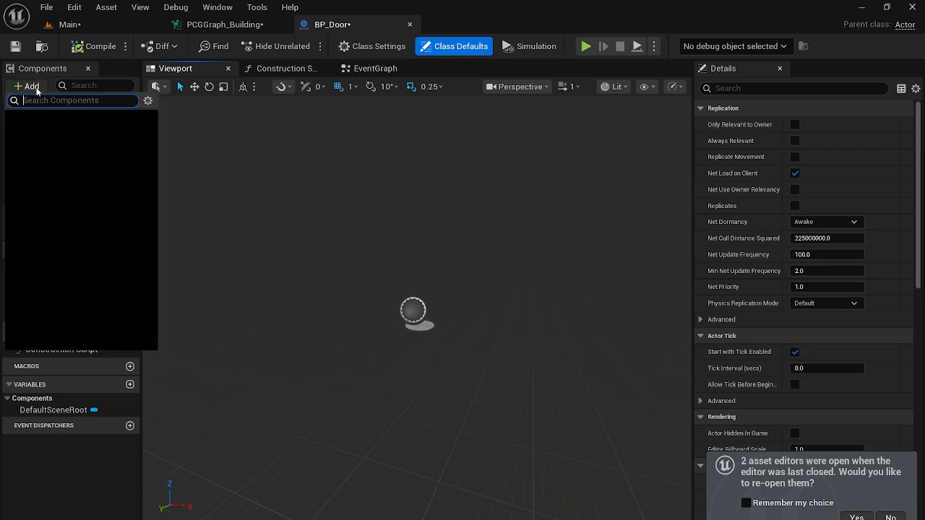
pyautogui.write('box')
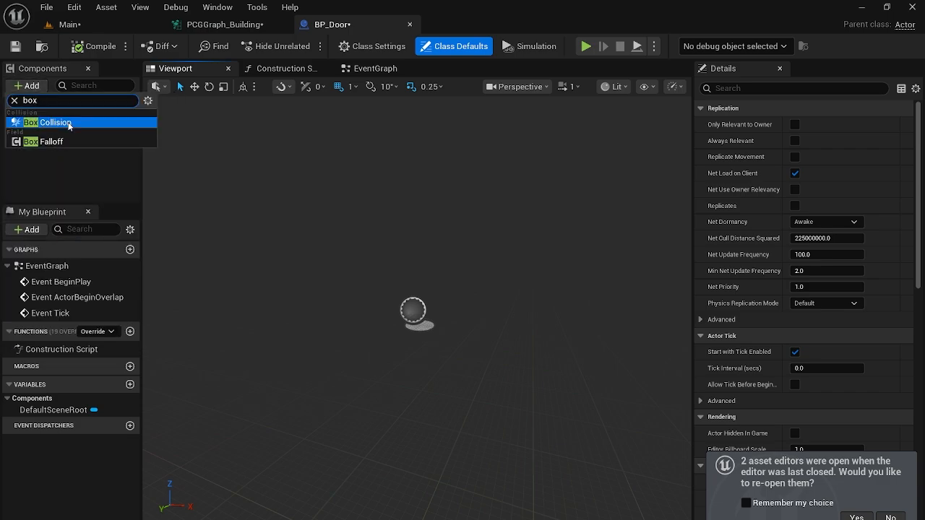
pyautogui.click(69, 123)
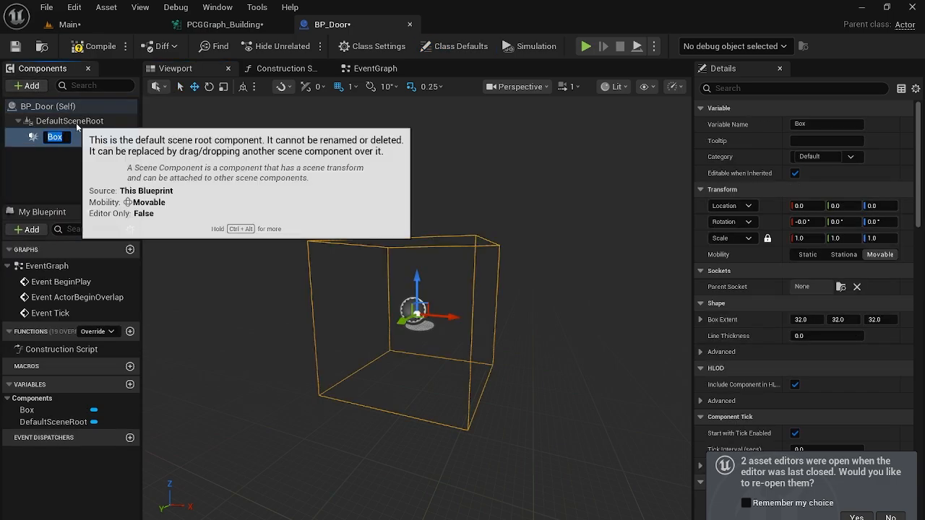
# - Add the actor tag Door to BP_Door's class defaults, save the blueprint, and locate it in the Content Browser
pyautogui.click(48, 106)
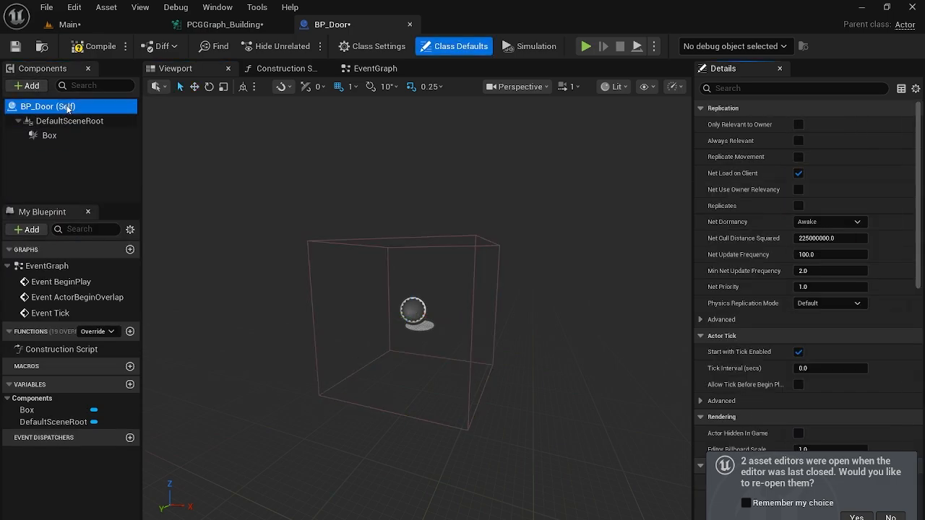
pyautogui.click(768, 89)
pyautogui.write('tag')
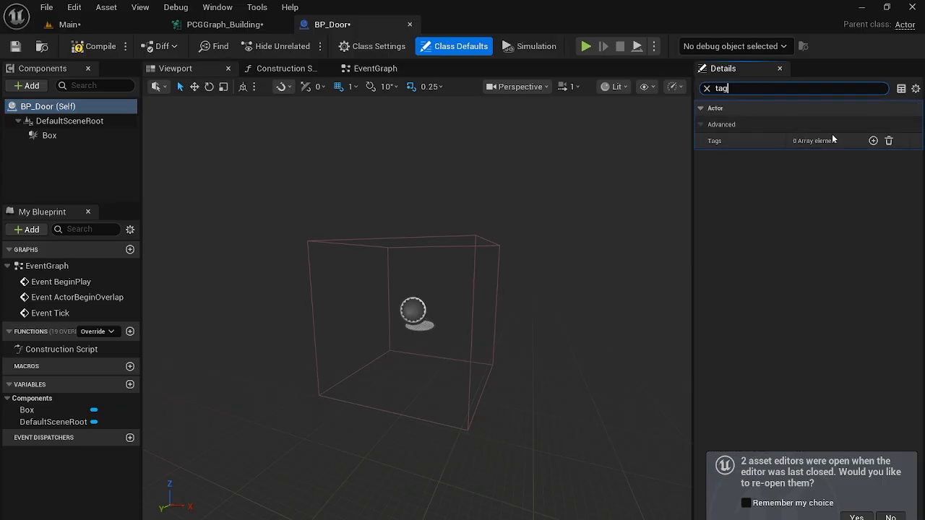
pyautogui.click(874, 141)
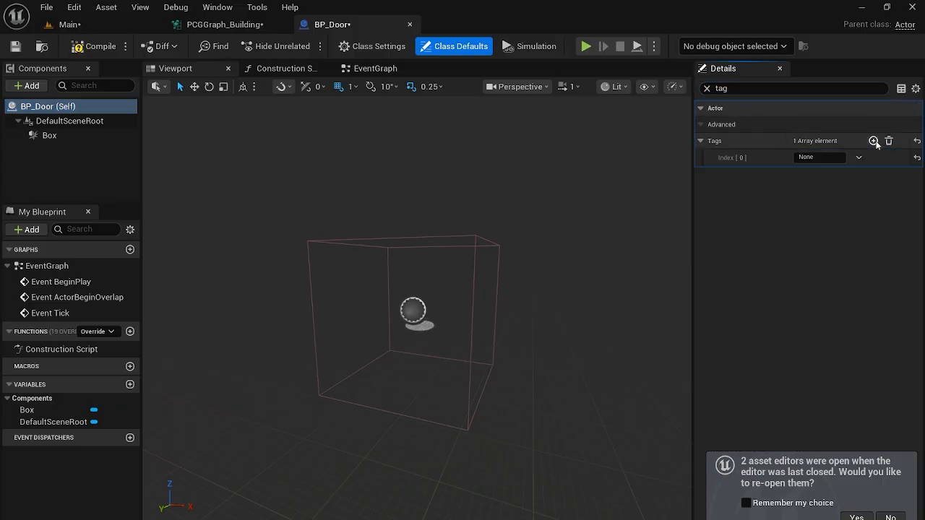
pyautogui.click(836, 156)
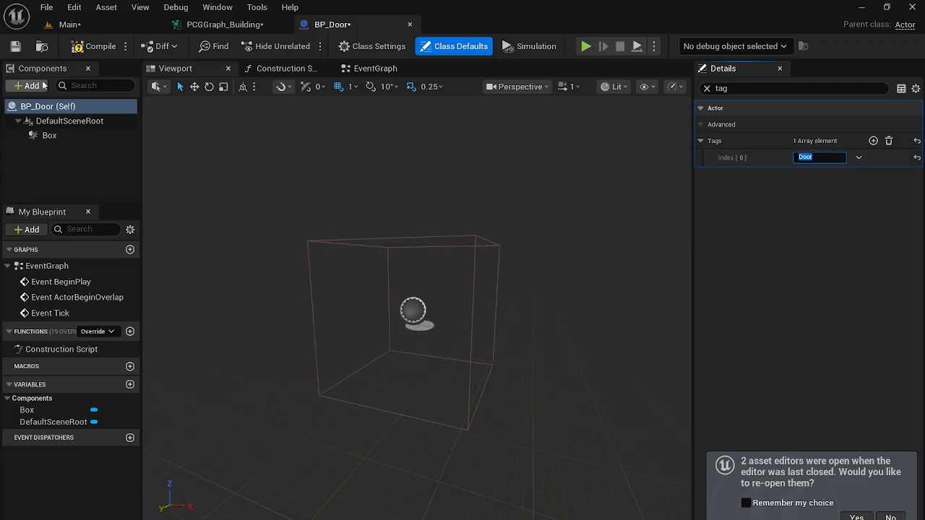
pyautogui.press('Return')
pyautogui.click(16, 45)
pyautogui.click(41, 45)
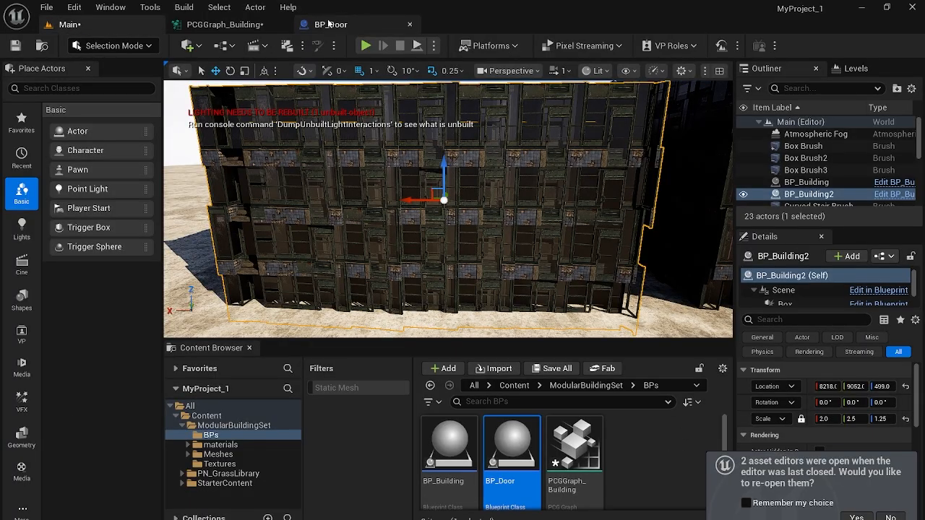
# - Add a Get Actor Data node to PCGGraph_Building and place it below the wall branch's Transform Points node
pyautogui.click(231, 23)
pyautogui.moveTo(524, 233); pyautogui.dragTo(584, 207, button='right')
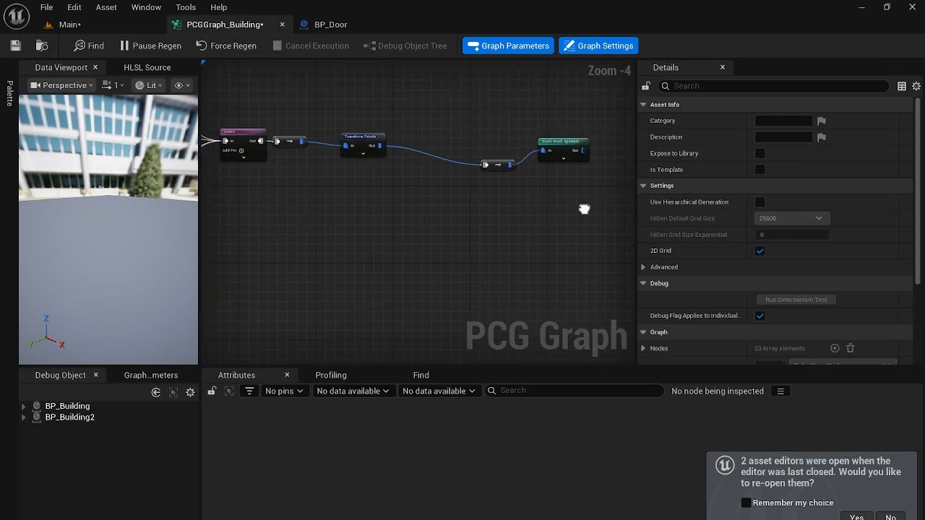
pyautogui.scroll(2, 473, 257)
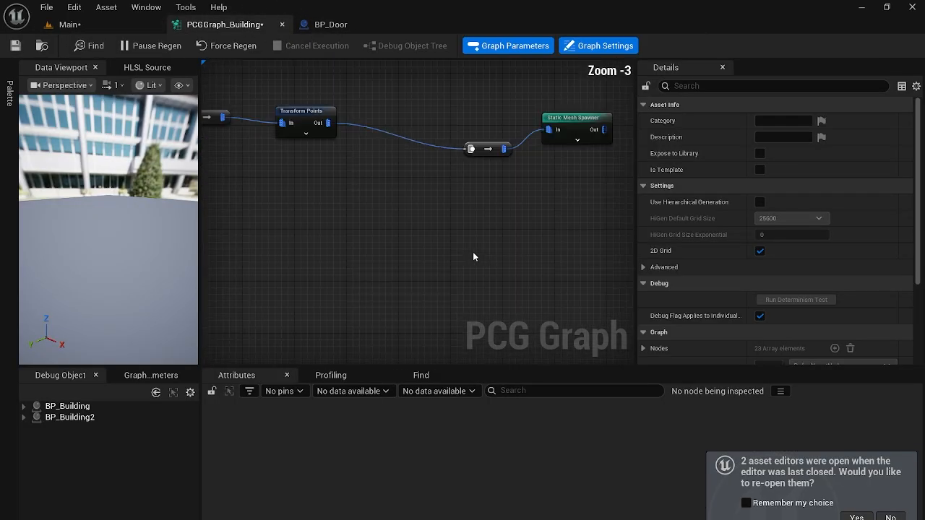
pyautogui.rightClick(388, 243)
pyautogui.write('get')
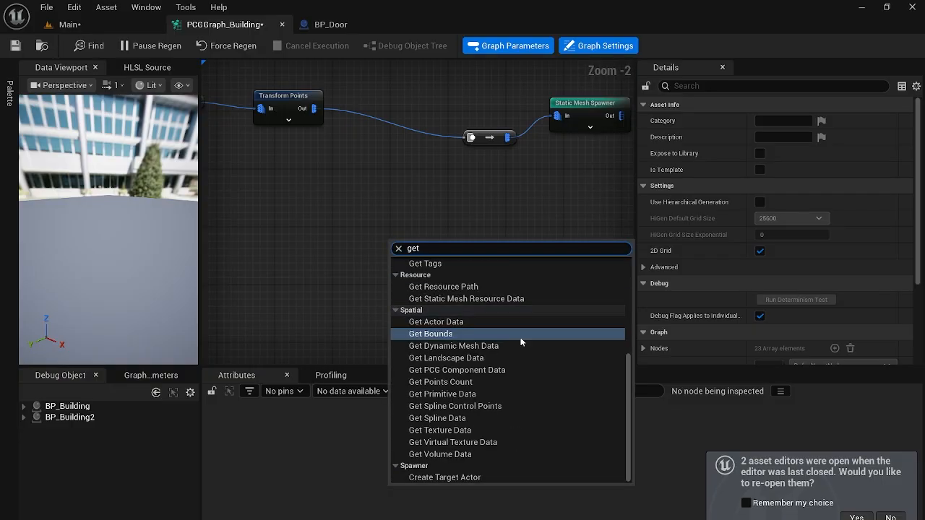
pyautogui.click(500, 322)
pyautogui.moveTo(443, 263); pyautogui.dragTo(454, 304, button='right')
pyautogui.moveTo(454, 305); pyautogui.dragTo(363, 263)
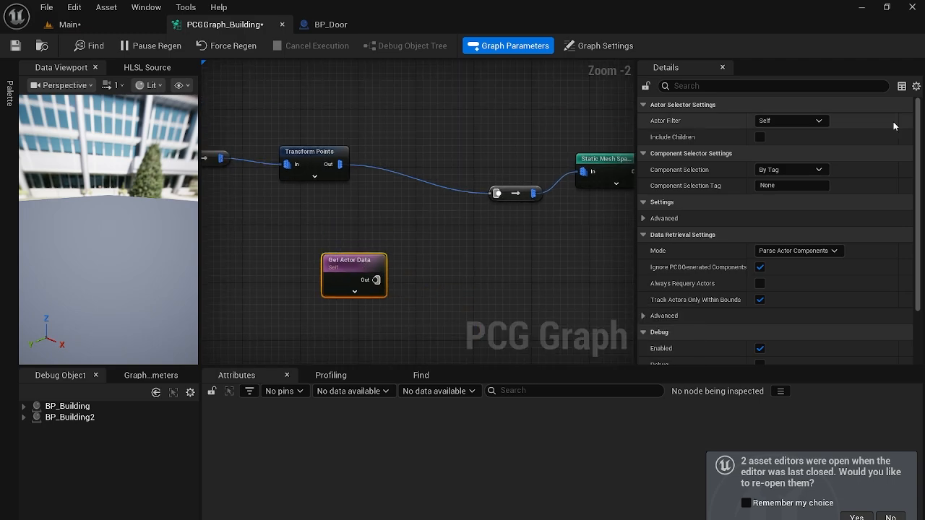
# - Set Get Actor Data to filter All World Actors by the tag Door, with Must Overlap Self and Select Multiple enabled
pyautogui.click(824, 124)
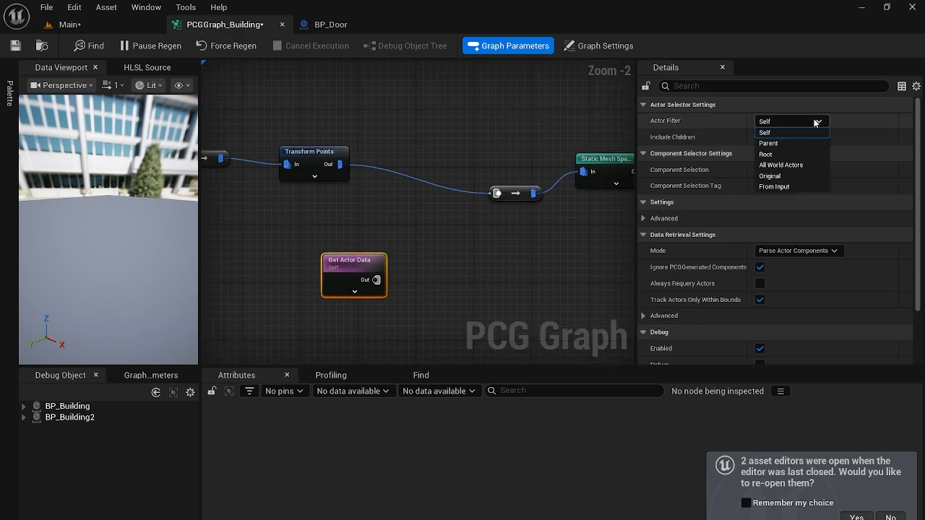
pyautogui.click(820, 165)
pyautogui.click(761, 138)
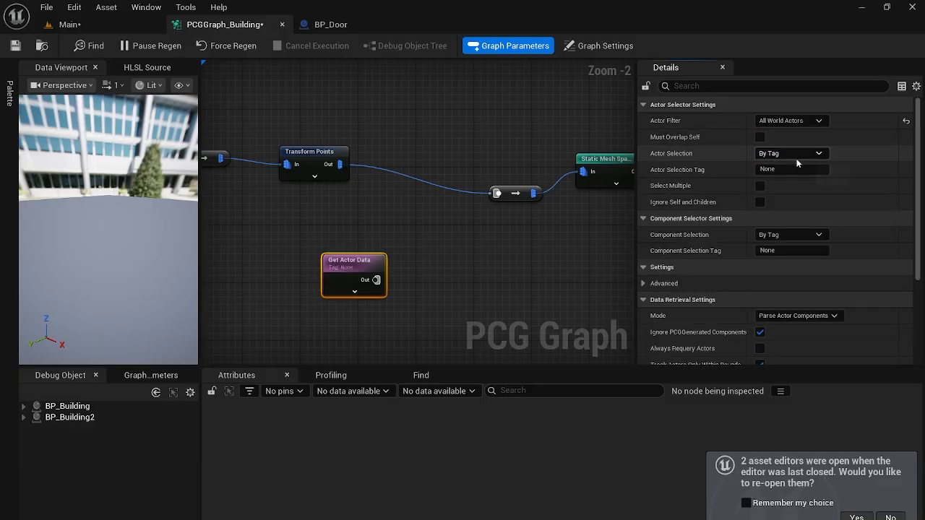
pyautogui.click(777, 169)
pyautogui.click(760, 185)
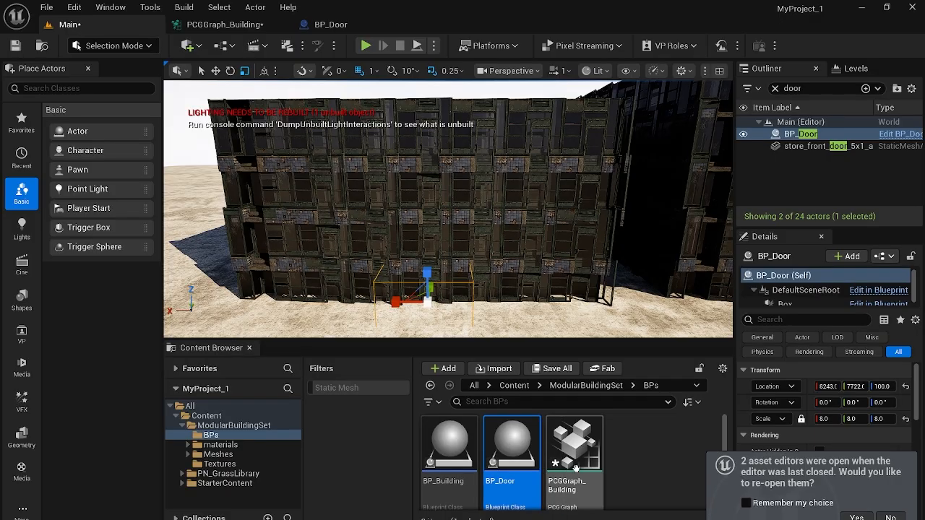
# - Replace the BP_Door actor in the Main level with a new one at the base of the building's front wall, scaled uniformly to 7.25
pyautogui.press('Delete')
pyautogui.moveTo(512, 473); pyautogui.dragTo(414, 305)
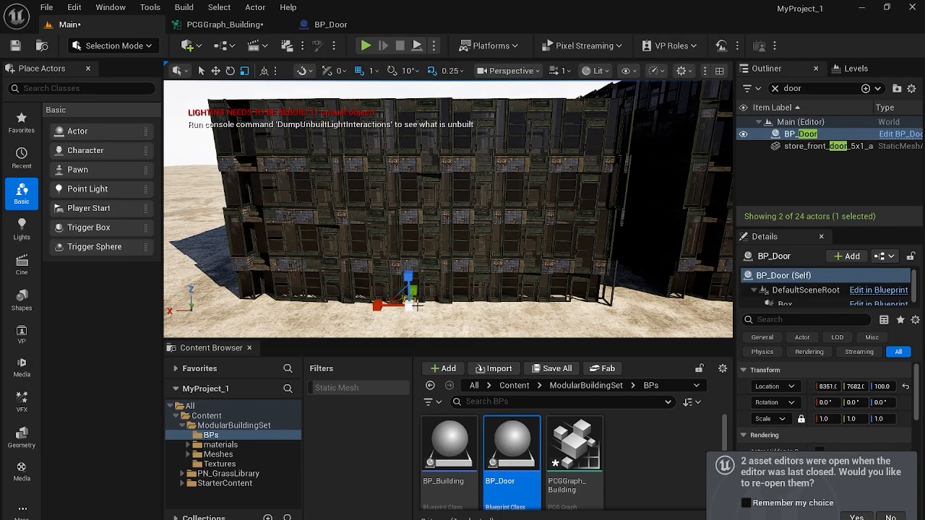
pyautogui.moveTo(409, 306); pyautogui.dragTo(450, 278)
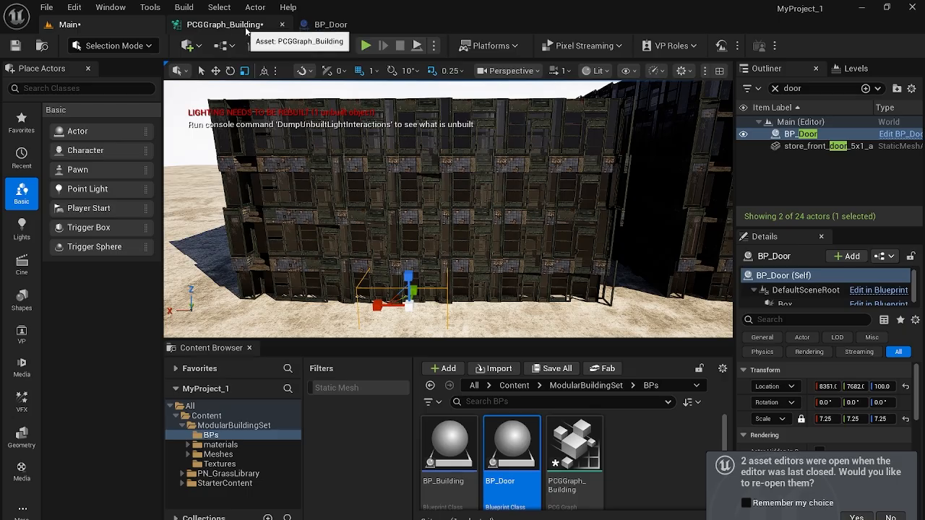
# - Add a Difference node in PCGGraph_Building, with Transform Points feeding its Source and Get Actor Data feeding its Differences input
pyautogui.click(224, 24)
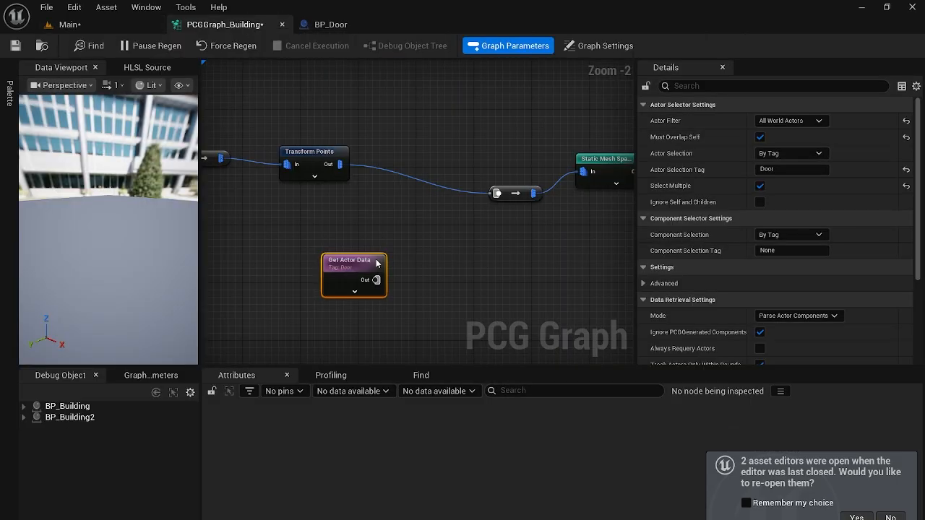
pyautogui.moveTo(482, 257); pyautogui.dragTo(429, 269, button='right')
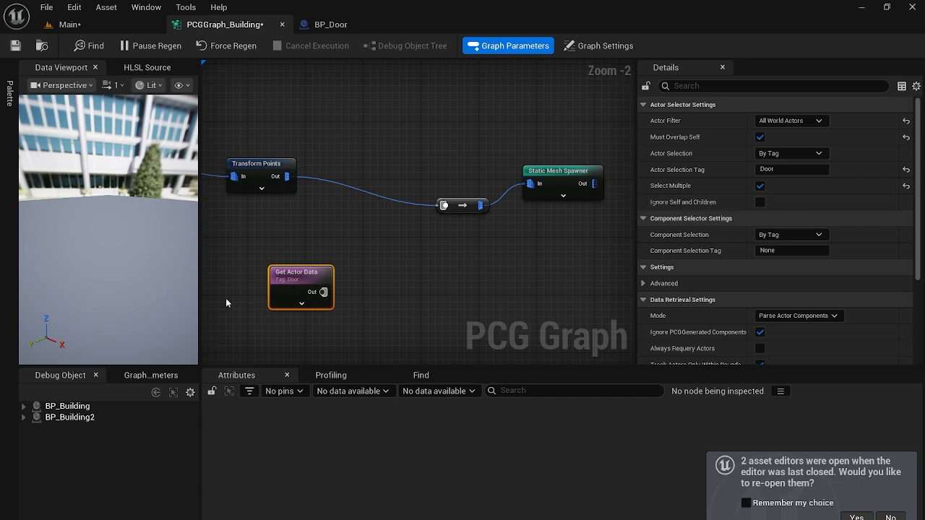
pyautogui.moveTo(318, 293); pyautogui.dragTo(376, 269)
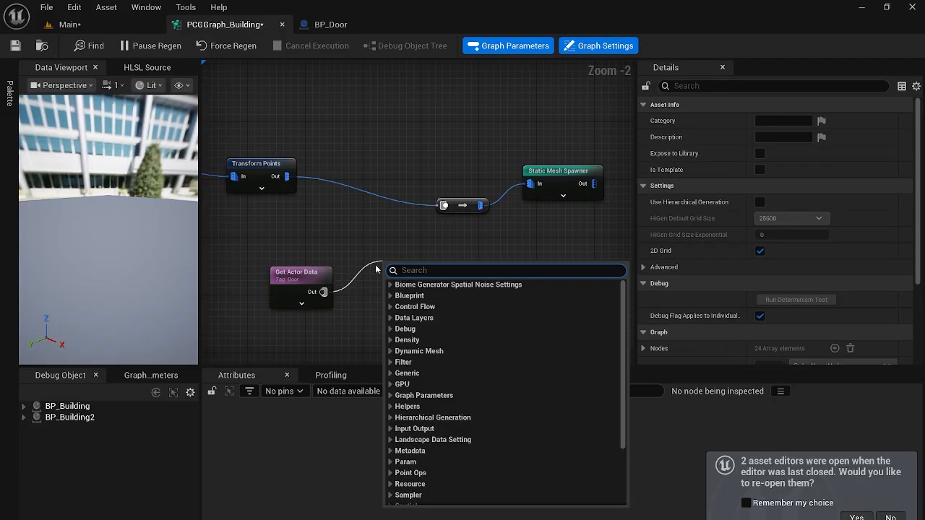
pyautogui.write('diff')
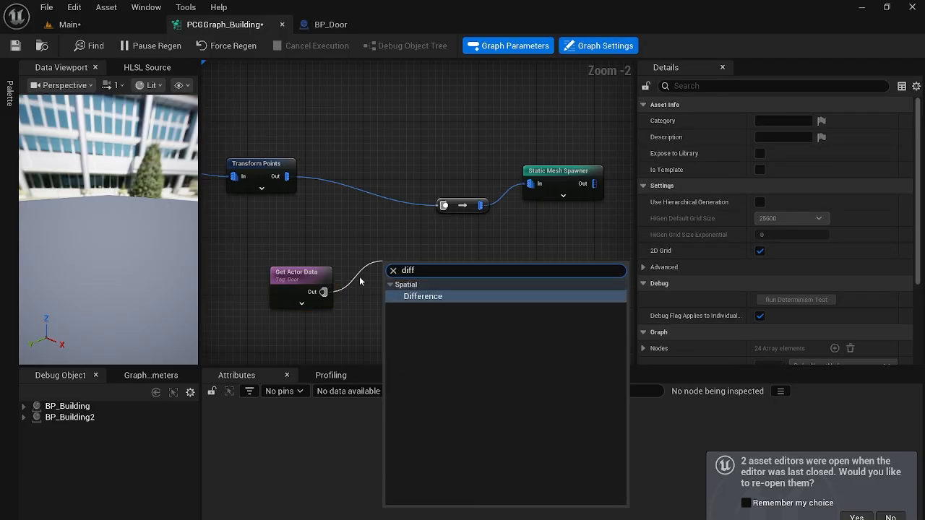
pyautogui.click(437, 297)
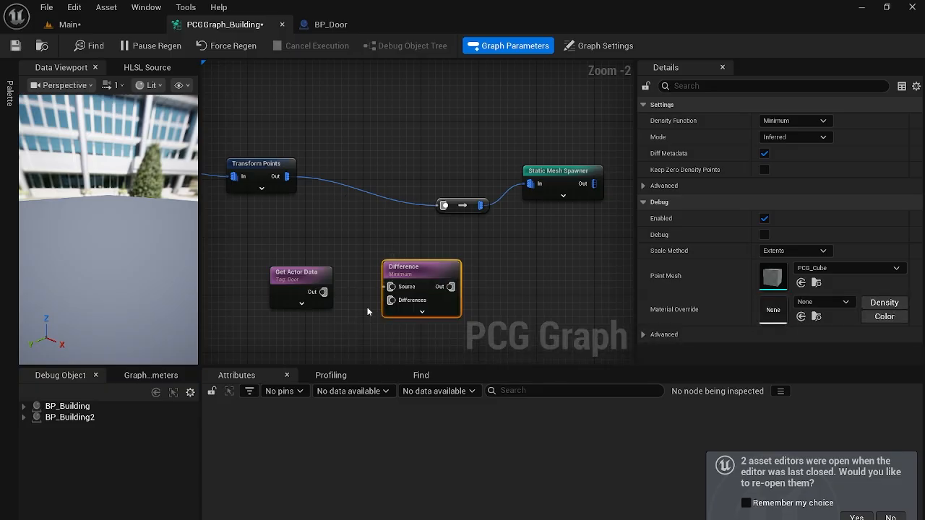
pyautogui.moveTo(323, 292); pyautogui.dragTo(391, 300)
pyautogui.moveTo(287, 176); pyautogui.dragTo(391, 287)
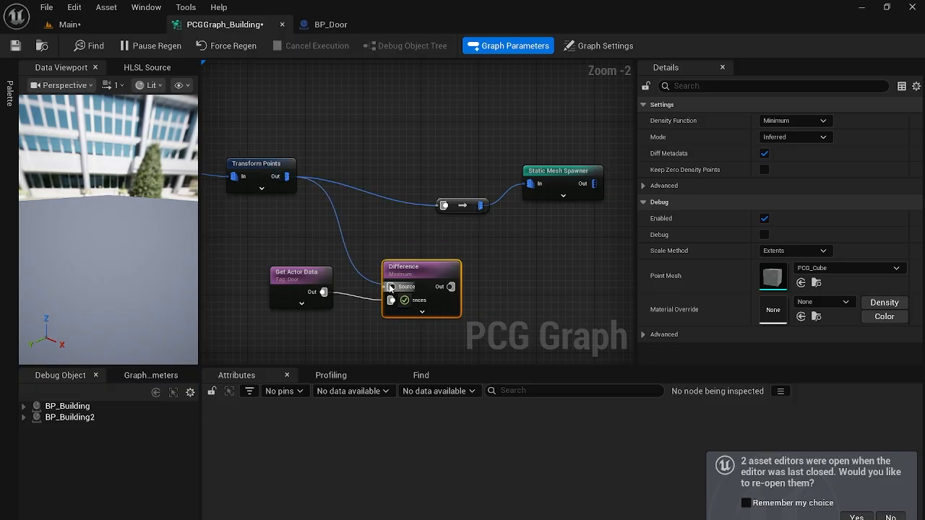
# - Delete the conversion node between Transform Points and the Static Mesh Spawner, and connect the Difference output to the spawner instead
pyautogui.moveTo(364, 151); pyautogui.dragTo(497, 230)
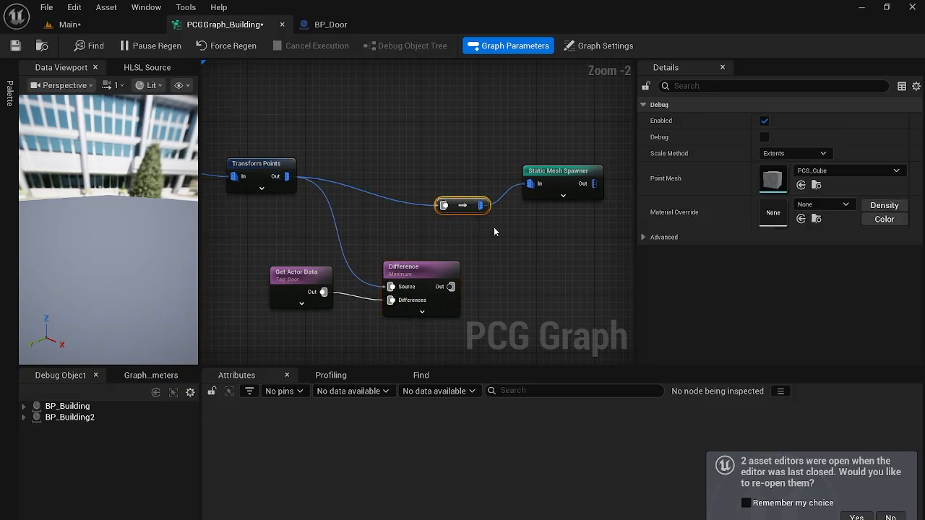
pyautogui.press('Delete')
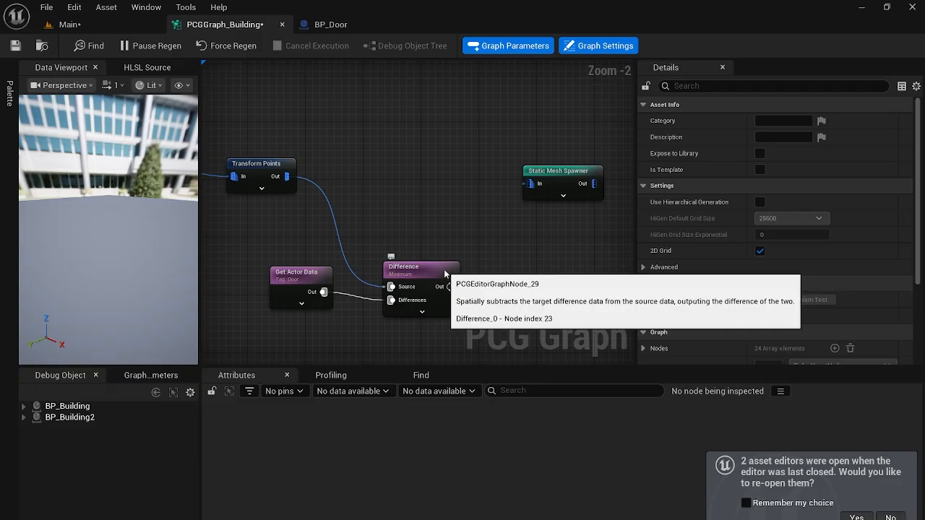
pyautogui.moveTo(447, 276); pyautogui.dragTo(534, 186)
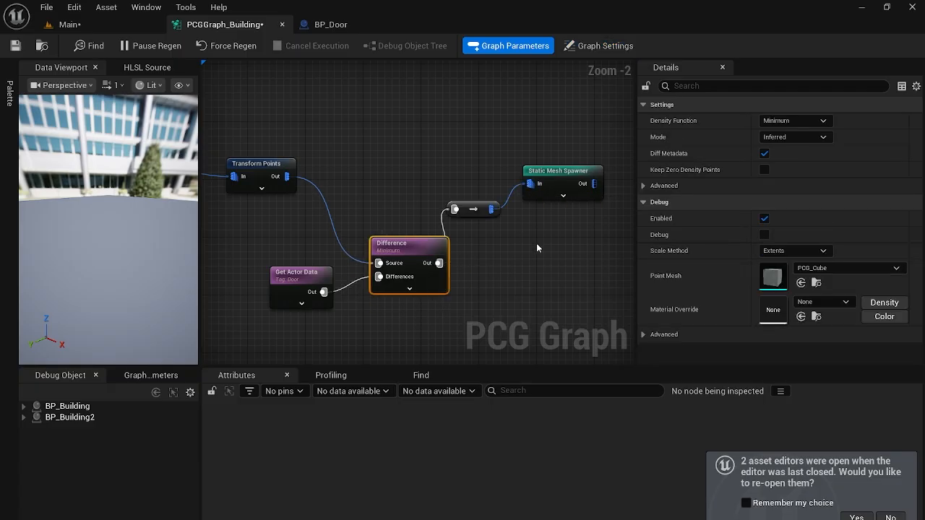
# - Enlarge the BP_Door actor in the Main level to a scale of 15.75, 13.5, 7.5 and shift it along the front wall to about X 8271
pyautogui.click(69, 24)
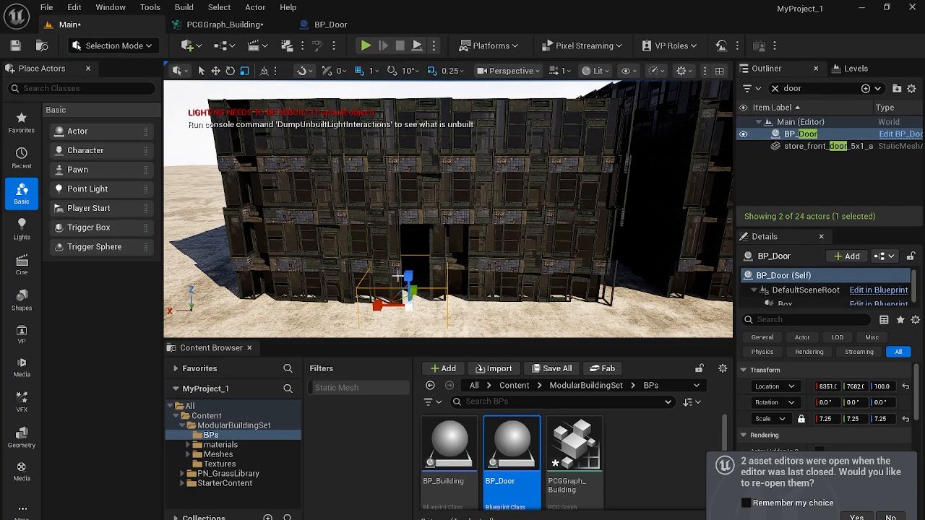
pyautogui.moveTo(410, 310); pyautogui.dragTo(424, 260)
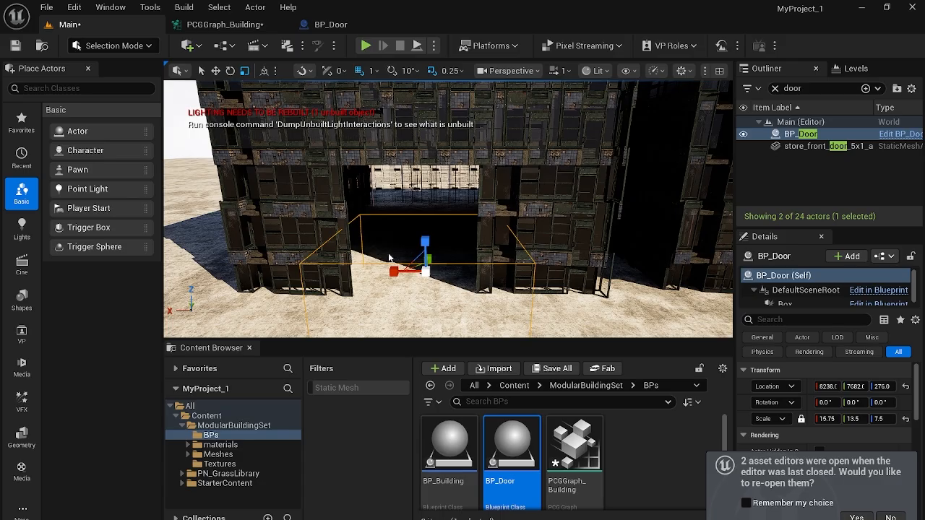
pyautogui.press('w')
pyautogui.moveTo(389, 273)
pyautogui.mouseDown()
pyautogui.moveTo(258, 268)
pyautogui.moveTo(431, 267)
pyautogui.moveTo(381, 273)
pyautogui.moveTo(389, 280)
pyautogui.mouseUp()
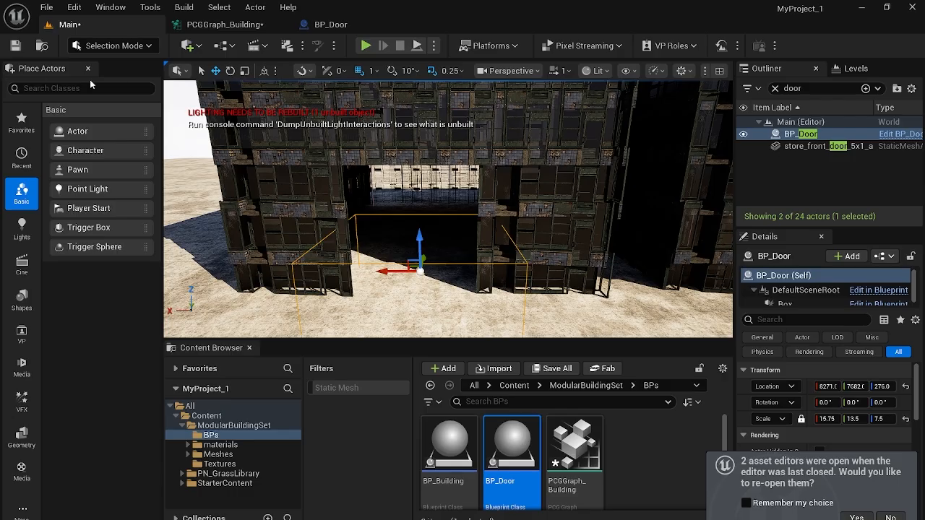
# - Add an Intersection node in PCGGraph_Building, with Transform Points feeding its Primary Source and Get Actor Data feeding Source 1
pyautogui.click(224, 25)
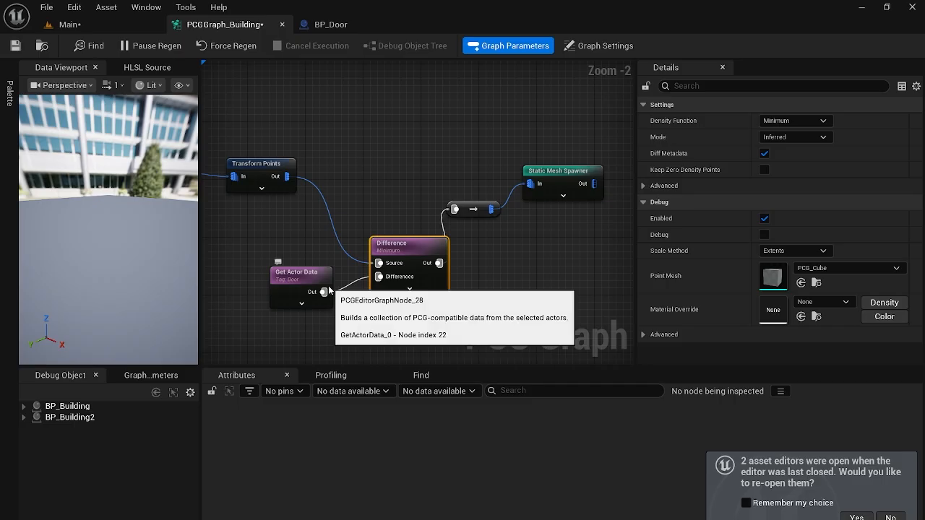
pyautogui.moveTo(283, 180); pyautogui.dragTo(352, 146)
pyautogui.write('in')
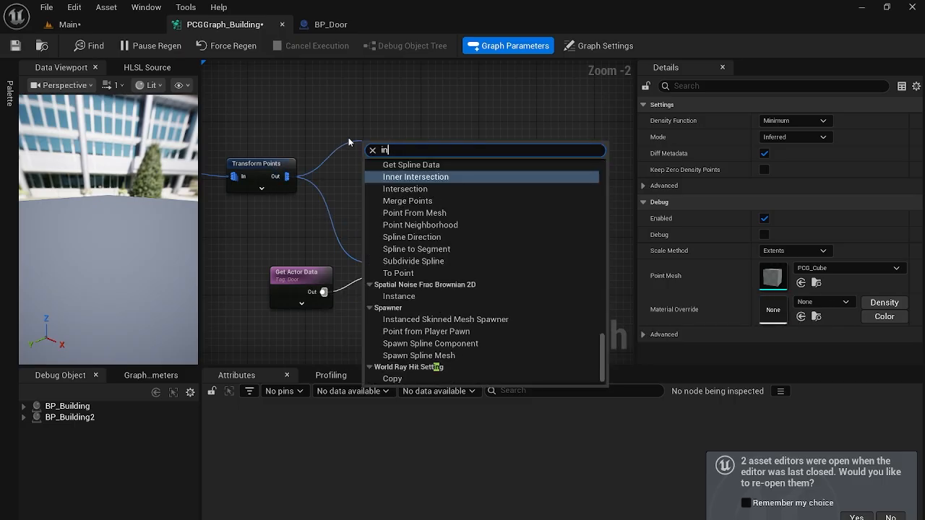
pyautogui.write('t')
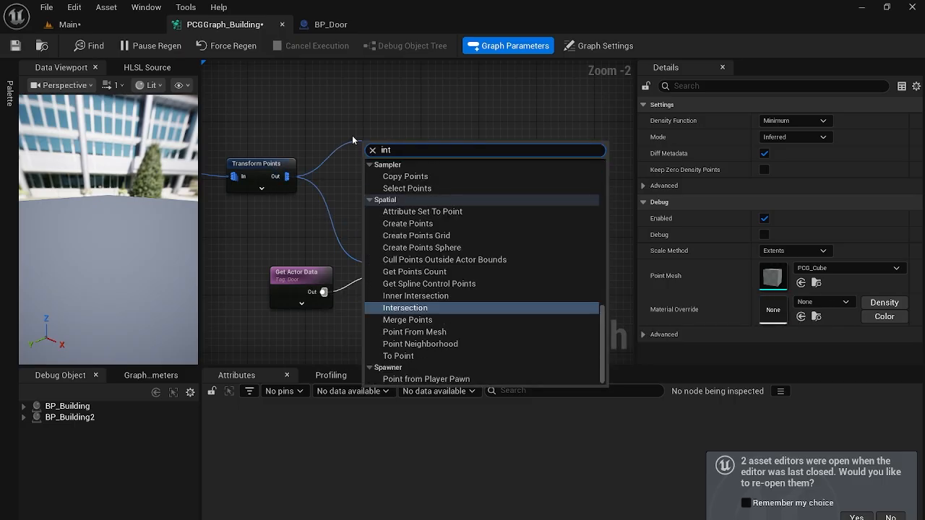
pyautogui.click(446, 307)
pyautogui.moveTo(406, 146); pyautogui.dragTo(407, 126)
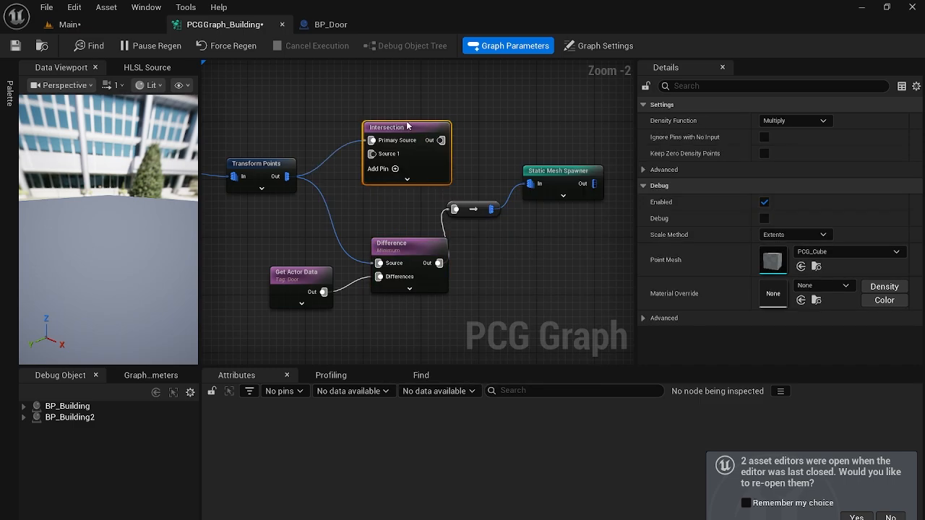
pyautogui.moveTo(324, 292); pyautogui.dragTo(371, 156)
pyautogui.moveTo(592, 117); pyautogui.dragTo(459, 174, button='right')
pyautogui.moveTo(295, 181); pyautogui.dragTo(295, 147)
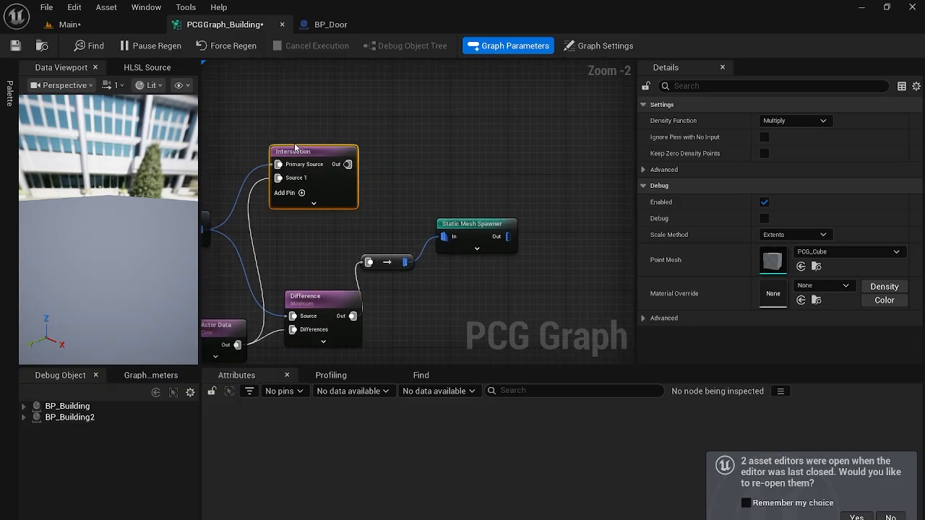
# - Add a second Static Mesh Spawner fed by the Intersection output, and space out the spawner and its conversion node
pyautogui.moveTo(348, 165); pyautogui.dragTo(426, 158)
pyautogui.write('stat')
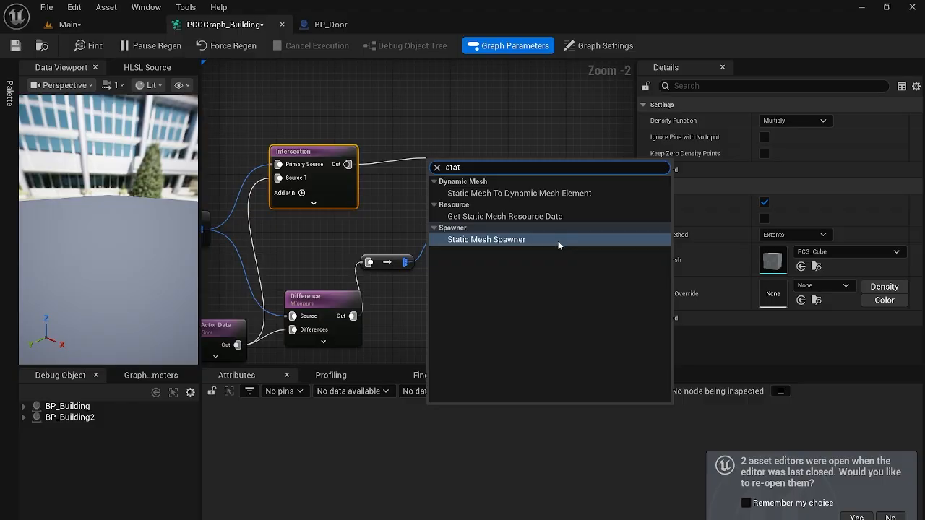
pyautogui.click(558, 240)
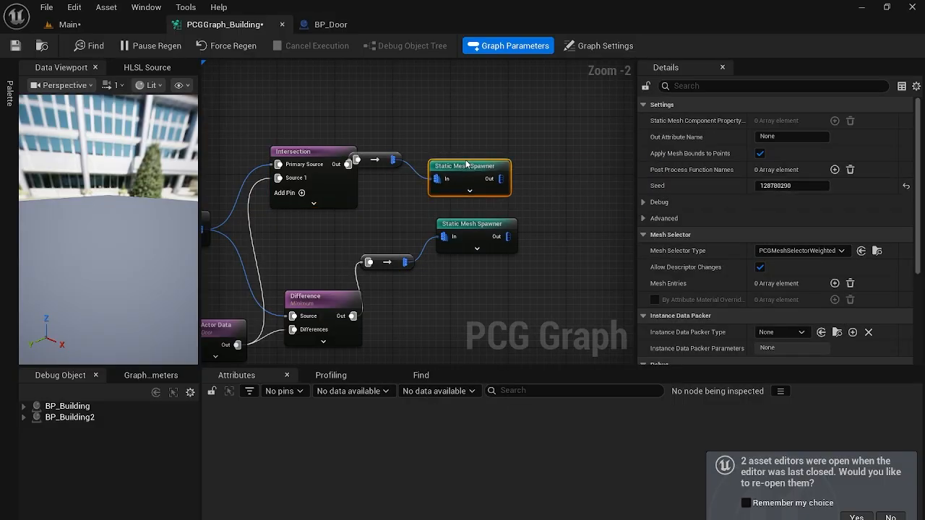
pyautogui.moveTo(467, 164); pyautogui.dragTo(503, 158)
pyautogui.moveTo(375, 159); pyautogui.dragTo(394, 153)
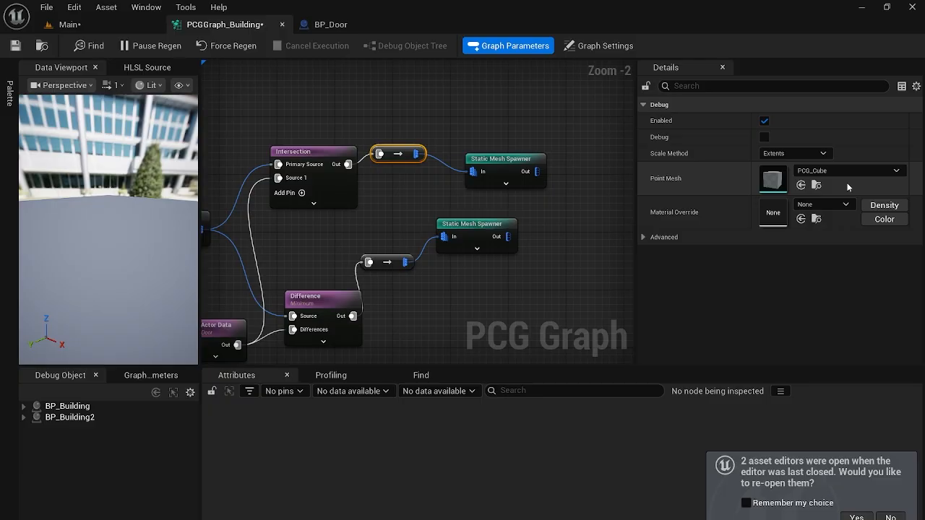
# - Add one mesh entry to the Intersection branch's Static Mesh Spawner and set its static mesh to beam_pillar_metal_1x2
pyautogui.click(505, 167)
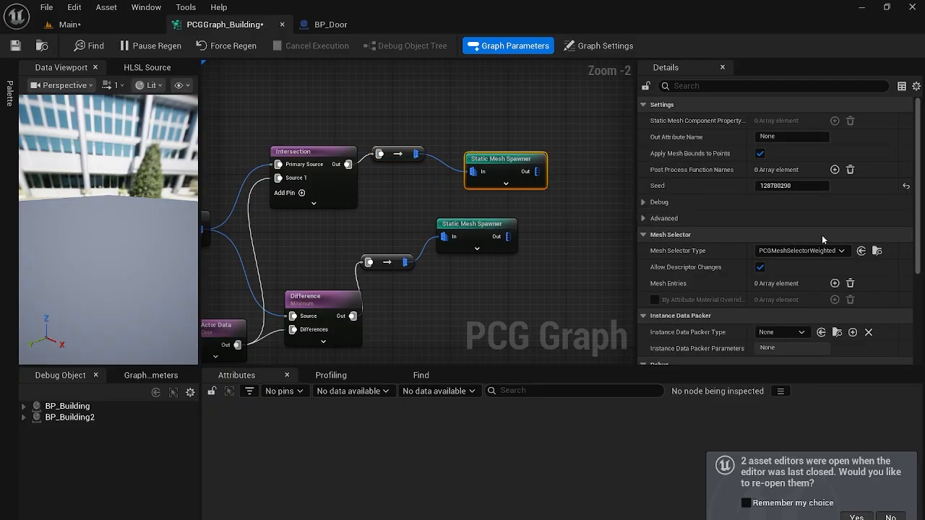
pyautogui.scroll(-2, 793, 299)
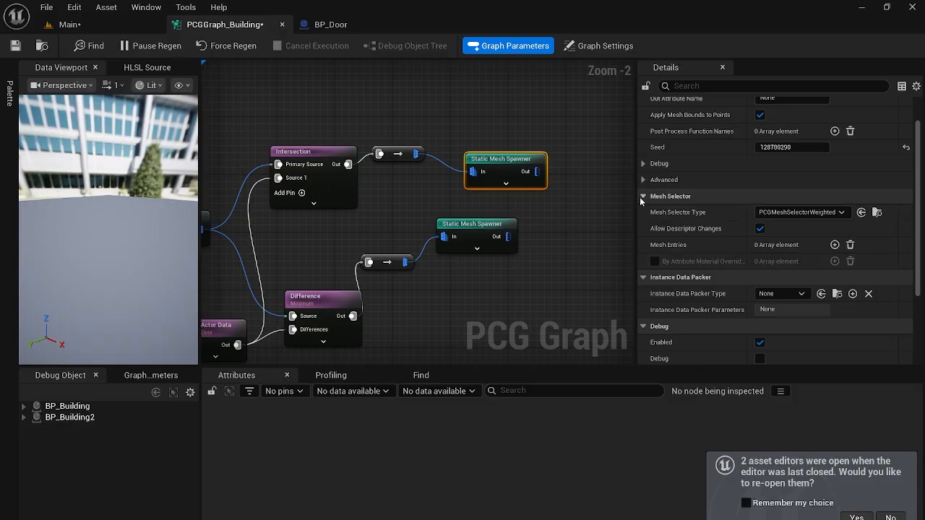
pyautogui.click(835, 244)
pyautogui.click(656, 261)
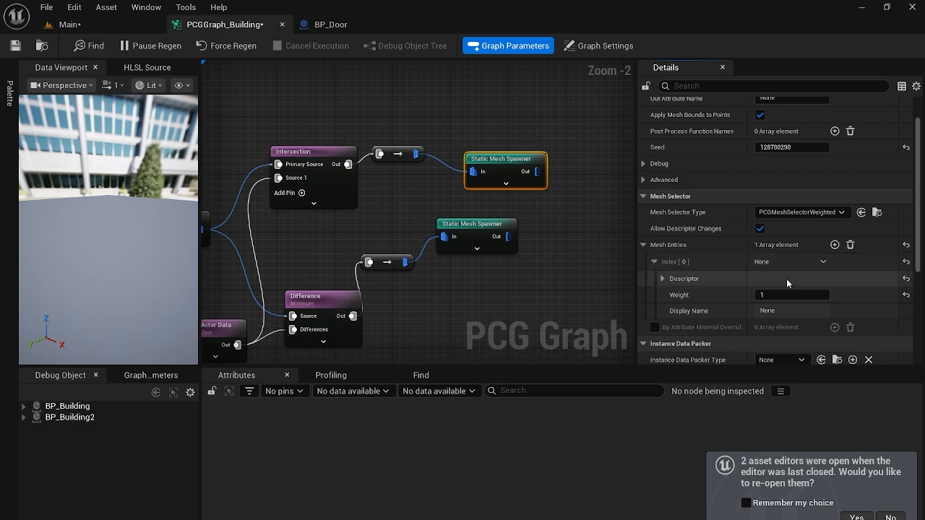
pyautogui.scroll(-2, 777, 279)
pyautogui.click(662, 239)
pyautogui.scroll(-1, 795, 275)
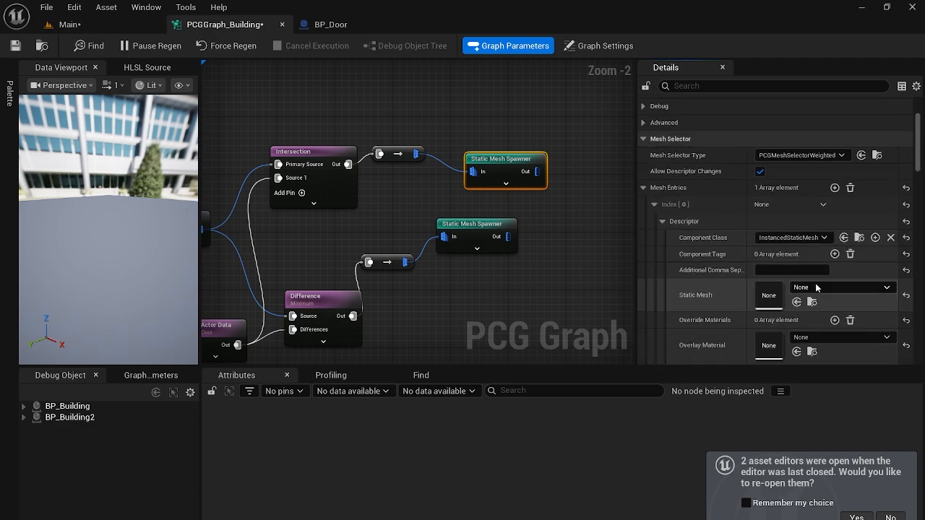
pyautogui.click(838, 288)
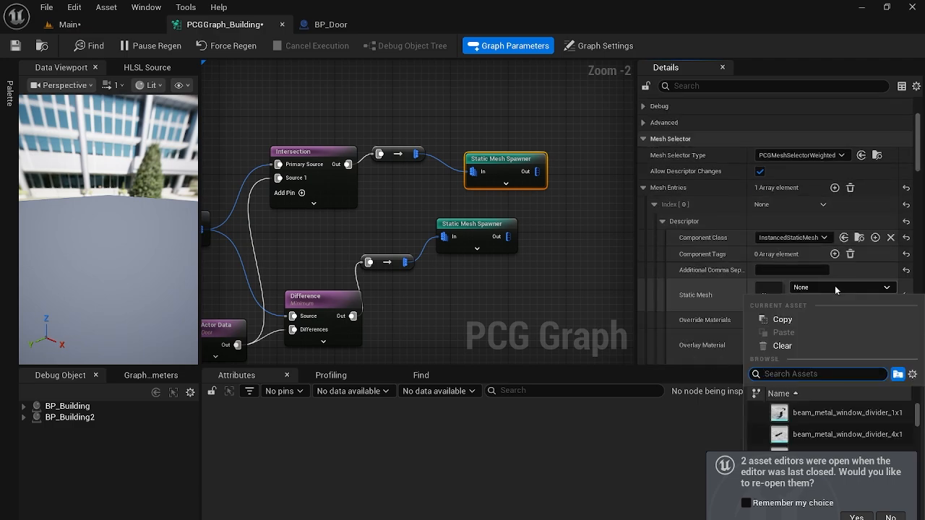
pyautogui.write('p')
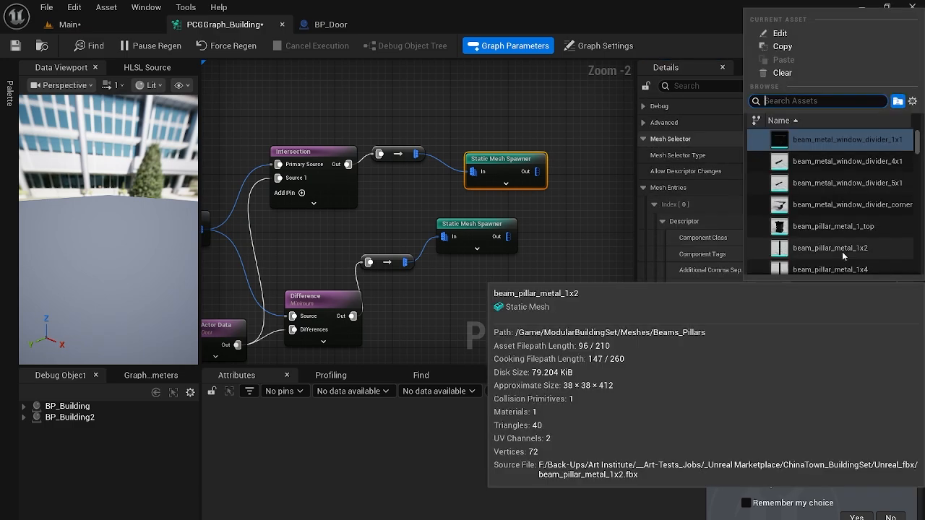
pyautogui.click(842, 252)
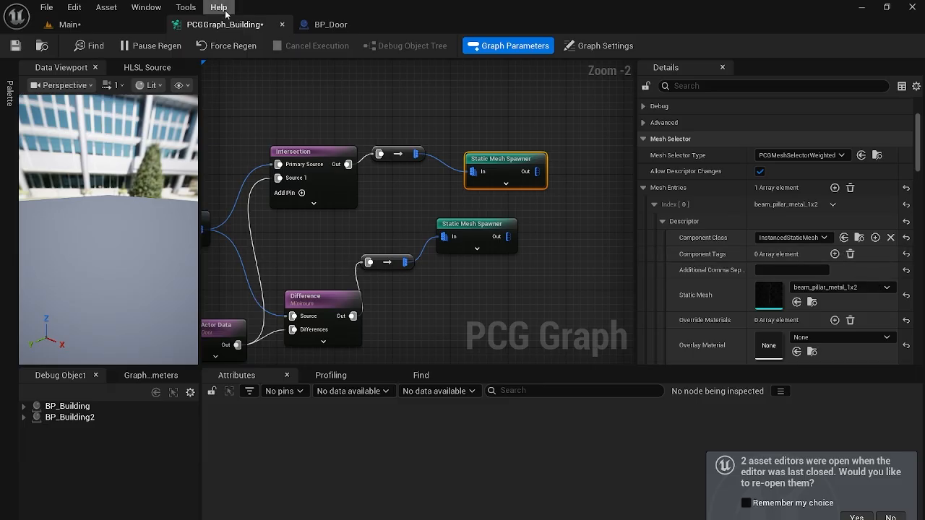
# - Rescale BP_Door in the Main level to 11.75, 9.5, 10.5 and move it along the front wall to about X 8362, Z 401
pyautogui.click(129, 28)
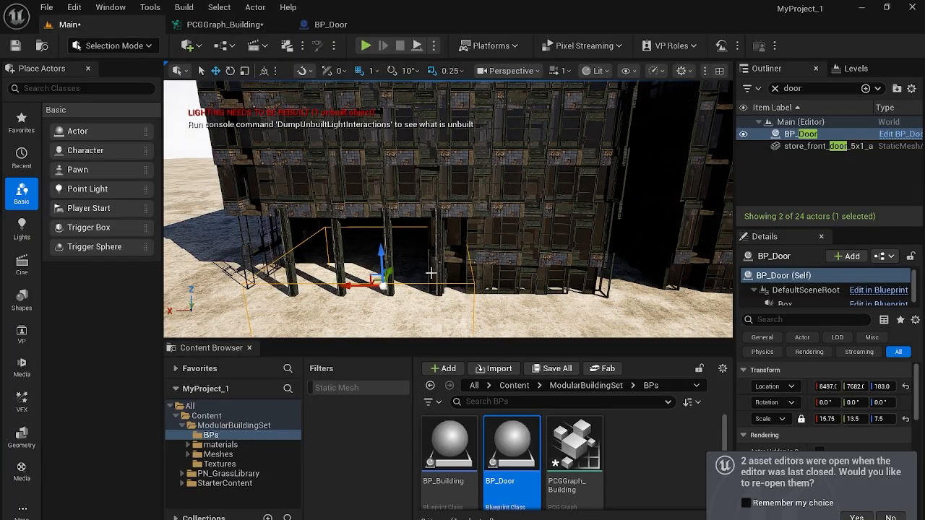
pyautogui.moveTo(349, 286); pyautogui.dragTo(499, 287)
pyautogui.press('r')
pyautogui.press('w')
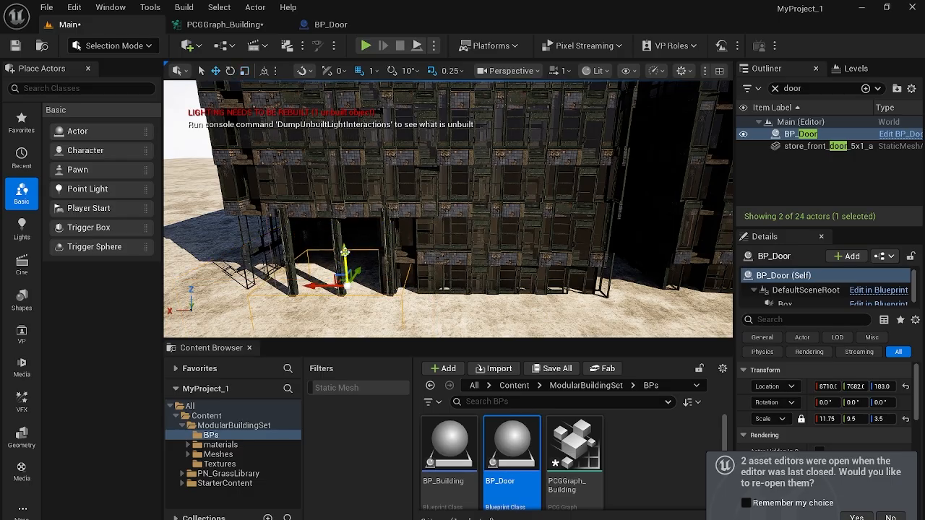
pyautogui.moveTo(345, 252); pyautogui.dragTo(343, 185)
pyautogui.press('r')
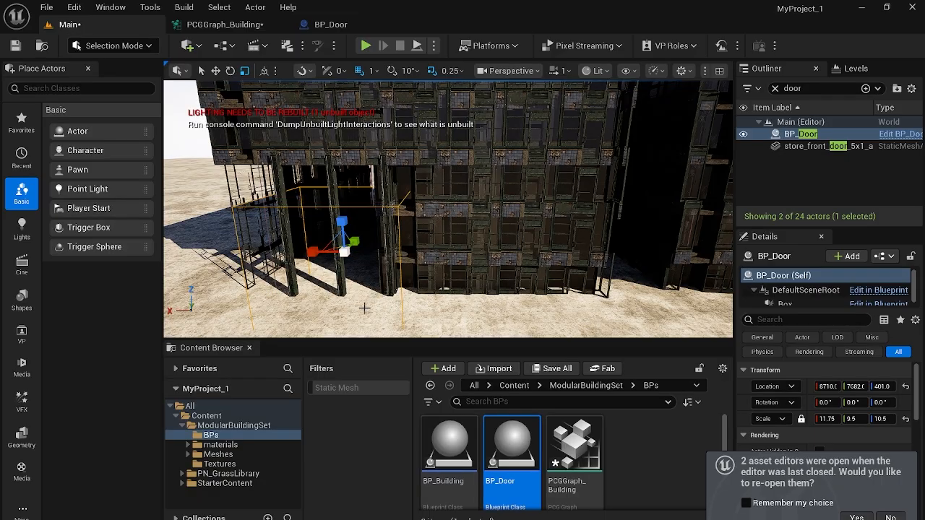
pyautogui.moveTo(313, 251); pyautogui.dragTo(272, 236)
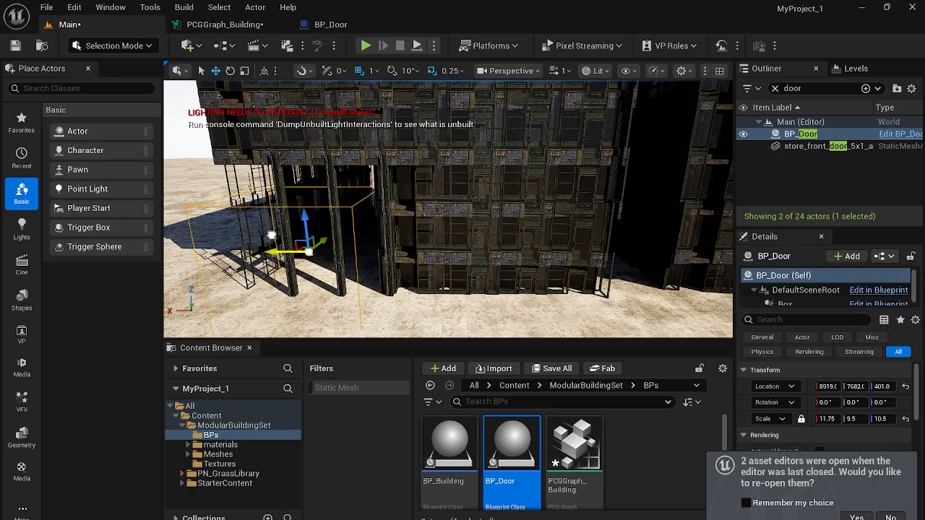
pyautogui.moveTo(279, 253); pyautogui.dragTo(368, 256)
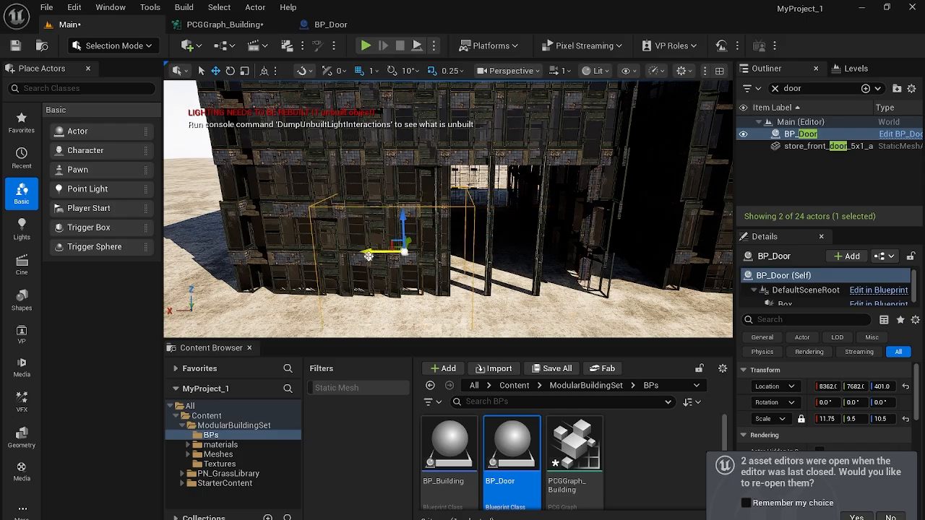
# - Reduce BP_Door's Z scale to 7.25, move it to about X 7986, Z 528 on the front wall, and deselect it
pyautogui.press('r')
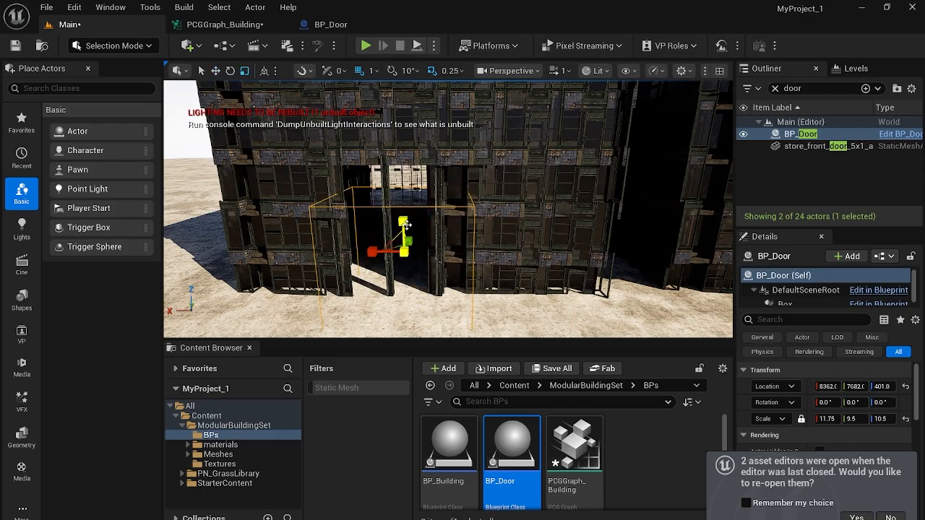
pyautogui.moveTo(404, 211); pyautogui.dragTo(395, 175)
pyautogui.press('w')
pyautogui.moveTo(403, 181); pyautogui.dragTo(406, 178, button='right')
pyautogui.press('w')
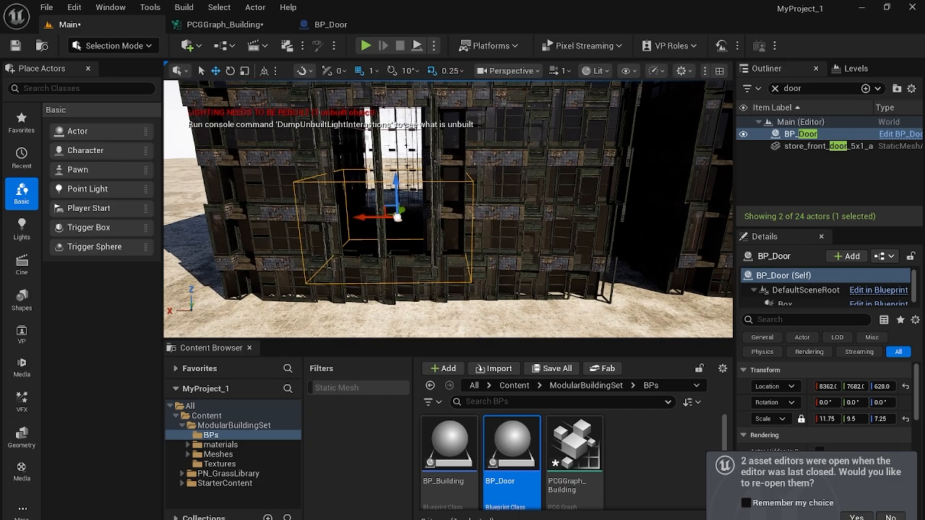
pyautogui.moveTo(394, 192); pyautogui.dragTo(468, 212)
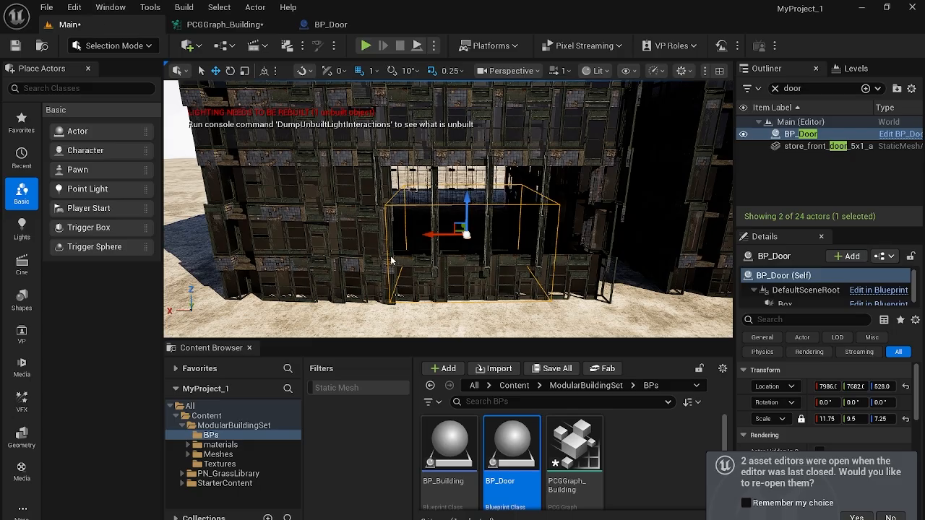
pyautogui.click(504, 313)
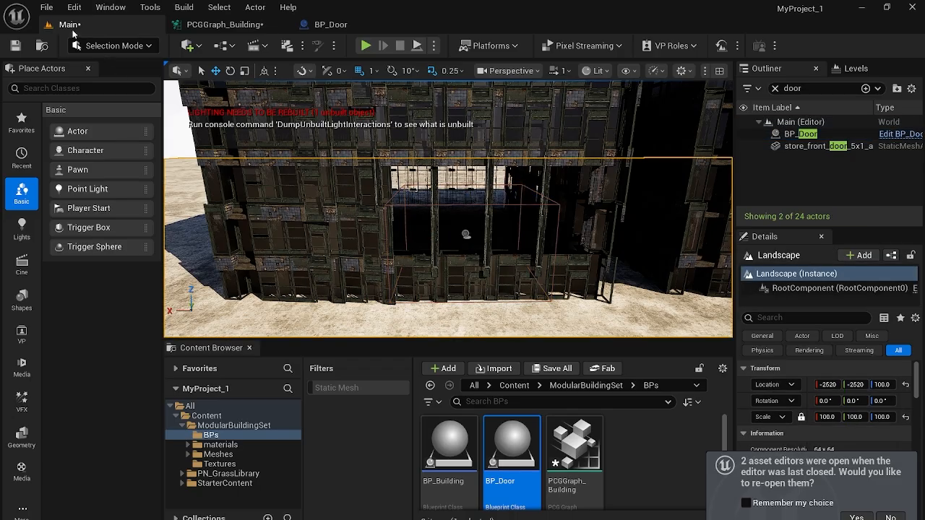